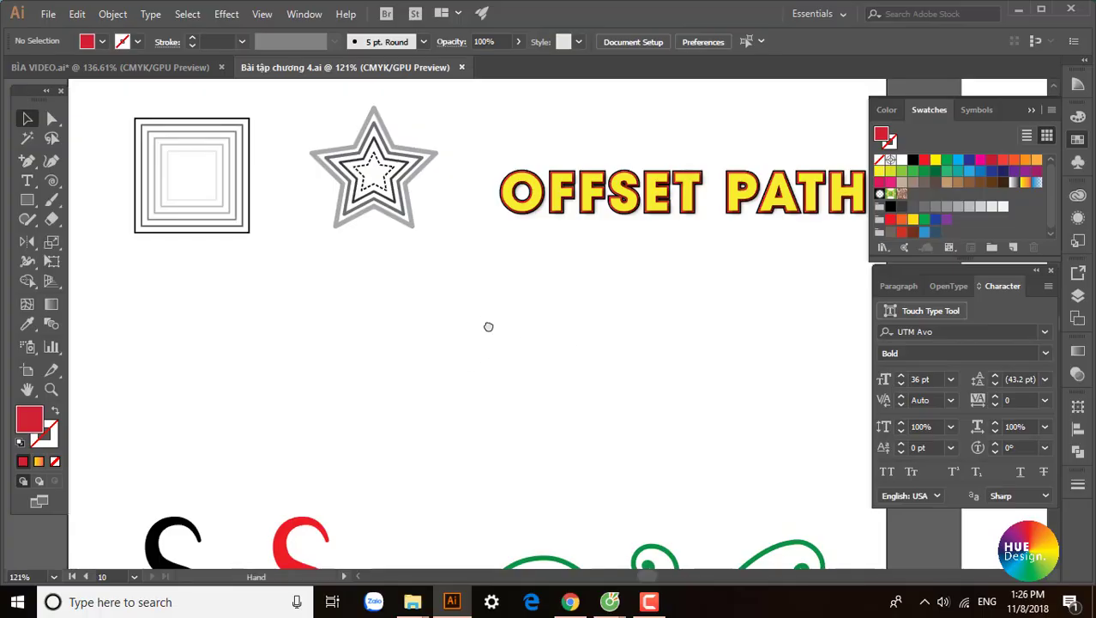
Show 'Bài tập chương 4.ai' with its nested squares, star and OFFSET PATH heading.
{"action": "left_click_drag", "start_coordinate": [488, 327], "coordinate": [477, 346]}
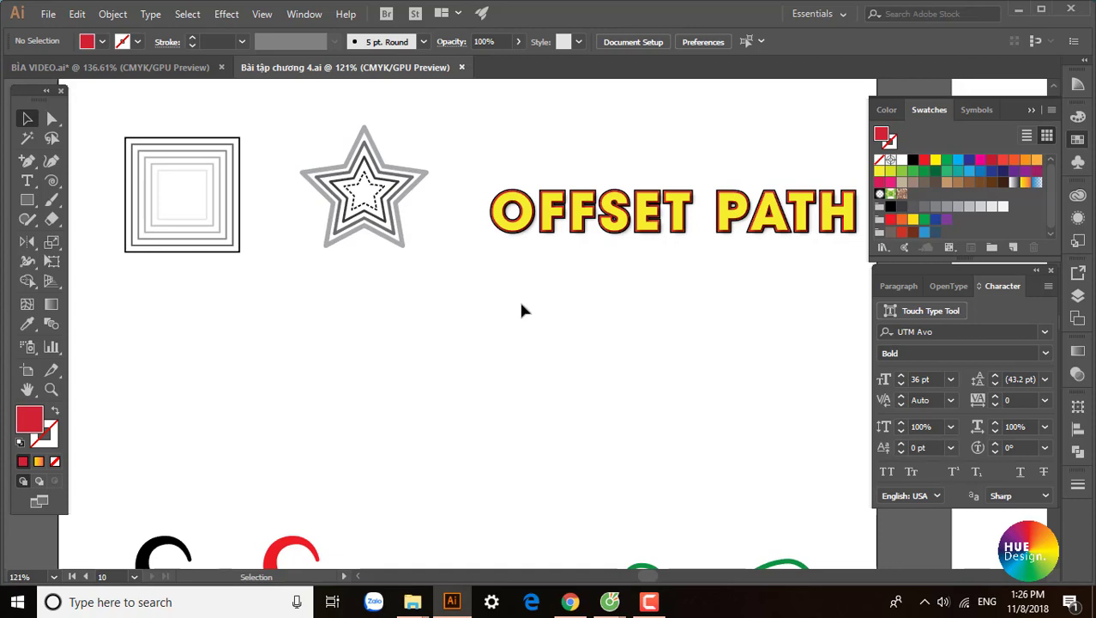
Zoom in on the nested-squares example, zoom back out, and pan toward empty canvas.
{"action": "left_click", "coordinate": [229, 255]}
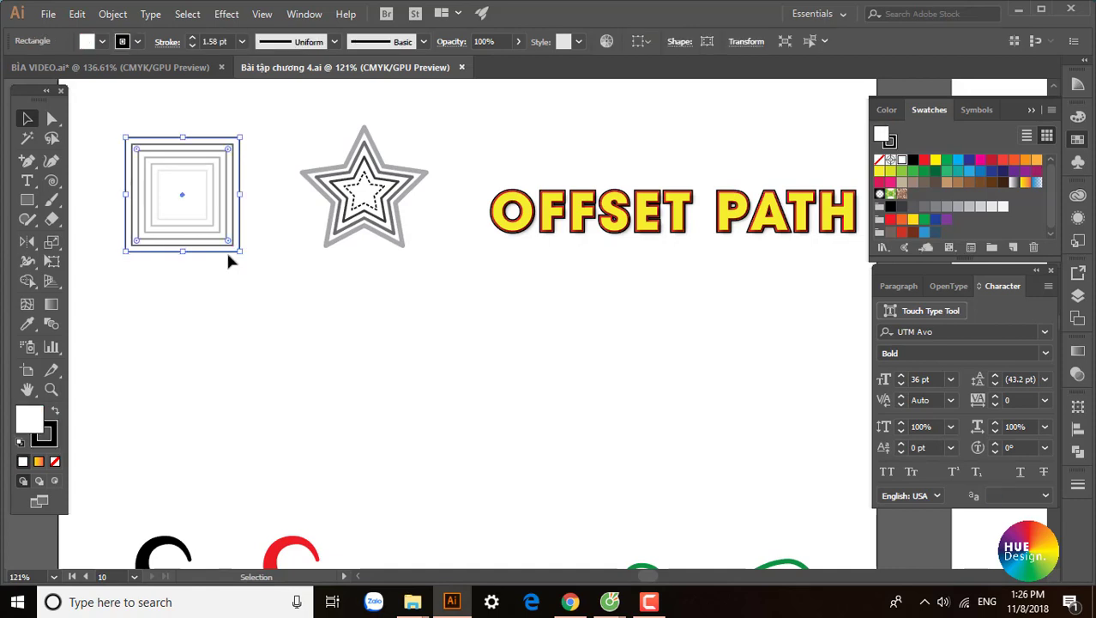
{"action": "key", "text": "z"}
{"action": "mouse_move", "coordinate": [247, 311]}
{"action": "left_mouse_down"}
{"action": "mouse_move", "coordinate": [279, 201]}
{"action": "mouse_move", "coordinate": [382, 264]}
{"action": "left_mouse_up"}
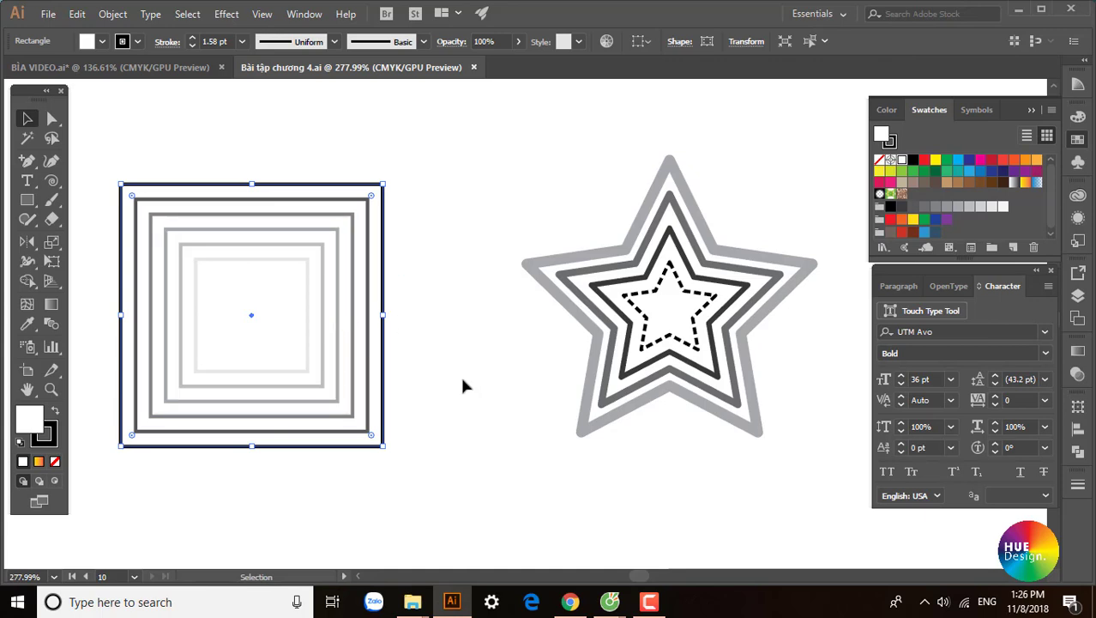
{"action": "key", "text": "ctrl+minus"}
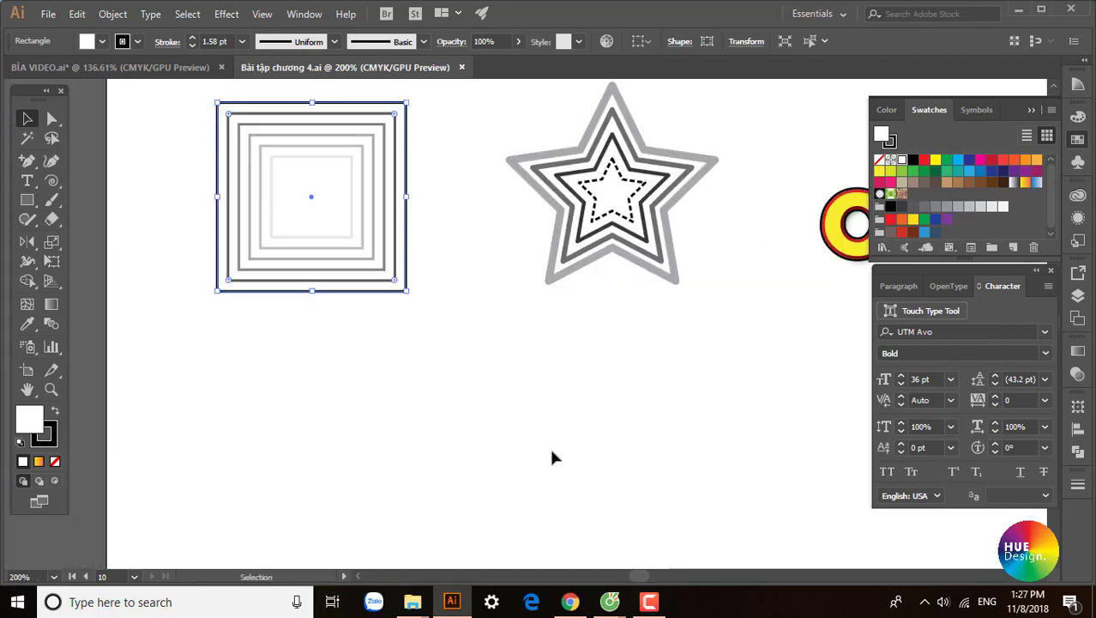
{"action": "left_click_drag", "start_coordinate": [501, 388], "coordinate": [441, 334]}
{"action": "left_click", "coordinate": [441, 334]}
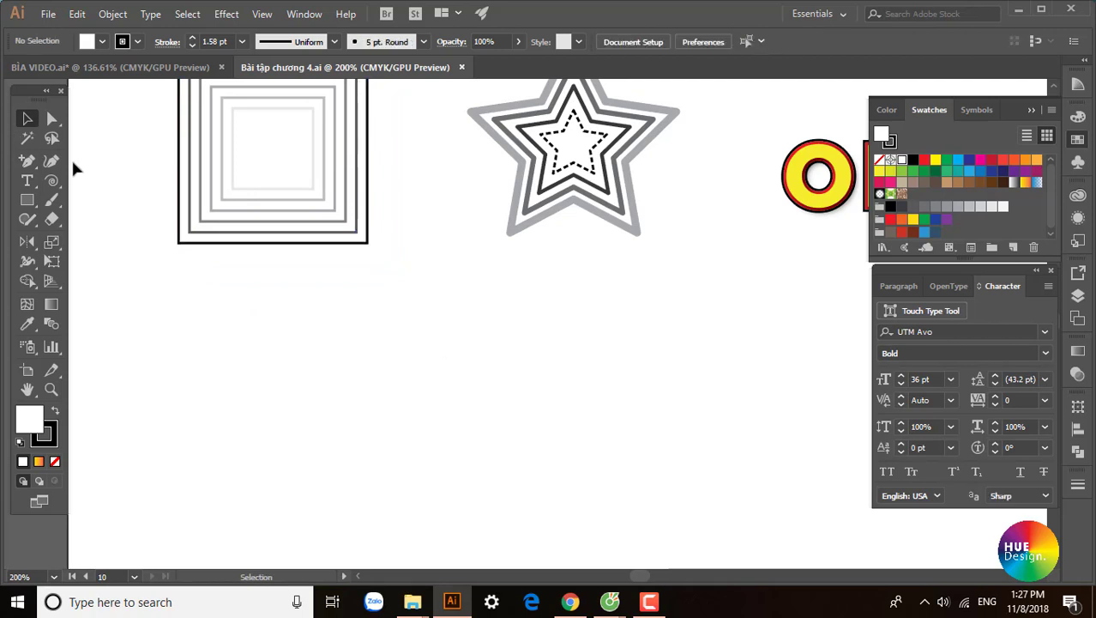
{"action": "left_click_drag", "start_coordinate": [310, 336], "coordinate": [308, 309]}
Draw a small square in the empty canvas area and zoom in on it.
{"action": "left_click", "coordinate": [24, 206]}
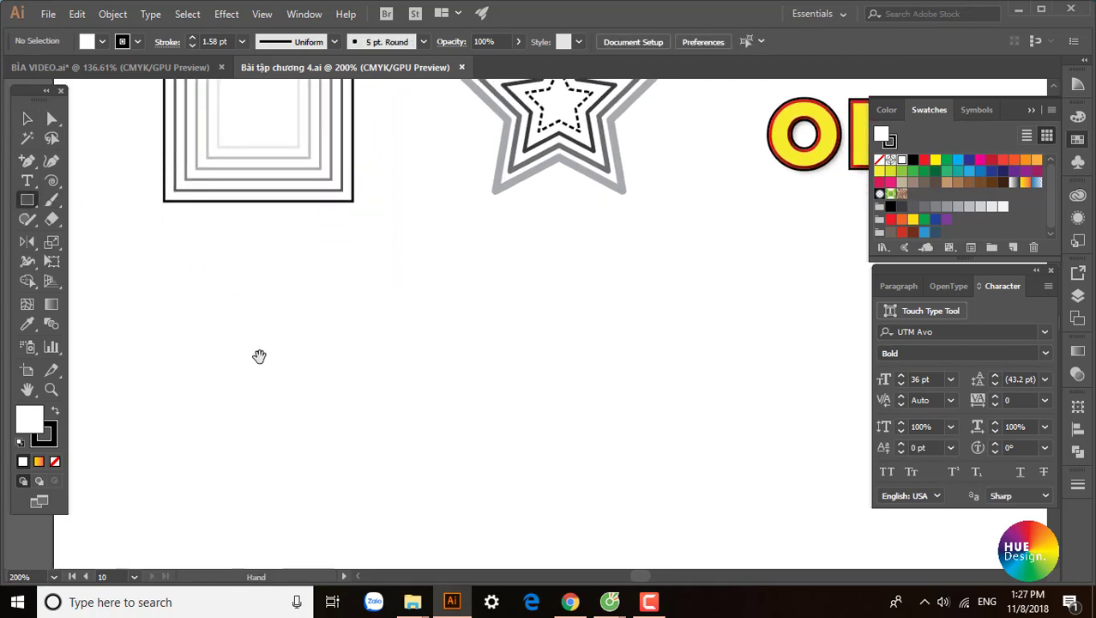
{"action": "left_click_drag", "start_coordinate": [259, 355], "coordinate": [265, 289]}
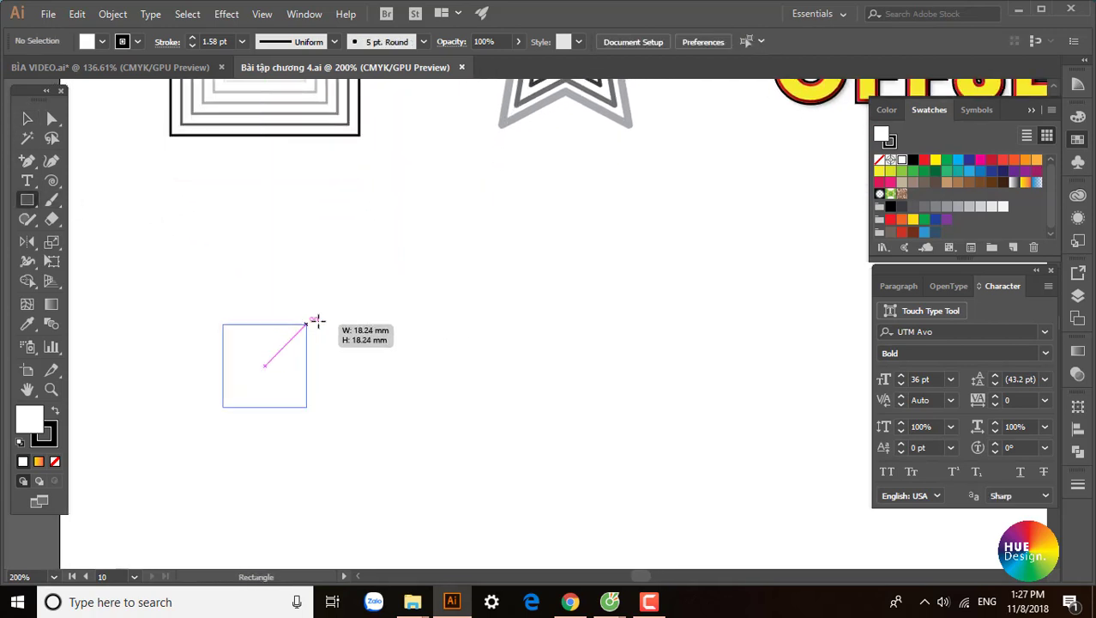
{"action": "left_click_drag", "start_coordinate": [265, 366], "coordinate": [300, 330]}
{"action": "key", "text": "v"}
{"action": "left_click_drag", "start_coordinate": [225, 265], "coordinate": [284, 313]}
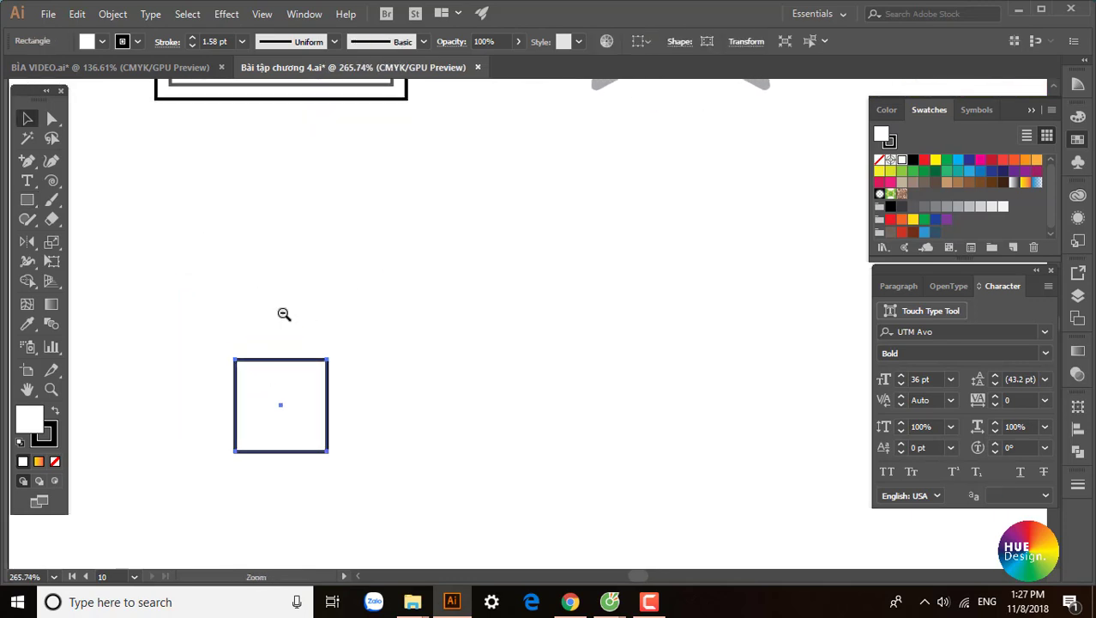
{"action": "left_click_drag", "start_coordinate": [339, 355], "coordinate": [396, 345]}
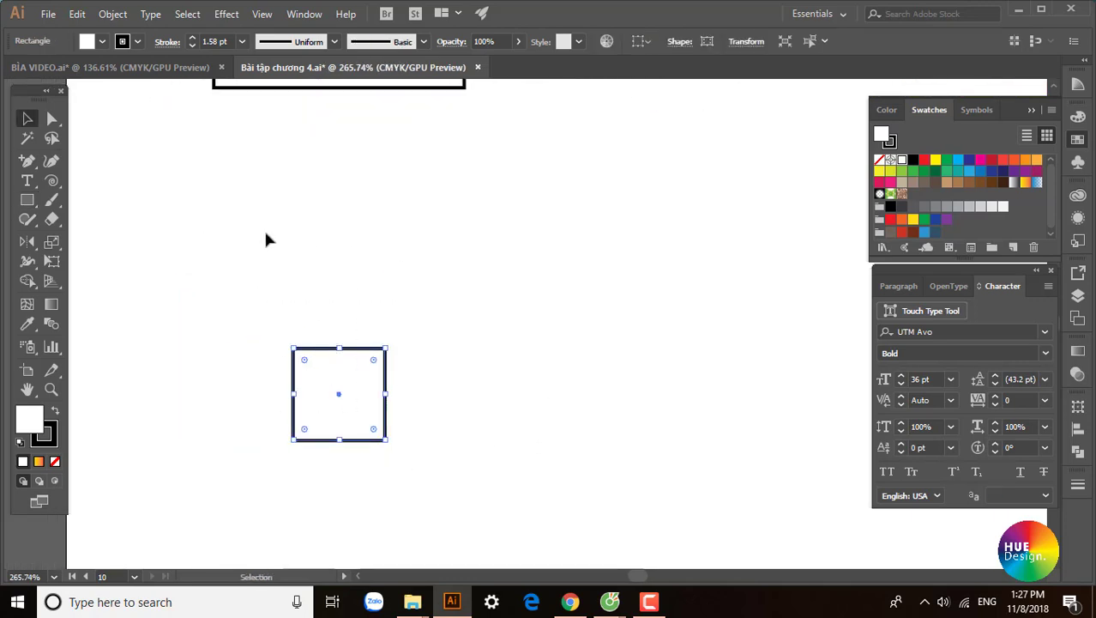
Add a 2 mm Offset Path outline around the square.
{"action": "left_click", "coordinate": [120, 15]}
{"action": "mouse_move", "coordinate": [172, 357]}
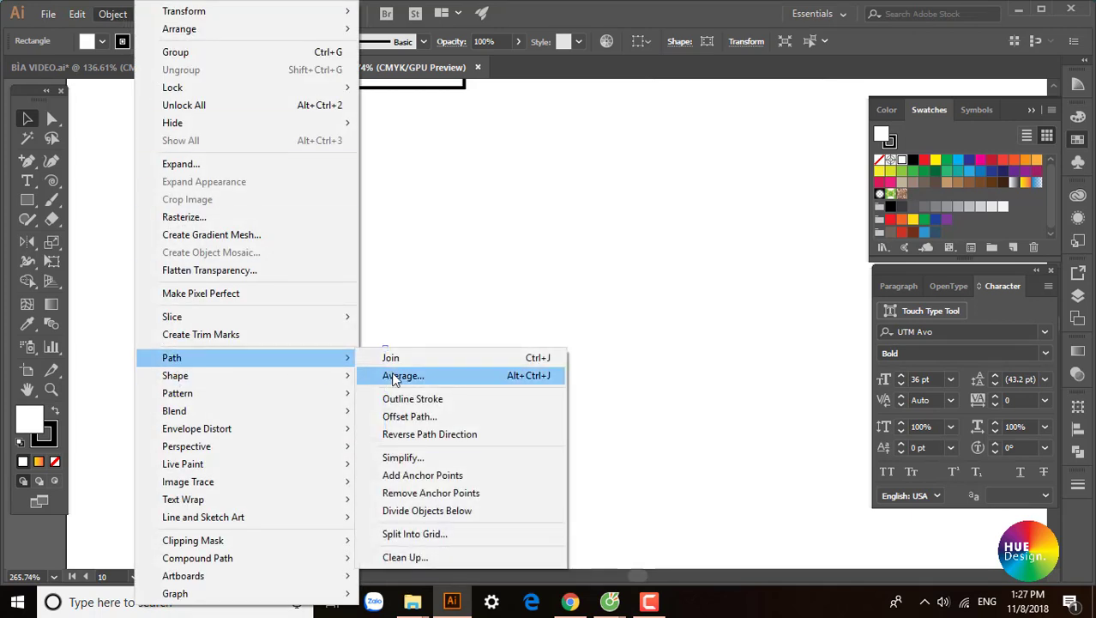
{"action": "left_click", "coordinate": [396, 419]}
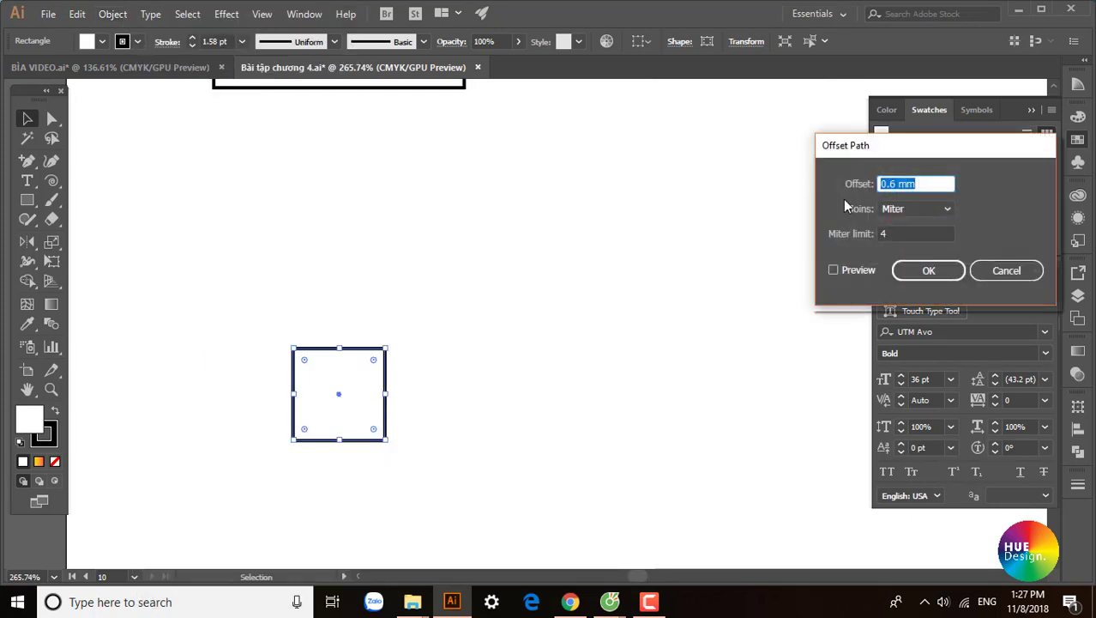
{"action": "left_click_drag", "start_coordinate": [911, 146], "coordinate": [701, 159]}
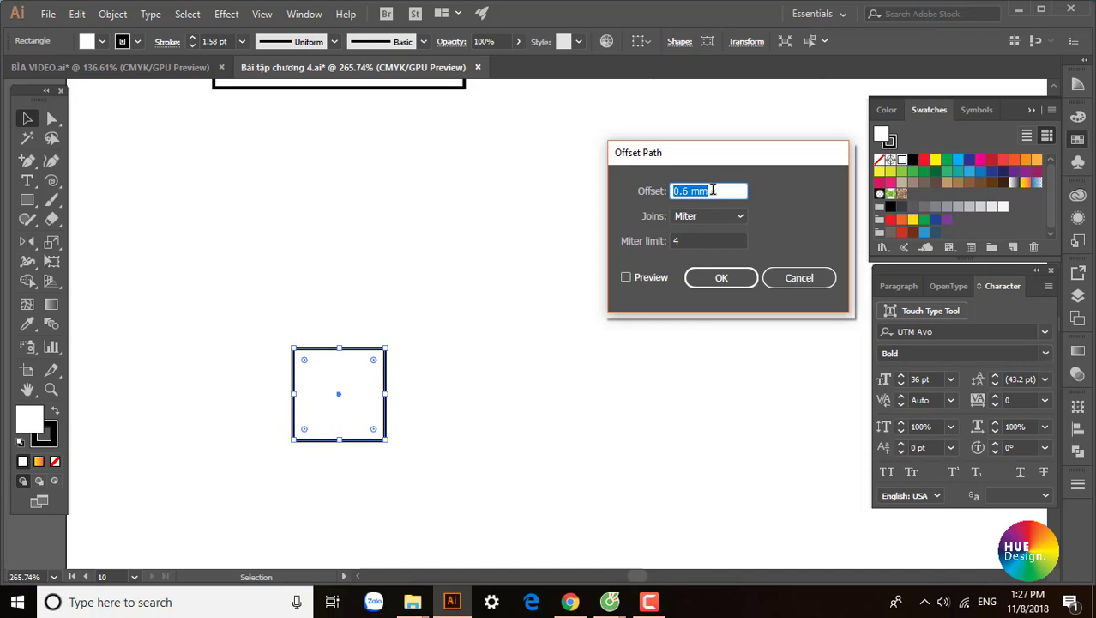
{"action": "left_click", "coordinate": [634, 275]}
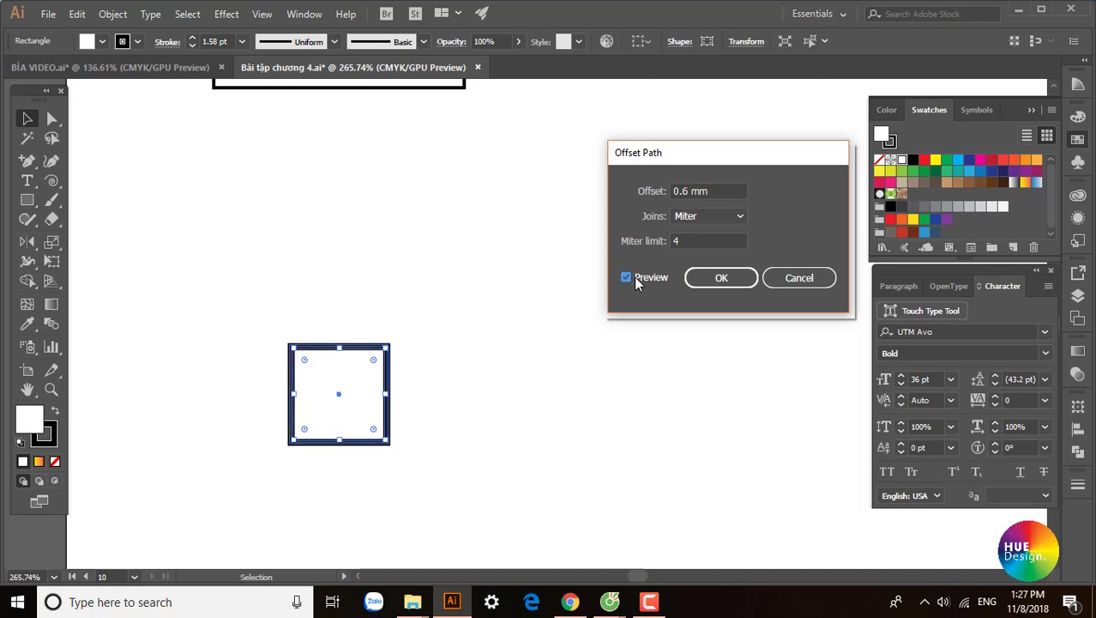
{"action": "type", "text": "2"}
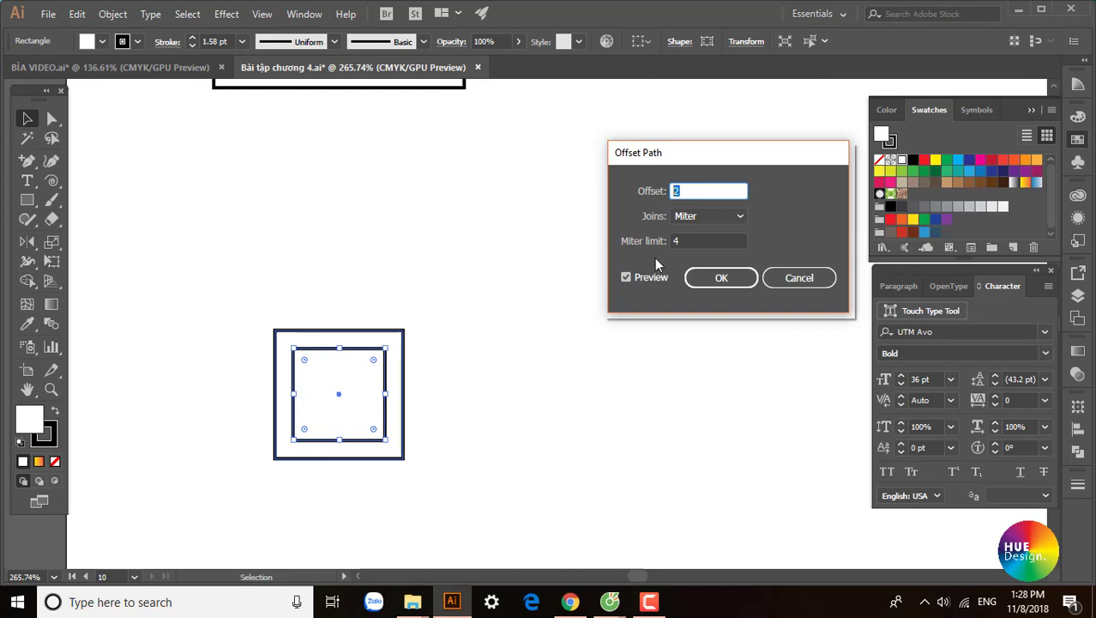
{"action": "left_click", "coordinate": [657, 277]}
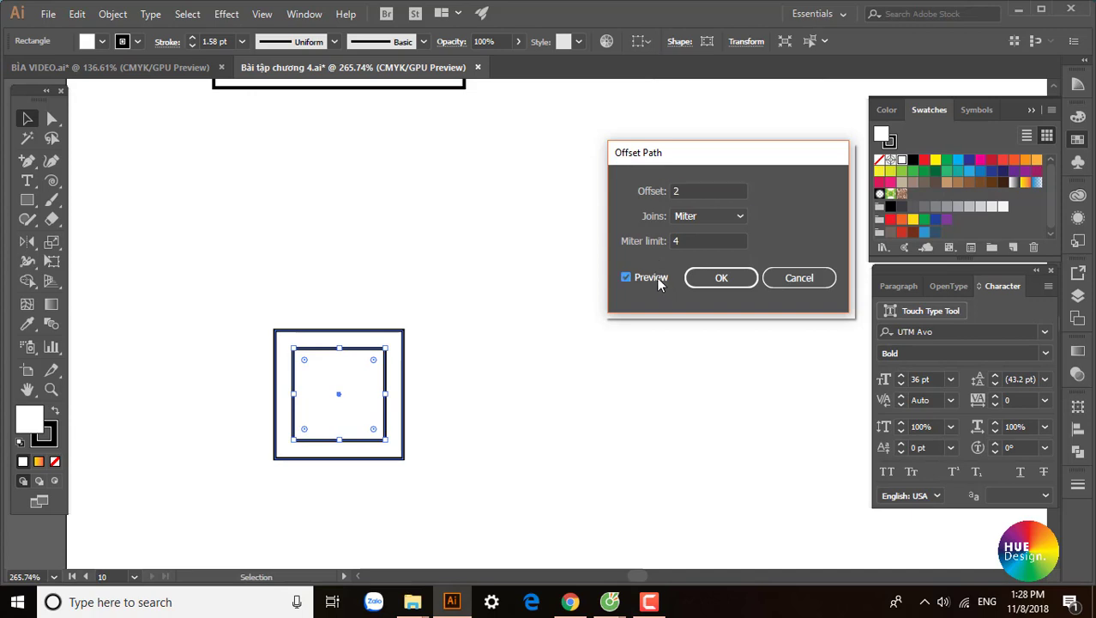
{"action": "left_click", "coordinate": [657, 277]}
{"action": "left_click", "coordinate": [657, 277]}
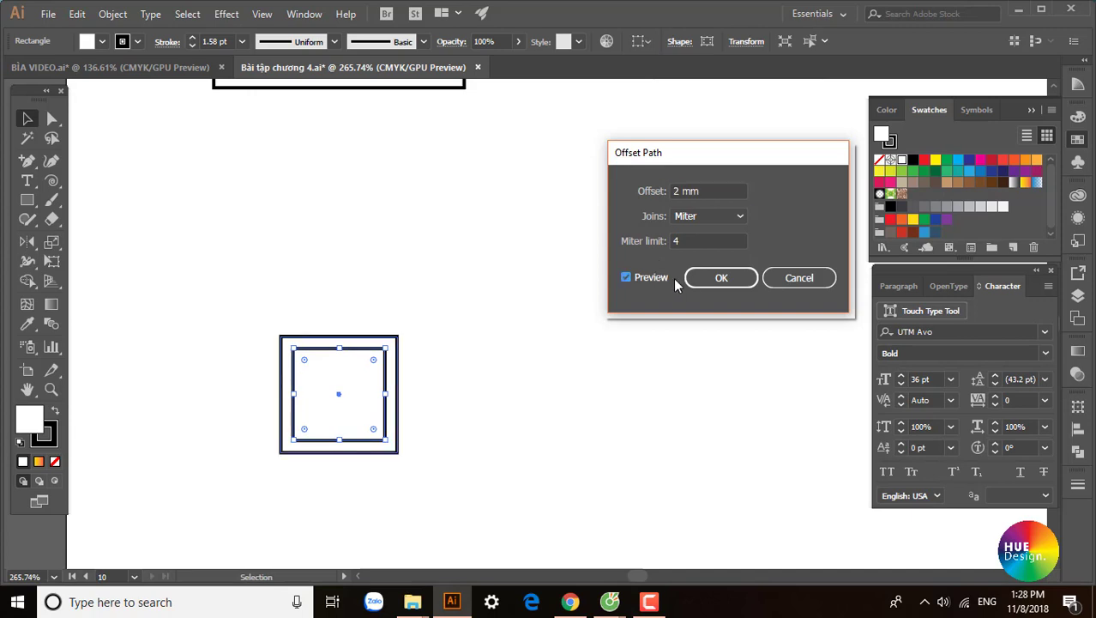
{"action": "left_click", "coordinate": [718, 280]}
Zoom in on the two squares and select the outer offset square.
{"action": "left_click", "coordinate": [276, 331]}
{"action": "scroll", "coordinate": [320, 357], "scroll_direction": "up", "scroll_amount": 1}
{"action": "scroll", "coordinate": [332, 364], "scroll_direction": "up", "scroll_amount": 1}
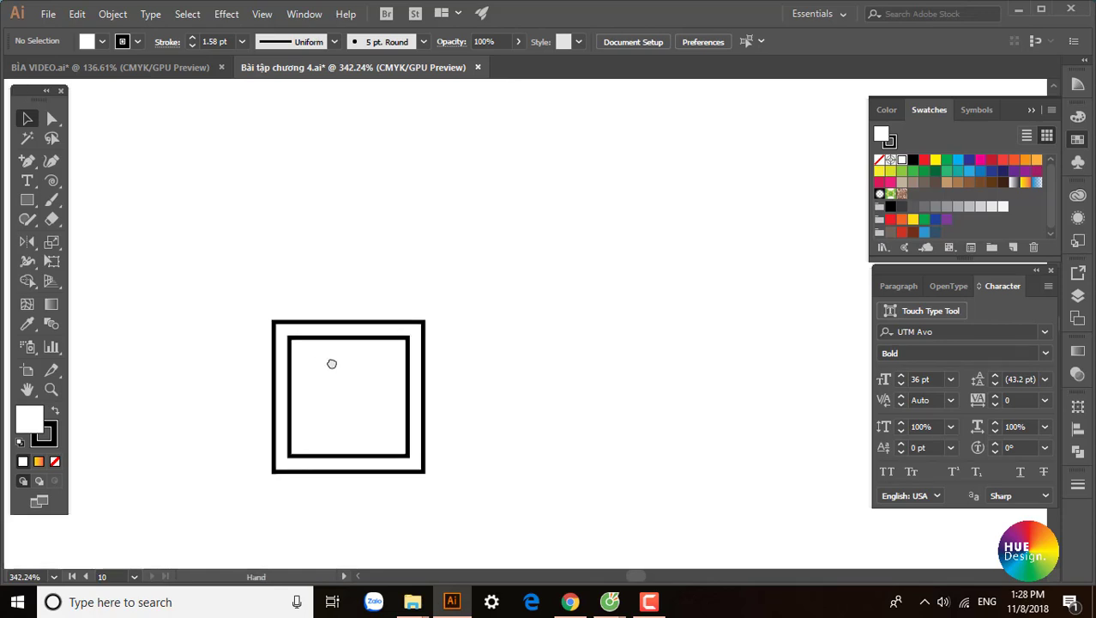
{"action": "left_click_drag", "start_coordinate": [332, 364], "coordinate": [302, 315]}
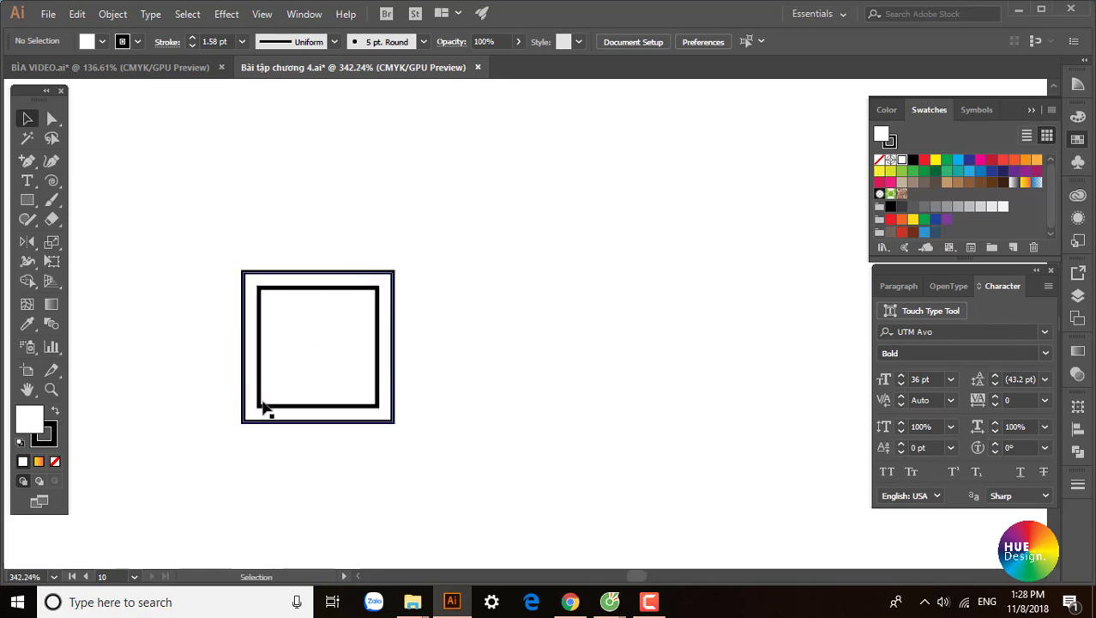
{"action": "scroll", "coordinate": [429, 362], "scroll_direction": "up", "scroll_amount": 1}
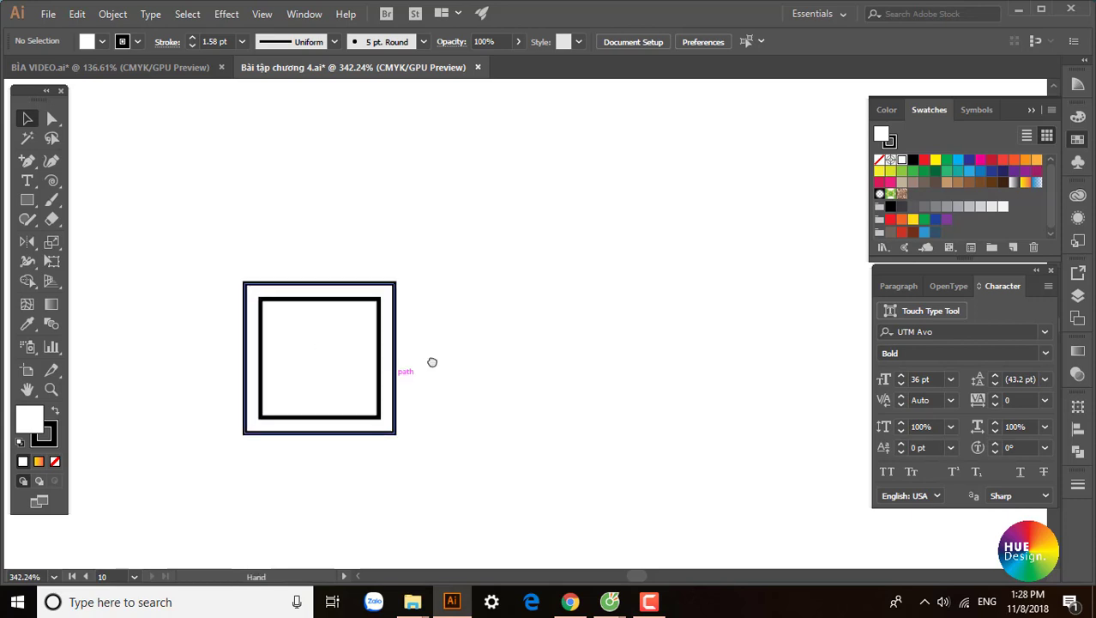
{"action": "left_click", "coordinate": [396, 307]}
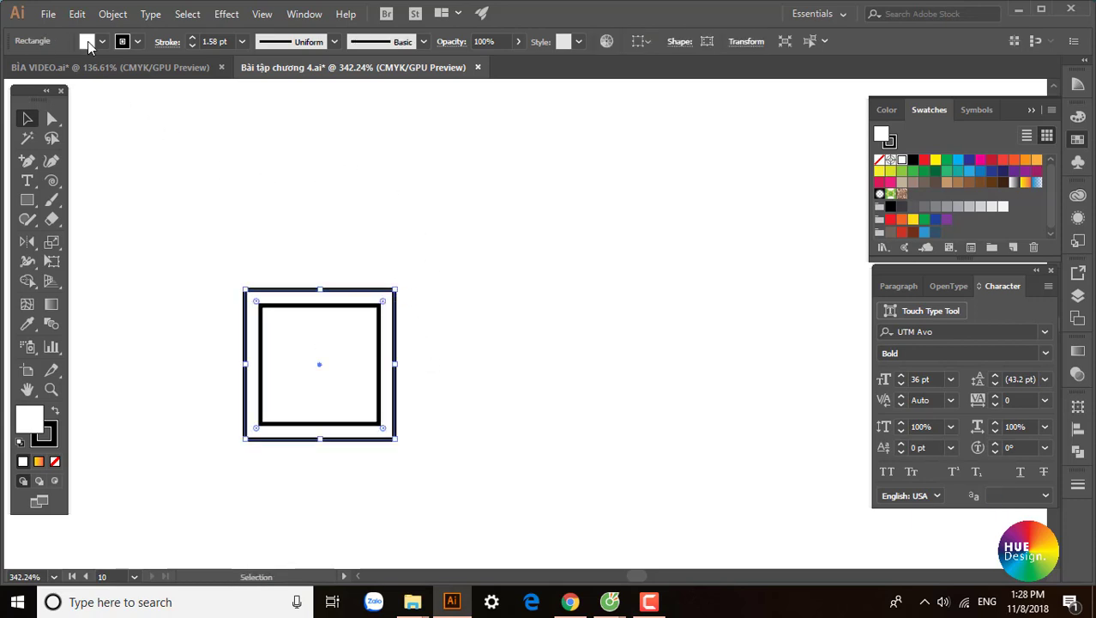
Offset the outer square twice more to make four nested squares.
{"action": "left_click", "coordinate": [113, 14]}
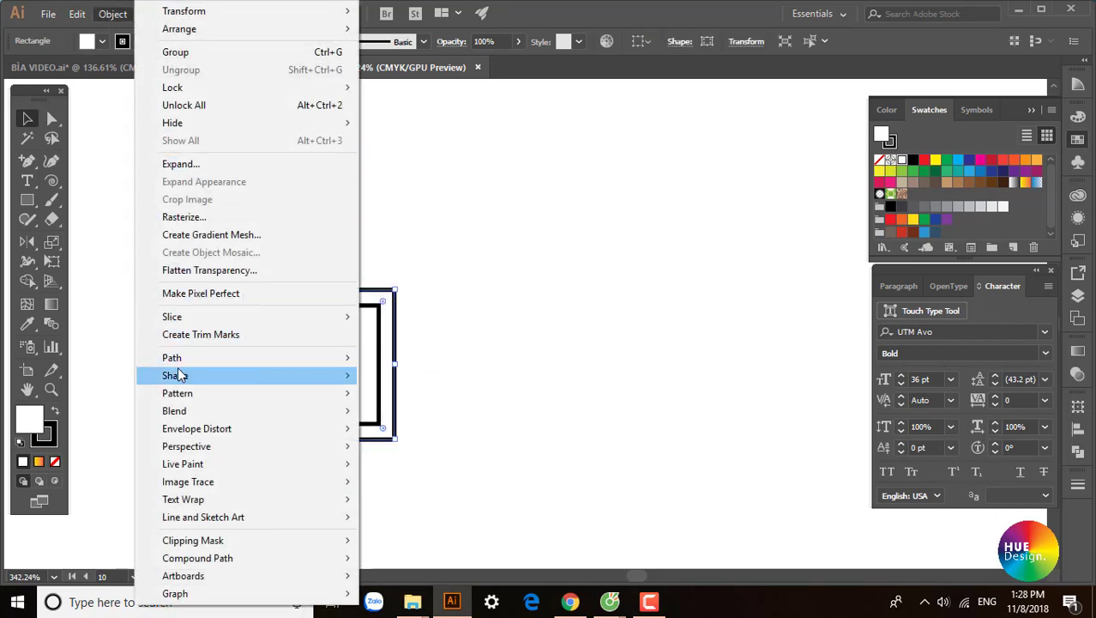
{"action": "mouse_move", "coordinate": [171, 357]}
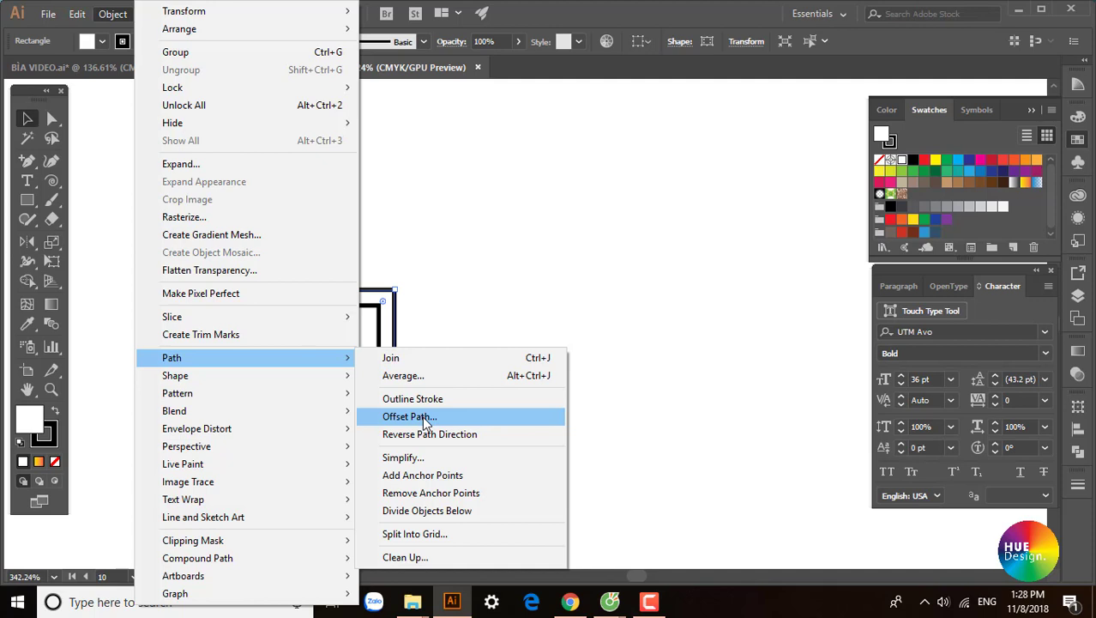
{"action": "left_click", "coordinate": [409, 416]}
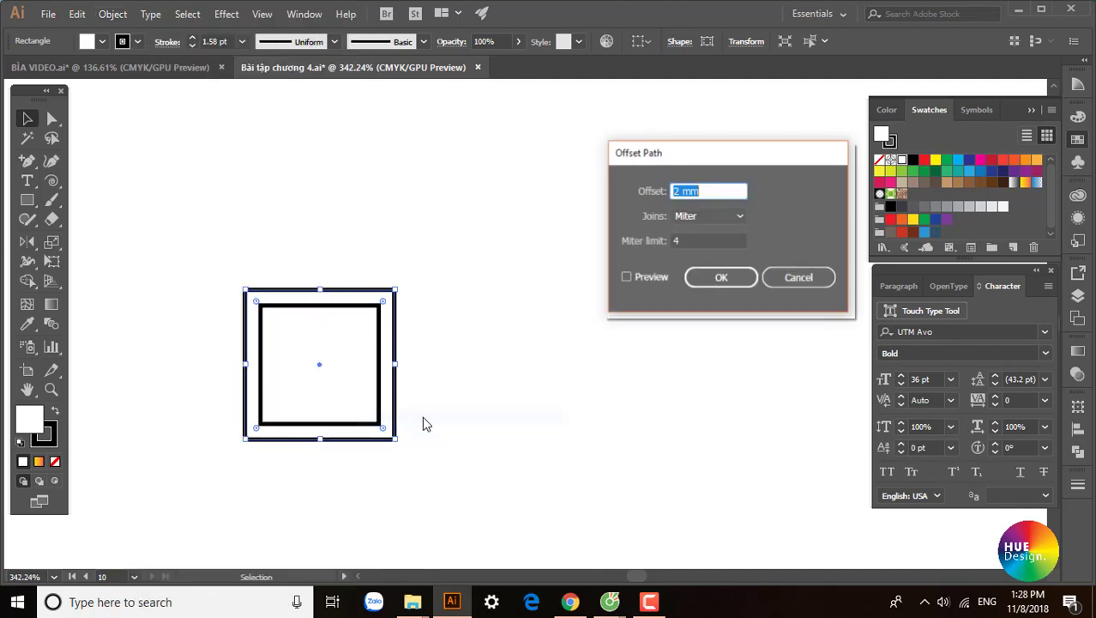
{"action": "left_click", "coordinate": [665, 286]}
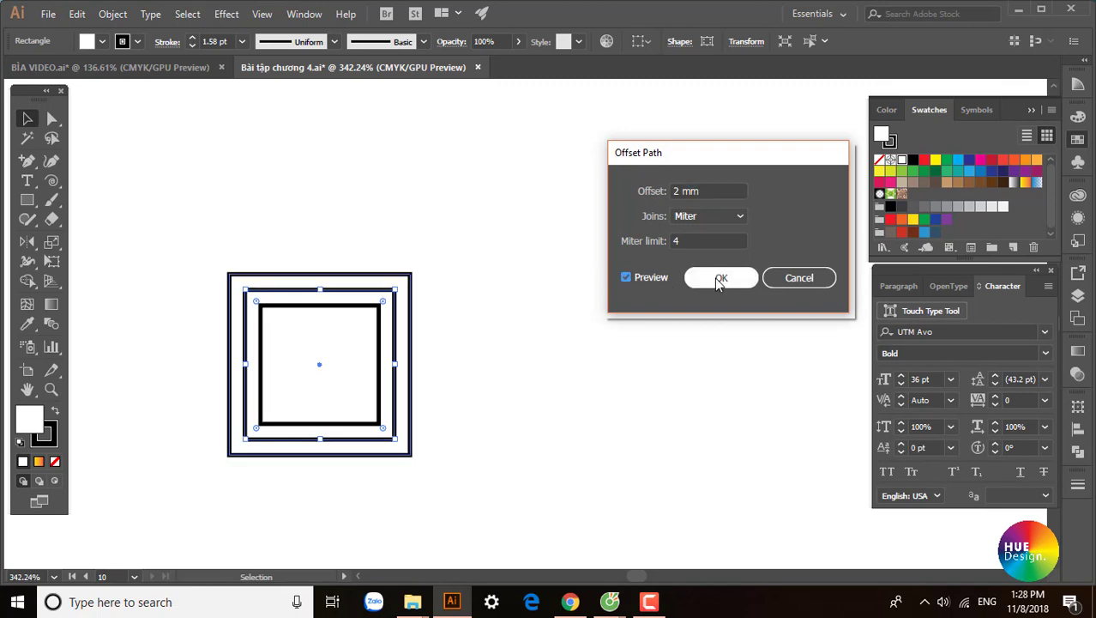
{"action": "left_click", "coordinate": [719, 277]}
{"action": "left_click", "coordinate": [113, 13]}
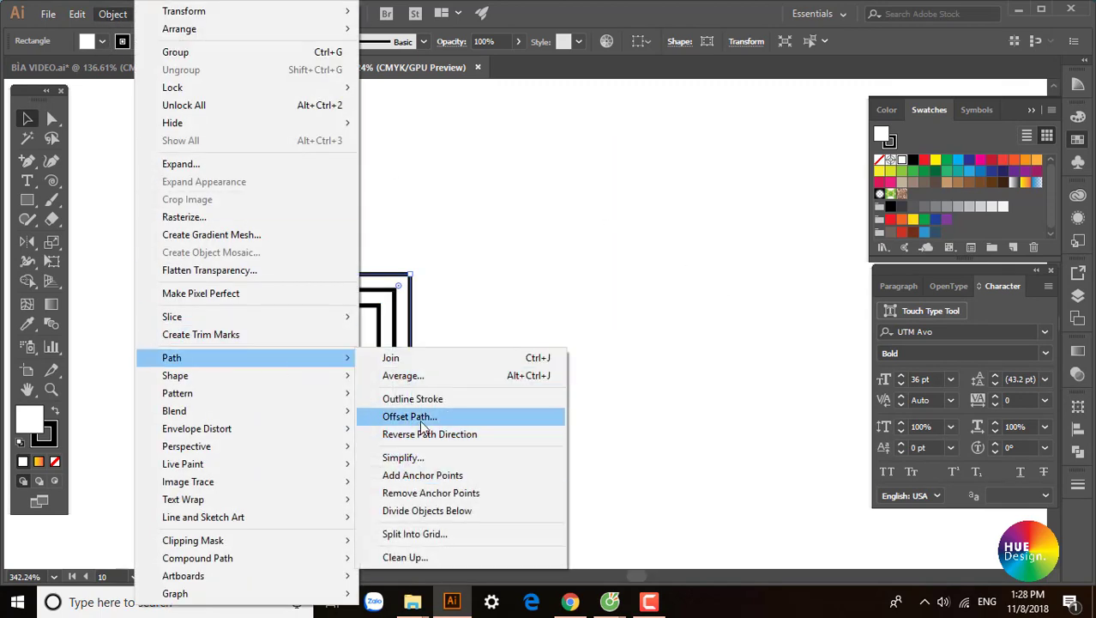
{"action": "left_click", "coordinate": [418, 416]}
{"action": "left_click", "coordinate": [720, 277]}
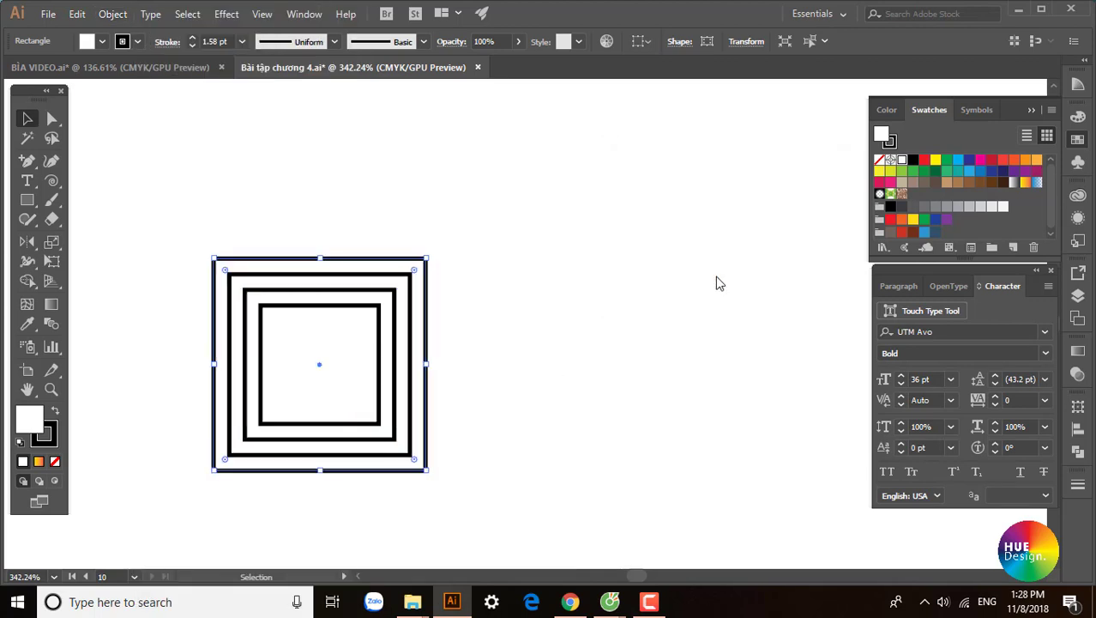
Recolour the square outlines green, teal and blue from the inside outward.
{"action": "left_click", "coordinate": [260, 365]}
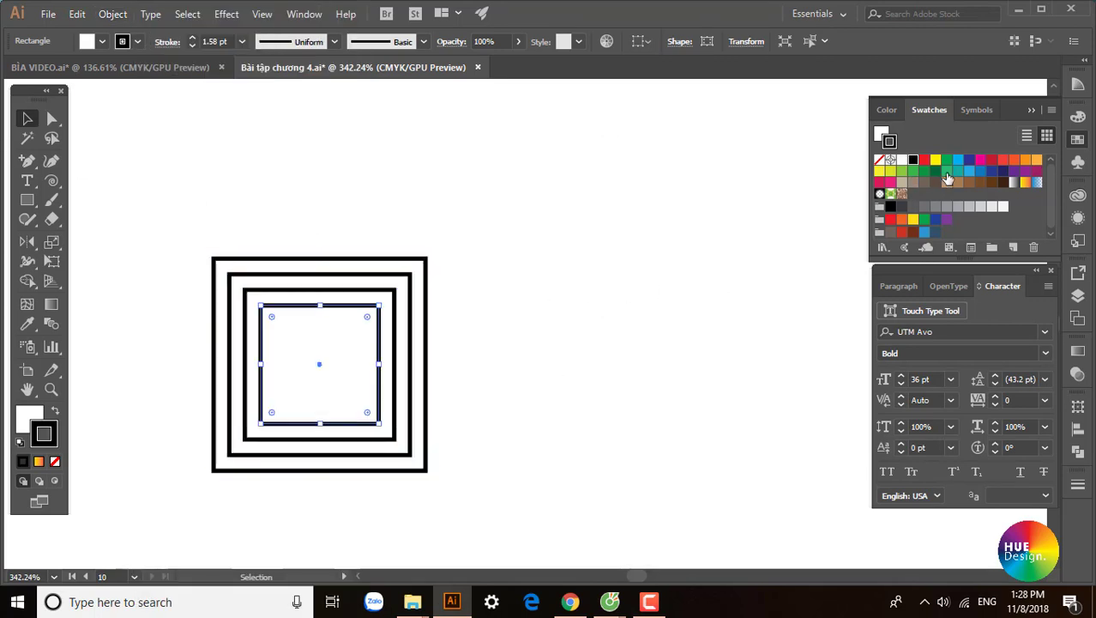
{"action": "left_click", "coordinate": [946, 169]}
{"action": "left_click", "coordinate": [395, 296]}
{"action": "key", "text": "comma"}
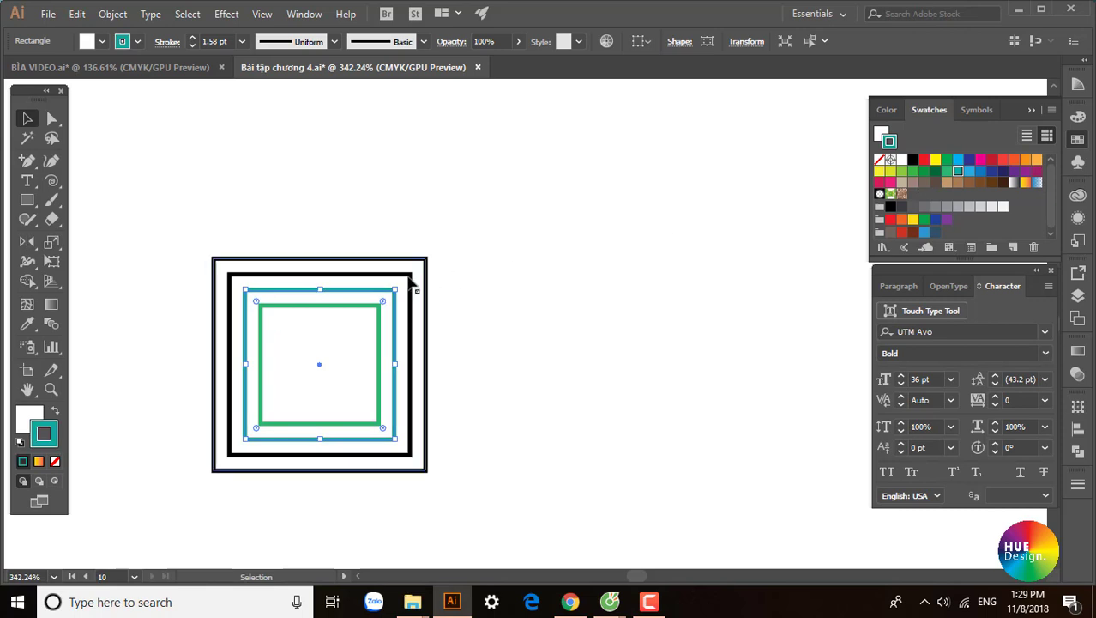
{"action": "left_click", "coordinate": [410, 278]}
{"action": "left_click", "coordinate": [957, 170]}
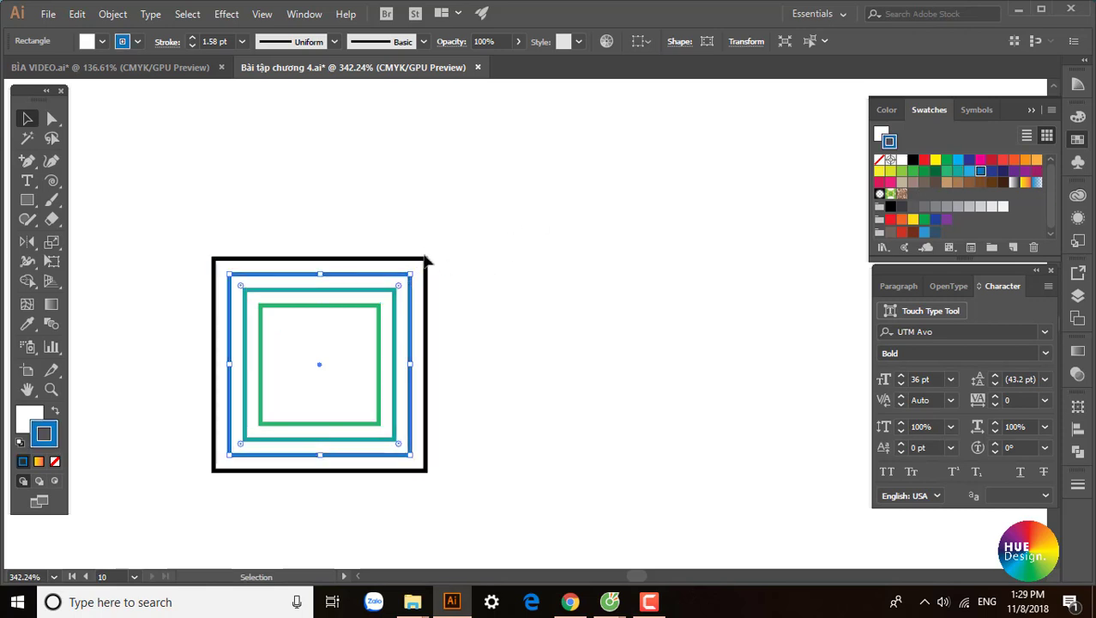
{"action": "left_click", "coordinate": [426, 259]}
{"action": "left_click", "coordinate": [522, 336]}
Marquee-select all four nested squares to check them, then deselect.
{"action": "scroll", "coordinate": [386, 309], "scroll_direction": "down", "scroll_amount": 1}
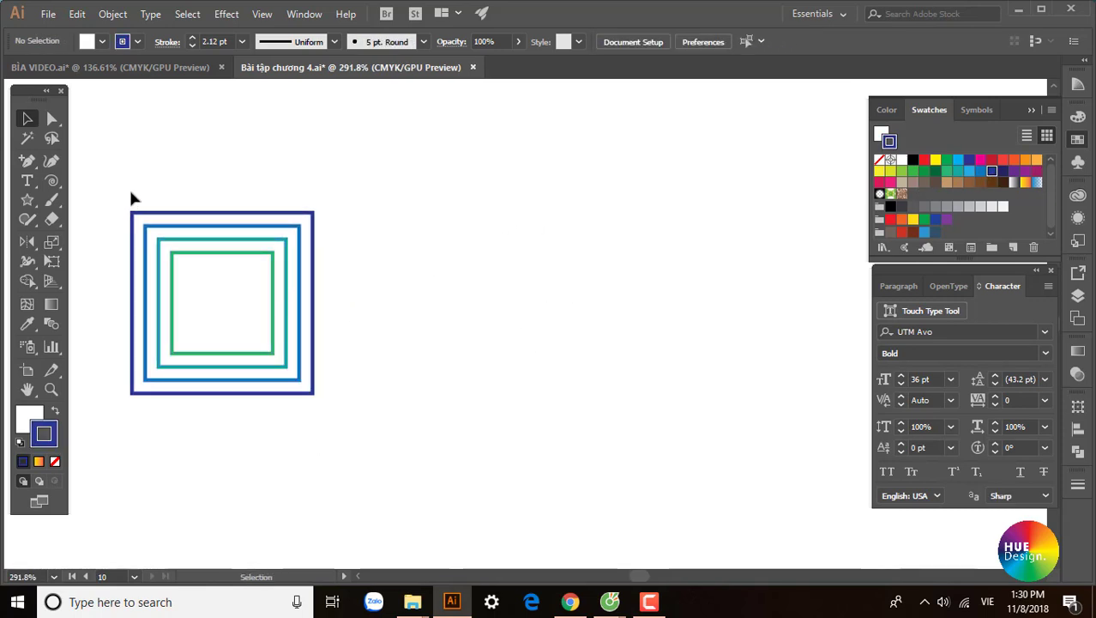
{"action": "mouse_move", "coordinate": [109, 172]}
{"action": "left_mouse_down"}
{"action": "mouse_move", "coordinate": [341, 415]}
{"action": "mouse_move", "coordinate": [393, 381]}
{"action": "left_mouse_up"}
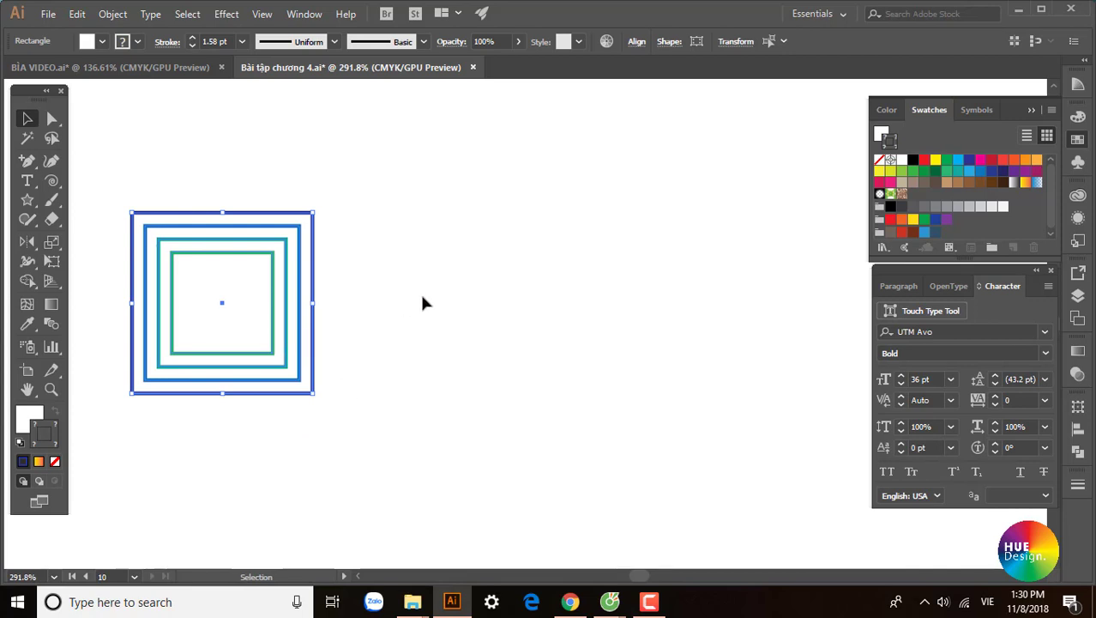
{"action": "left_click", "coordinate": [408, 324]}
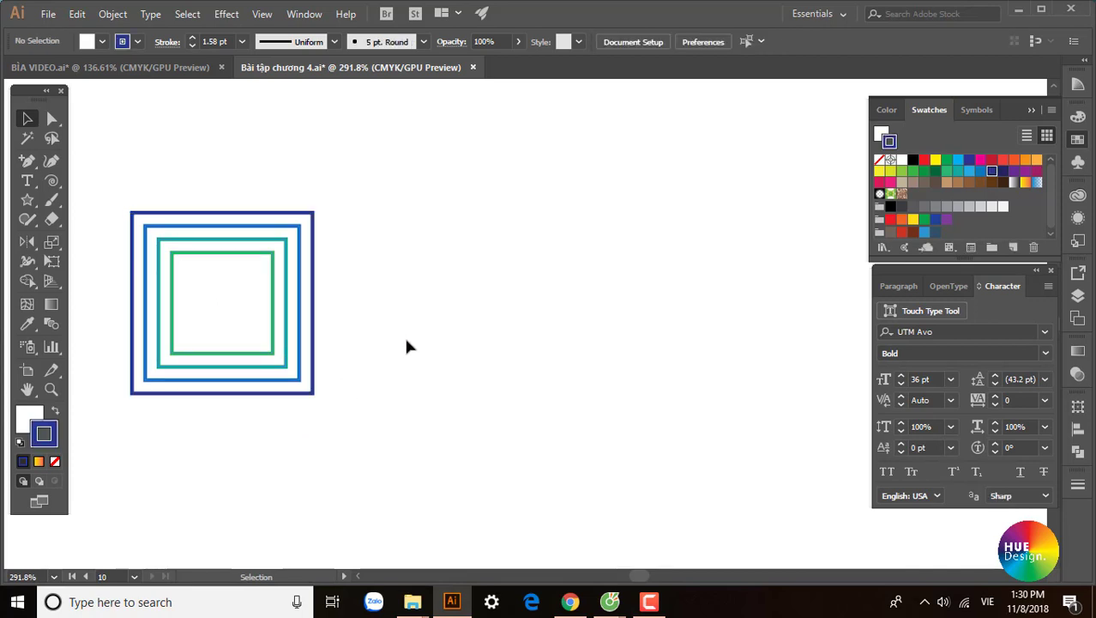
{"action": "left_click_drag", "start_coordinate": [430, 345], "coordinate": [416, 339]}
Draw a large star to the right of the squares.
{"action": "left_click", "coordinate": [28, 199]}
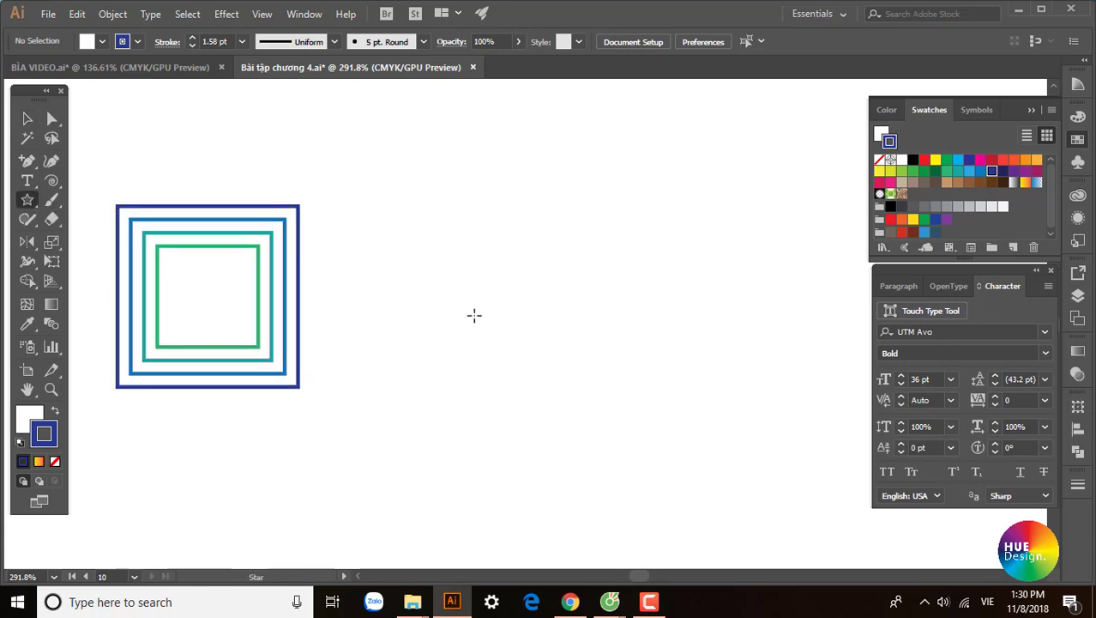
{"action": "mouse_move", "coordinate": [506, 281]}
{"action": "left_mouse_down"}
{"action": "mouse_move", "coordinate": [568, 267]}
{"action": "mouse_move", "coordinate": [614, 233]}
{"action": "mouse_move", "coordinate": [673, 229]}
{"action": "left_mouse_up"}
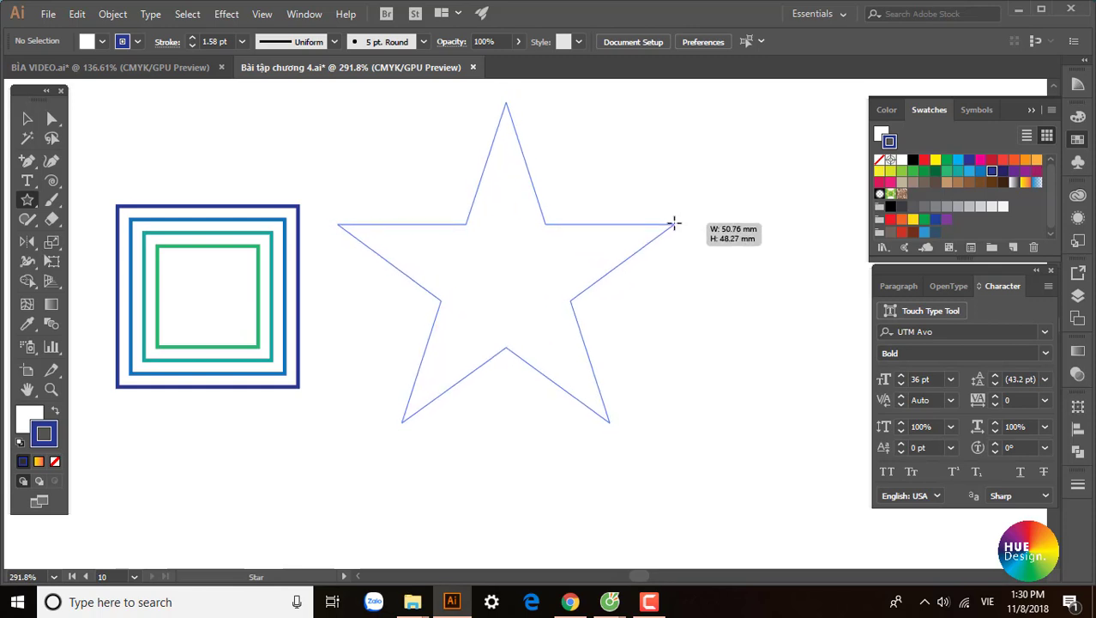
{"action": "left_click_drag", "start_coordinate": [673, 229], "coordinate": [677, 224]}
{"action": "left_click", "coordinate": [26, 118]}
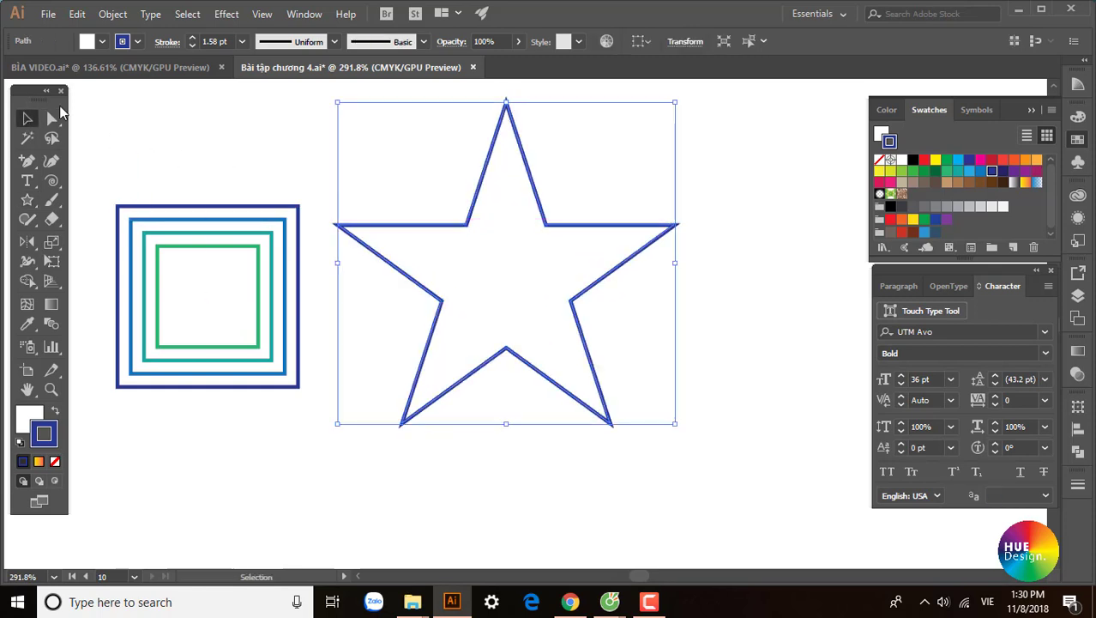
Add two -2 mm inset Offset Path copies of the star.
{"action": "left_click", "coordinate": [120, 15]}
{"action": "mouse_move", "coordinate": [172, 358]}
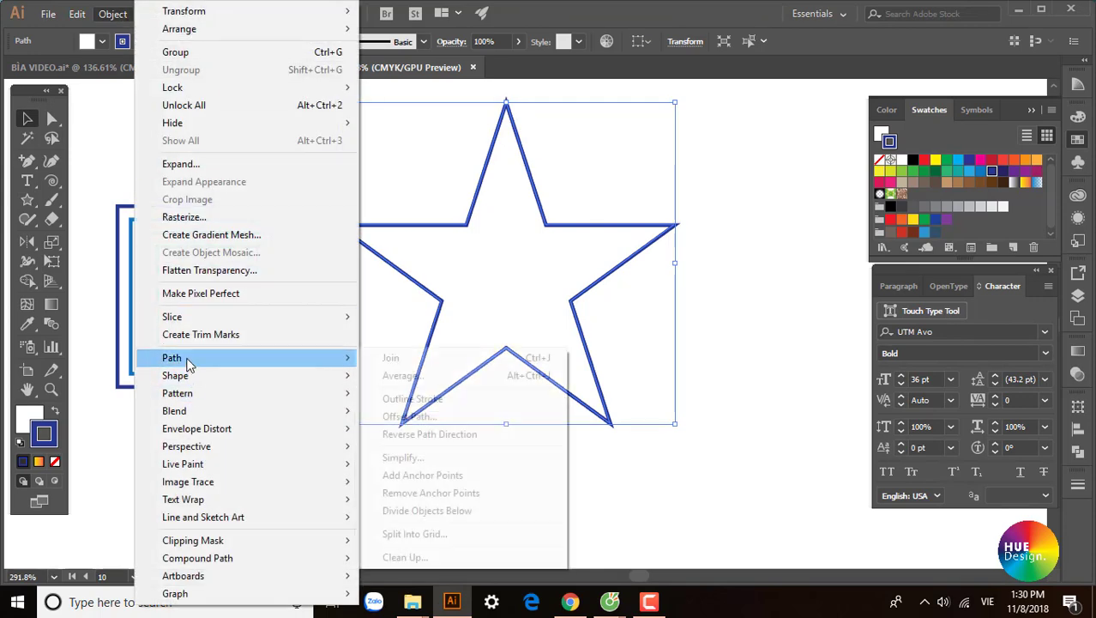
{"action": "left_click", "coordinate": [404, 417]}
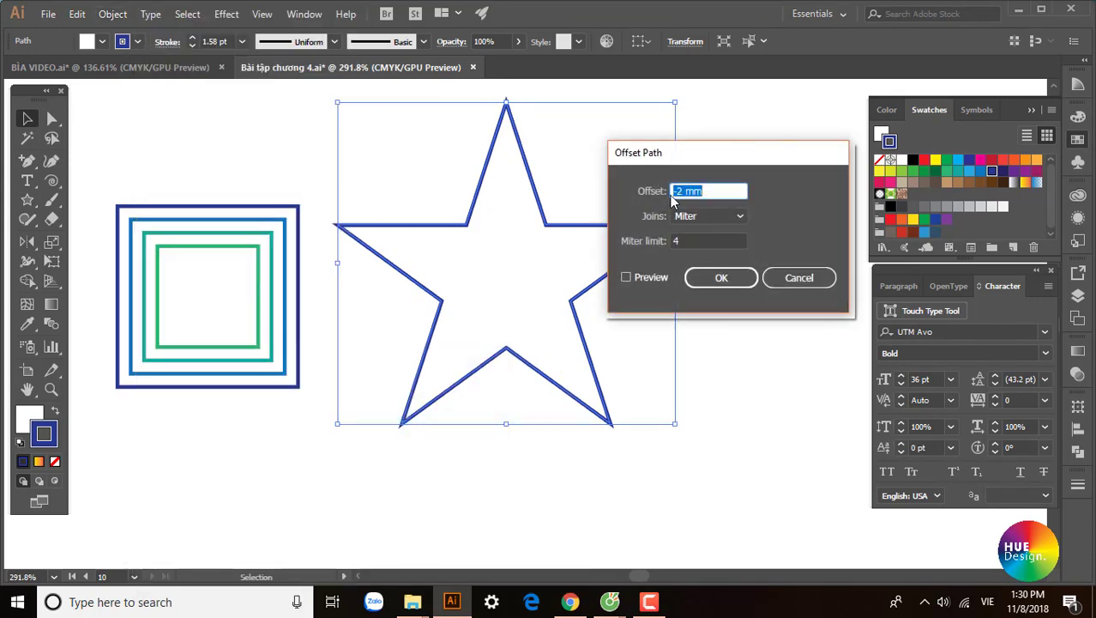
{"action": "left_click", "coordinate": [642, 276]}
{"action": "left_click", "coordinate": [721, 277]}
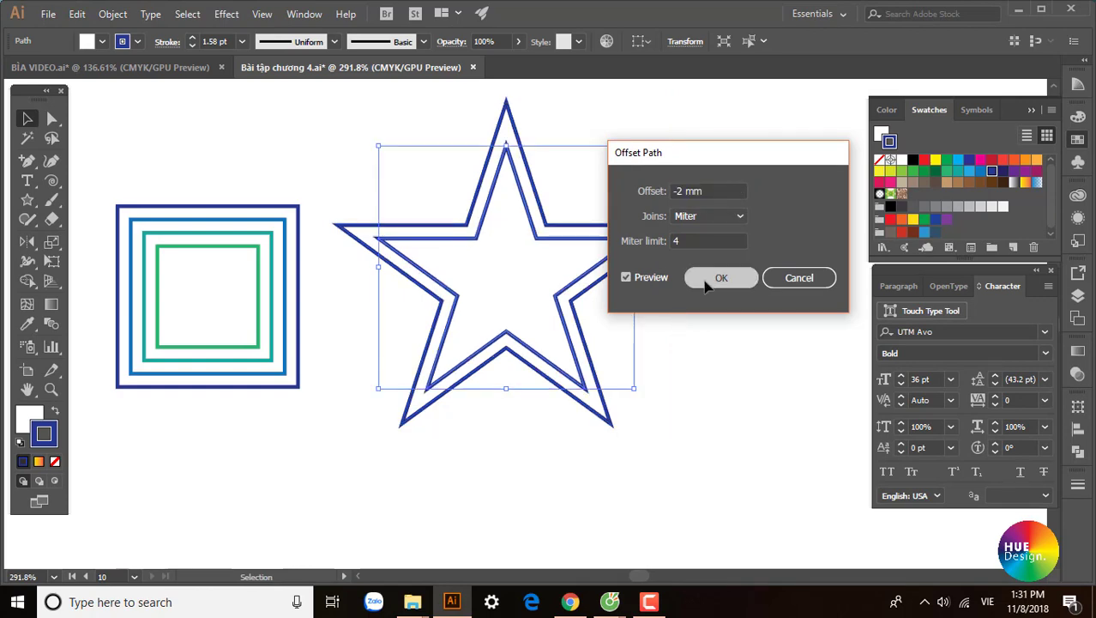
{"action": "left_click", "coordinate": [113, 14]}
{"action": "mouse_move", "coordinate": [171, 357]}
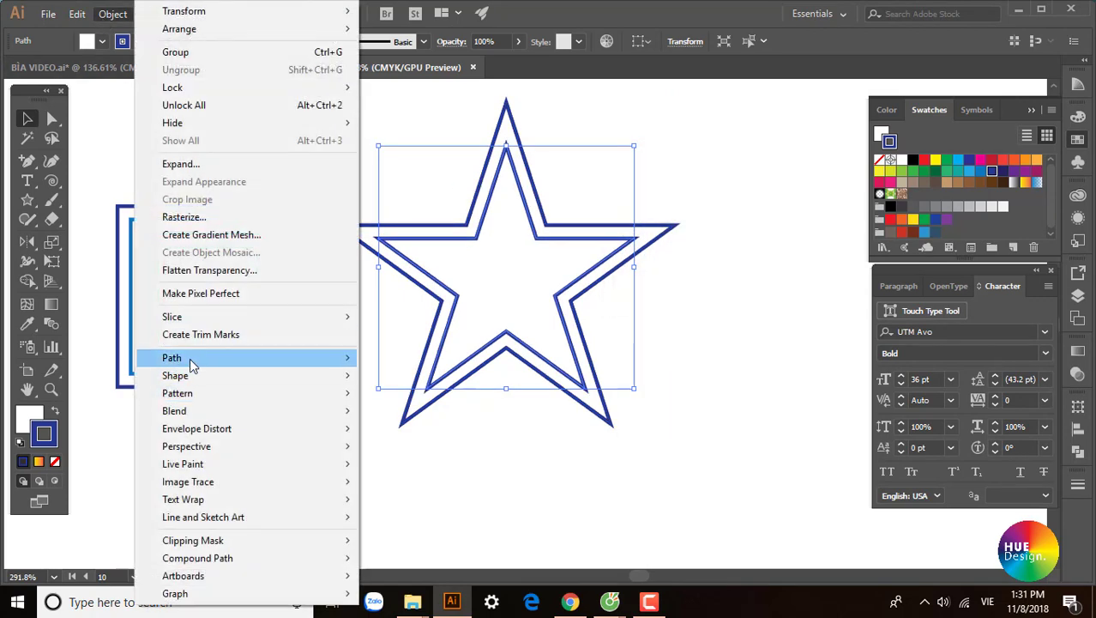
{"action": "left_click", "coordinate": [410, 416]}
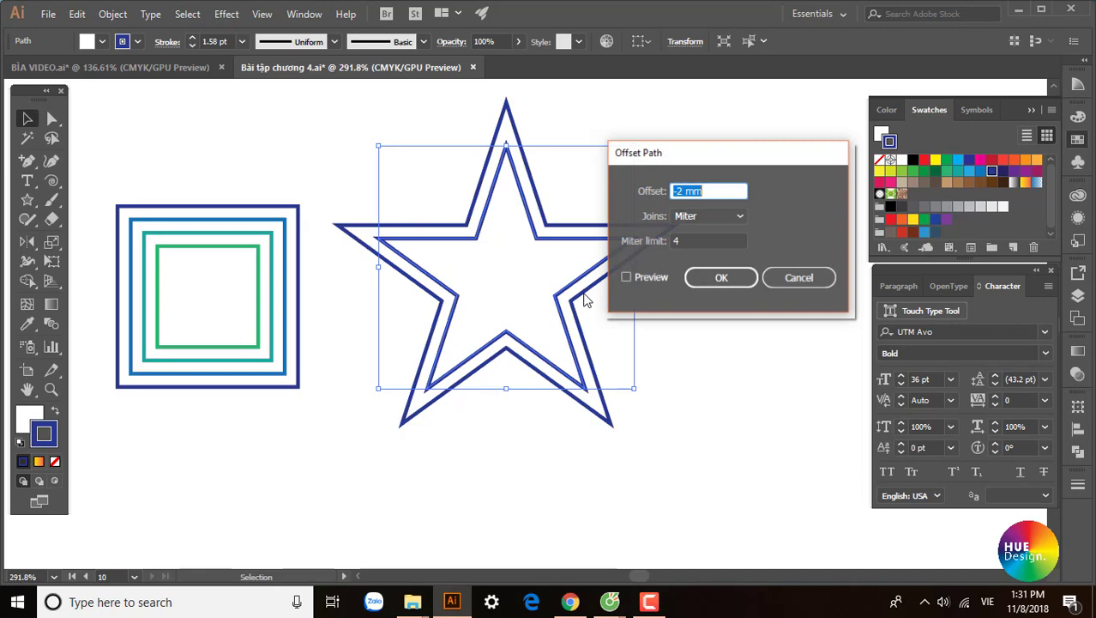
{"action": "left_click", "coordinate": [642, 277]}
{"action": "left_click", "coordinate": [659, 277]}
{"action": "left_click", "coordinate": [718, 277]}
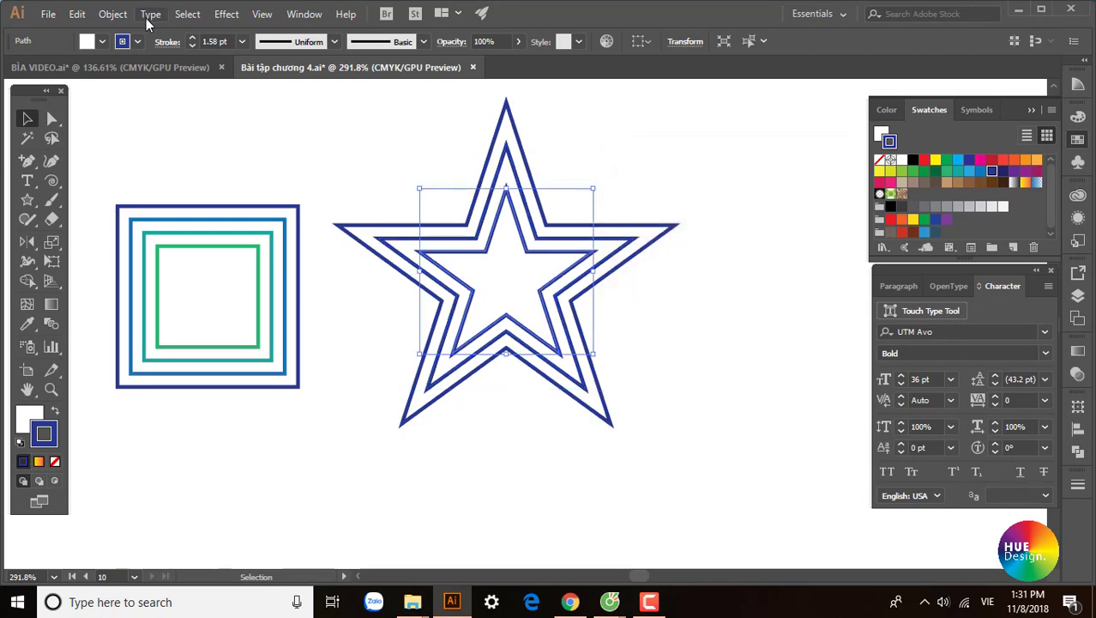
Add a third -2 mm inset star copy and deselect.
{"action": "left_click", "coordinate": [112, 14]}
{"action": "mouse_move", "coordinate": [172, 358]}
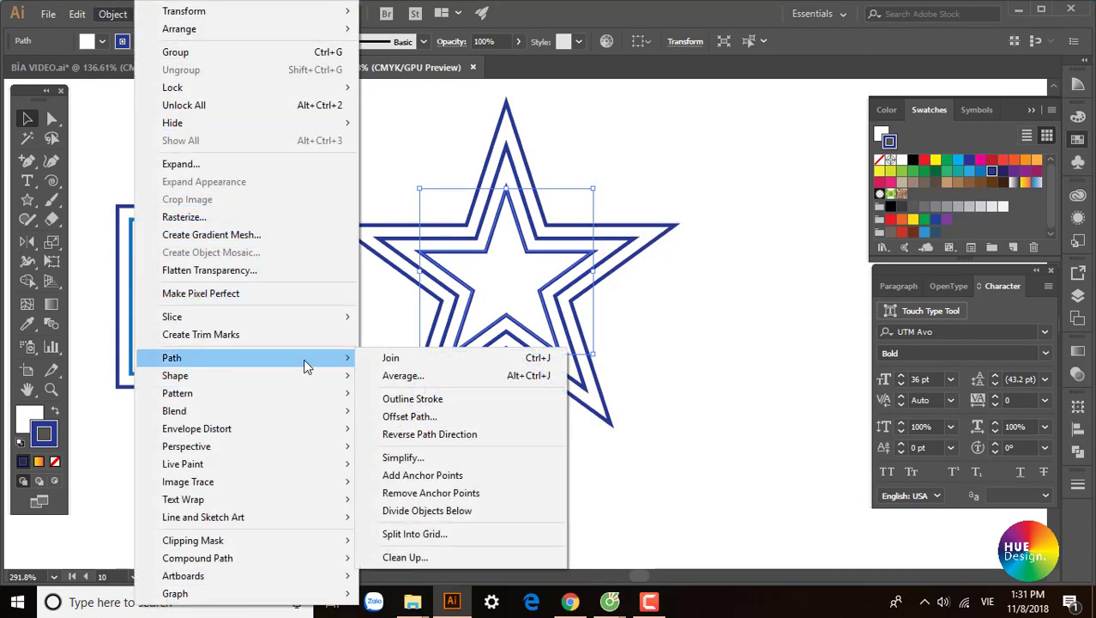
{"action": "left_click", "coordinate": [410, 416]}
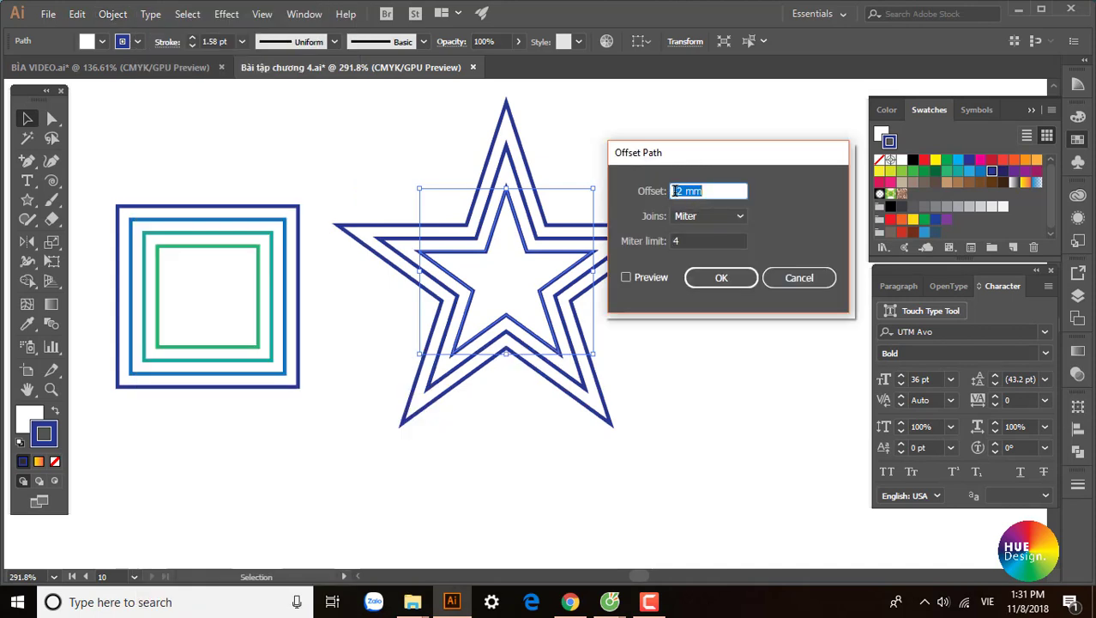
{"action": "left_click", "coordinate": [675, 193]}
{"action": "left_click", "coordinate": [646, 278]}
{"action": "left_click", "coordinate": [718, 277]}
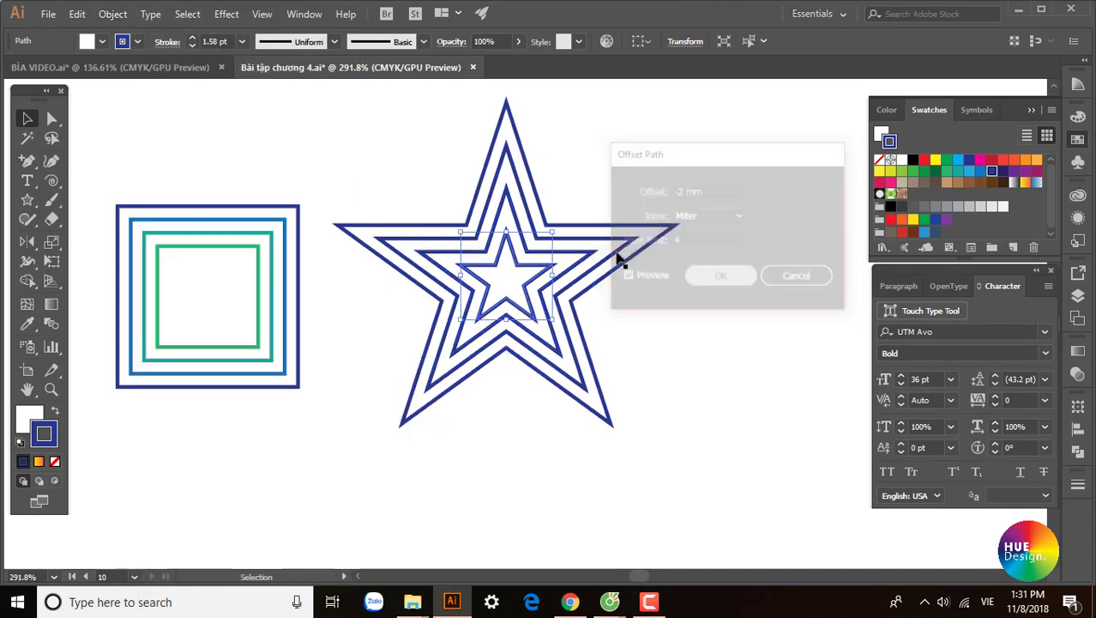
{"action": "scroll", "coordinate": [771, 328], "scroll_direction": "up", "scroll_amount": 2}
{"action": "left_click", "coordinate": [771, 328]}
Tint the innermost star pale lavender and the next star lighter blue-violet.
{"action": "left_click_drag", "start_coordinate": [691, 416], "coordinate": [759, 411]}
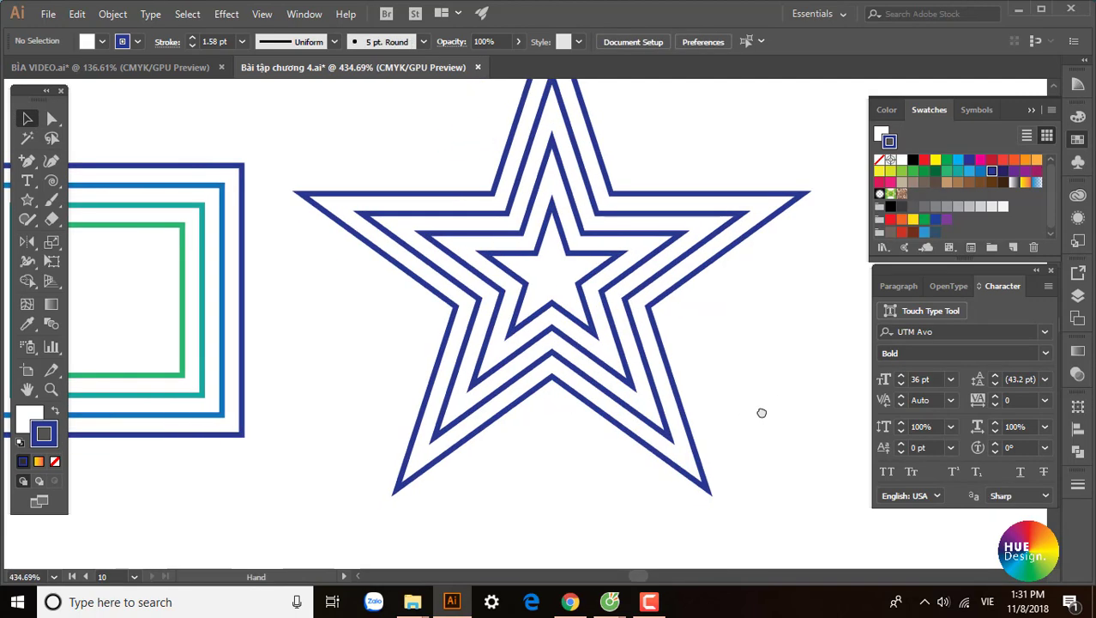
{"action": "left_click", "coordinate": [621, 259]}
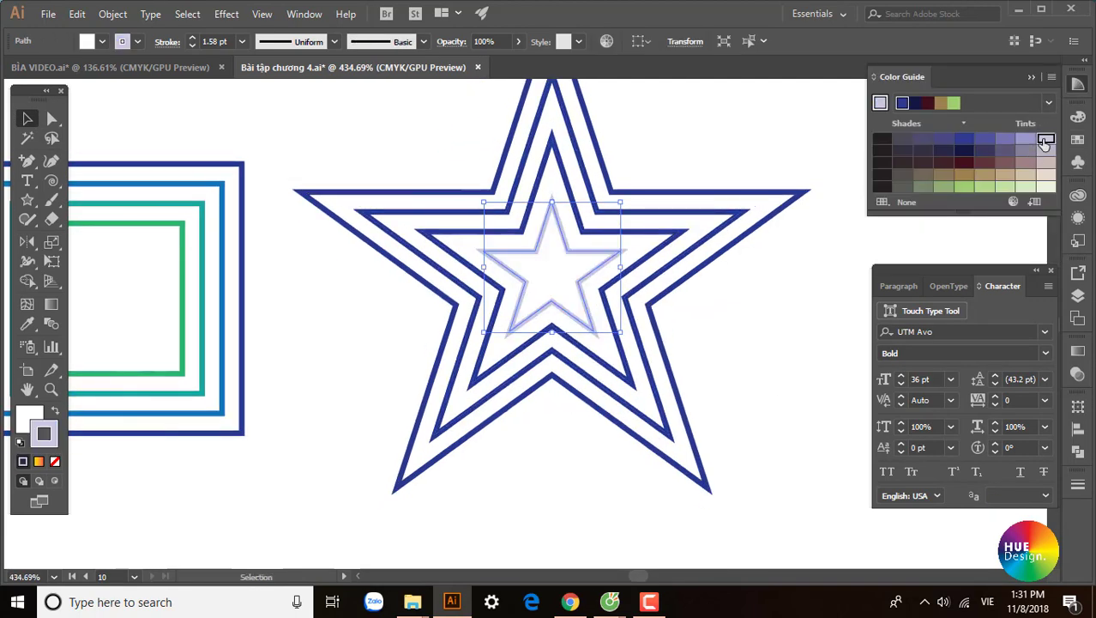
{"action": "left_click", "coordinate": [1024, 140]}
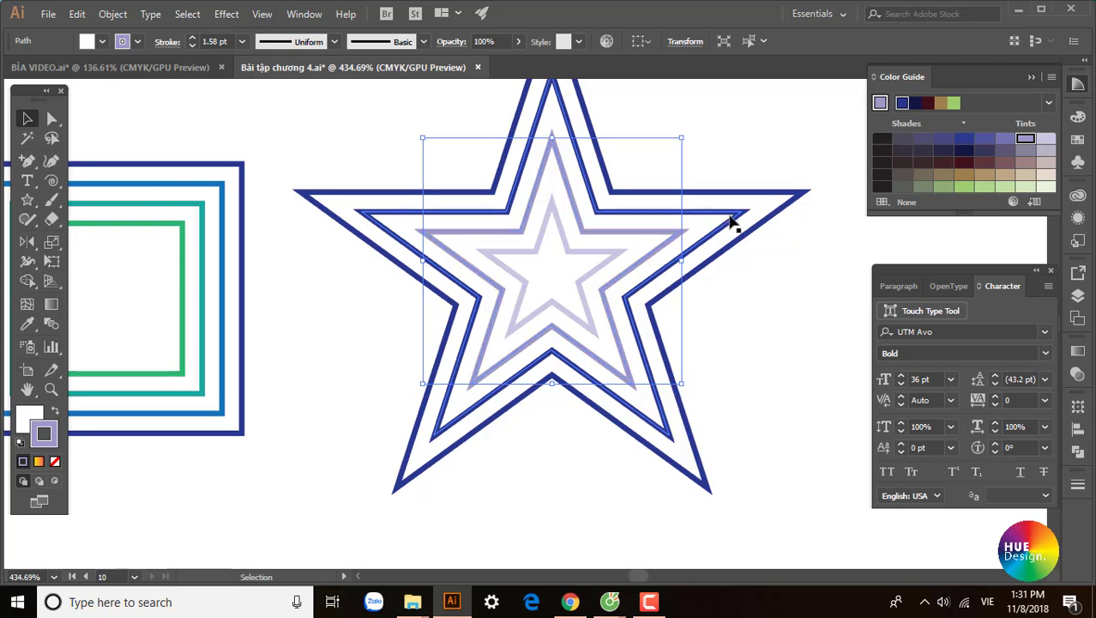
{"action": "left_click", "coordinate": [730, 225]}
{"action": "left_click", "coordinate": [1004, 138]}
{"action": "left_click", "coordinate": [590, 533]}
Zoom out and pan over to the OFFSET PATH title.
{"action": "key", "text": "ctrl+minus"}
{"action": "key", "text": "ctrl+minus"}
{"action": "key", "text": "ctrl+minus"}
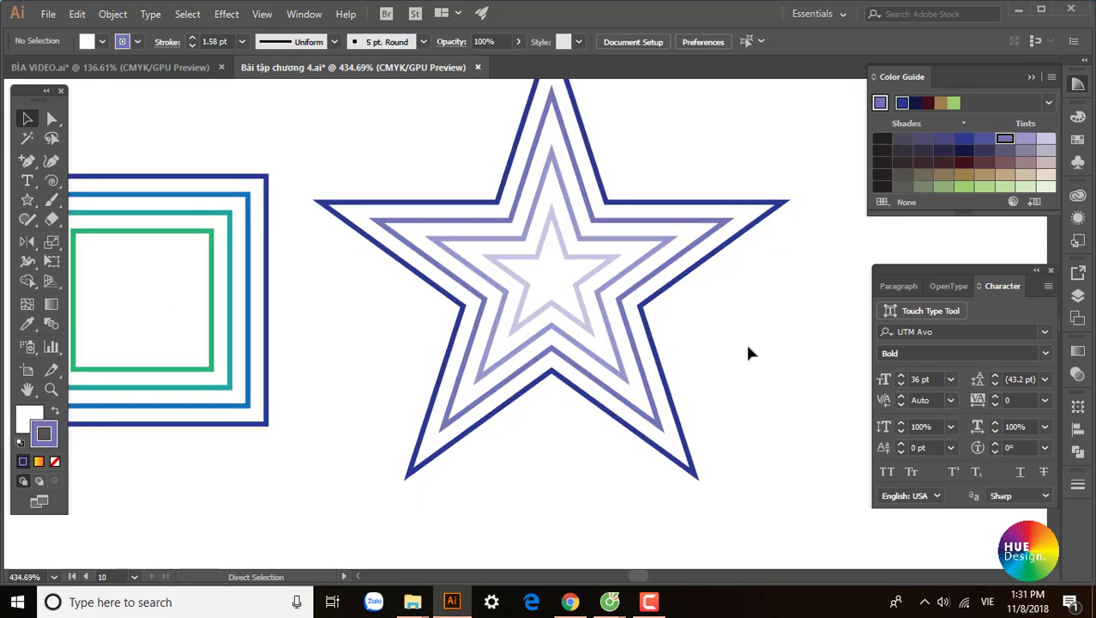
{"action": "left_click_drag", "start_coordinate": [704, 330], "coordinate": [533, 313]}
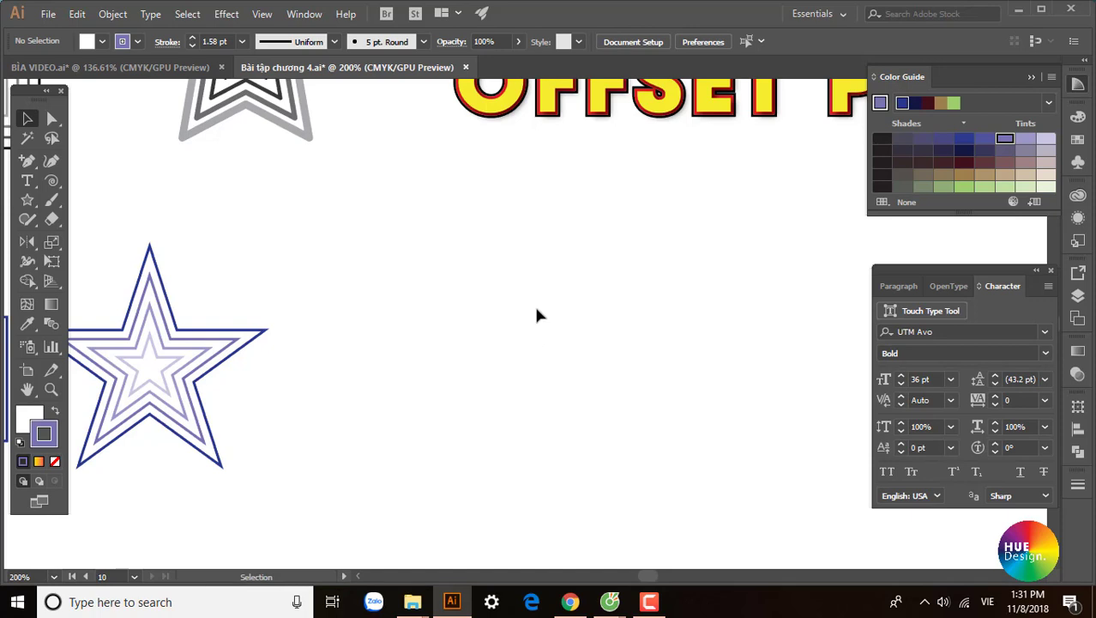
{"action": "left_click_drag", "start_coordinate": [590, 240], "coordinate": [544, 282]}
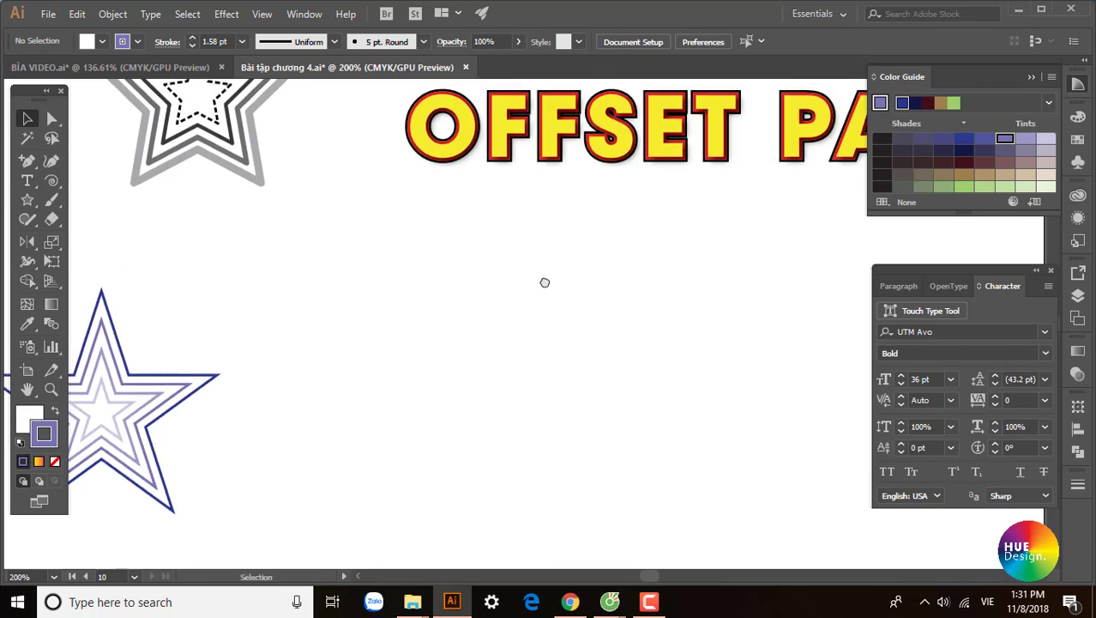
{"action": "left_click_drag", "start_coordinate": [600, 303], "coordinate": [434, 308]}
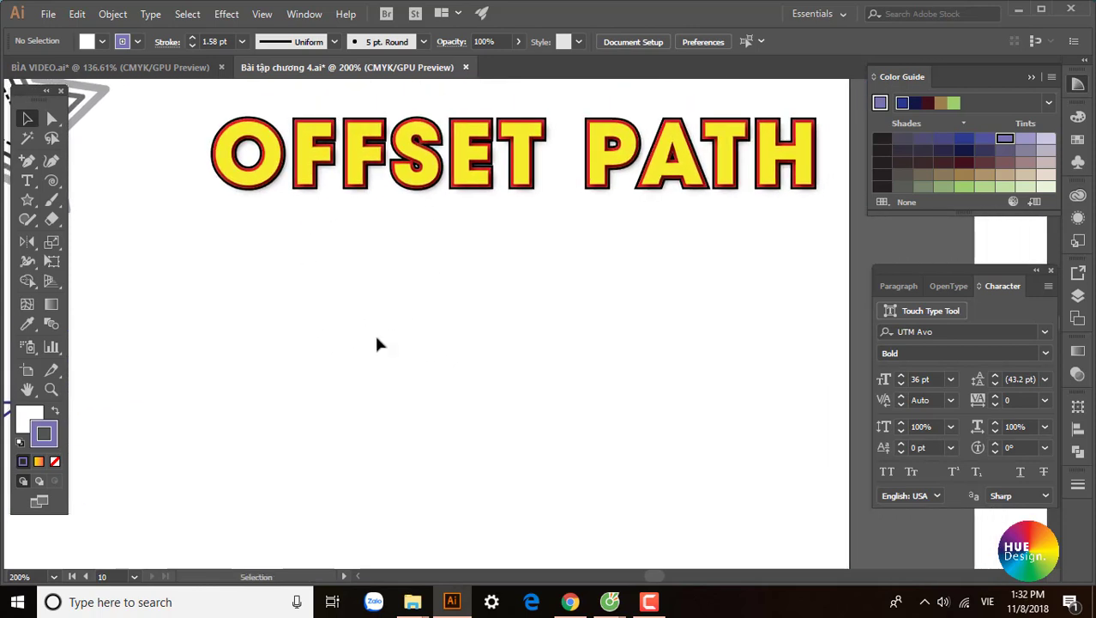
Type an 'OFFSET PATH' line below the title with letter spacing 100.
{"action": "key", "text": "t"}
{"action": "left_click", "coordinate": [267, 343]}
{"action": "type", "text": "o"}
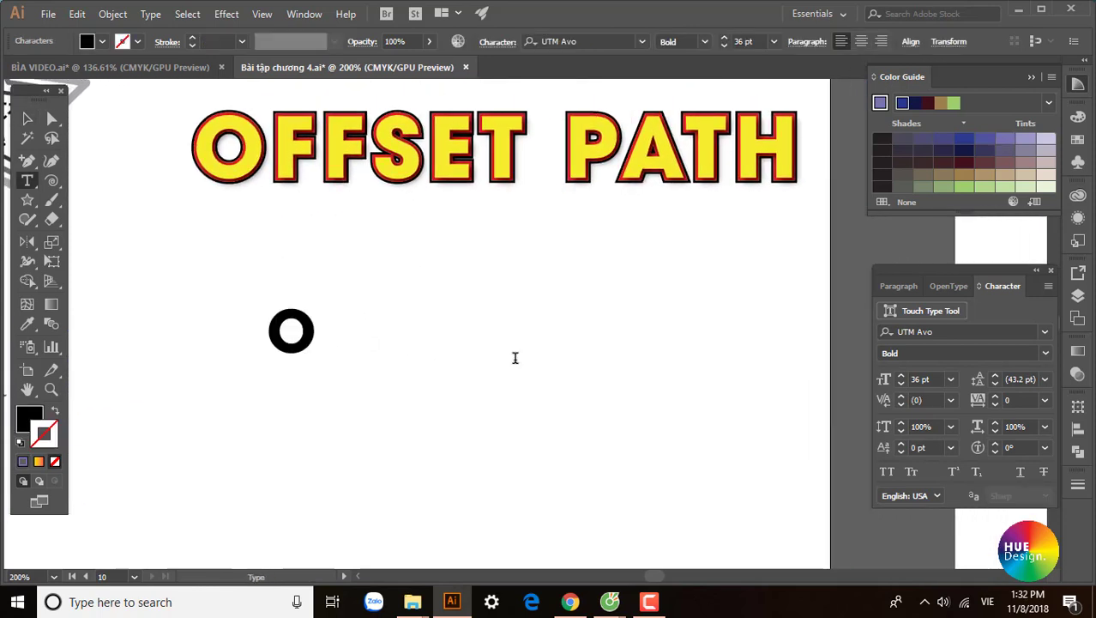
{"action": "type", "text": "ffF"}
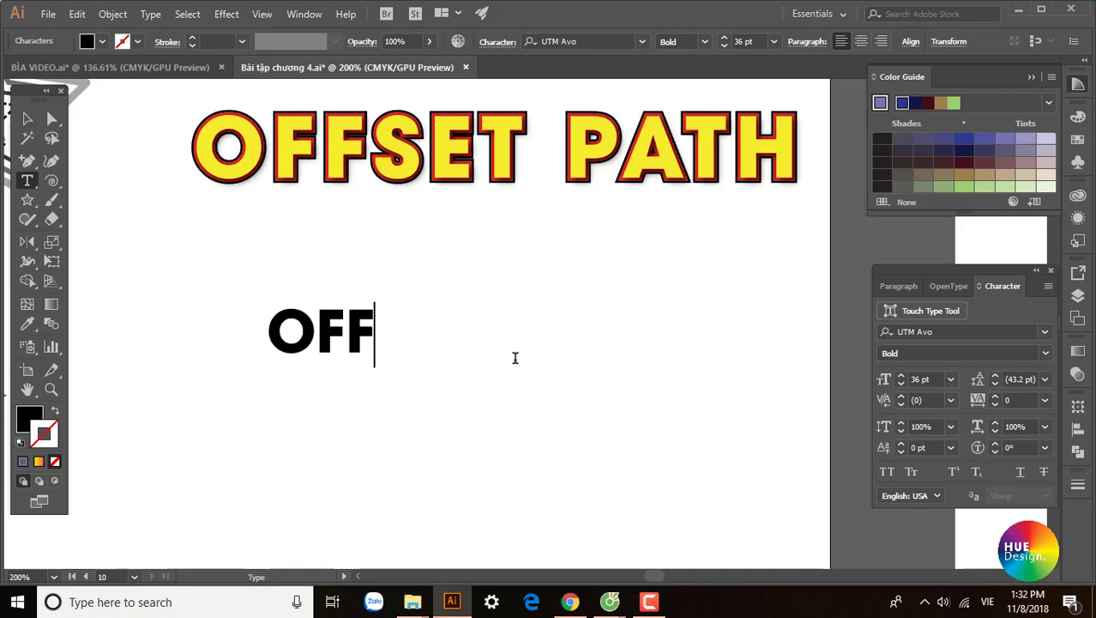
{"action": "type", "text": "SET PA"}
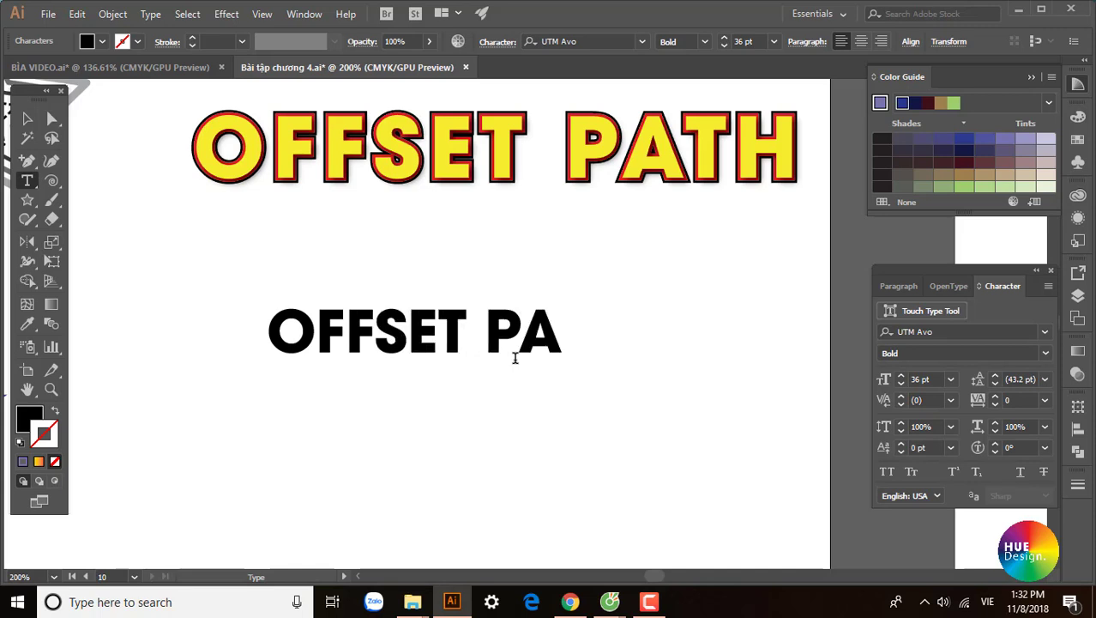
{"action": "type", "text": "TH"}
{"action": "key", "text": "Escape"}
{"action": "scroll", "coordinate": [471, 421], "scroll_direction": "up", "scroll_amount": 1, "text": "alt"}
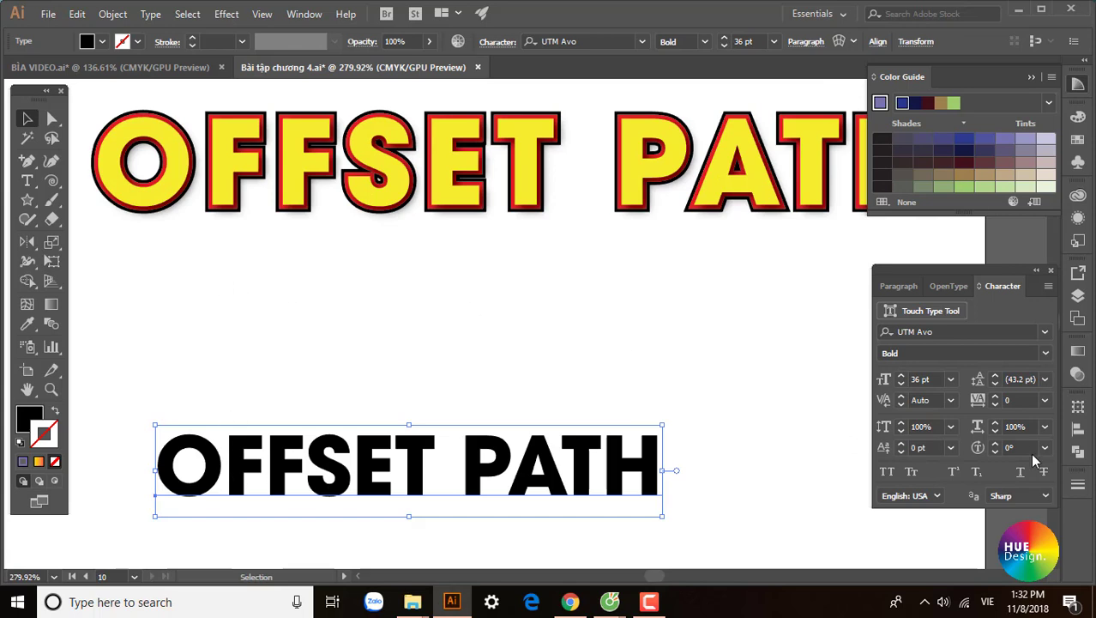
{"action": "left_click", "coordinate": [1044, 399]}
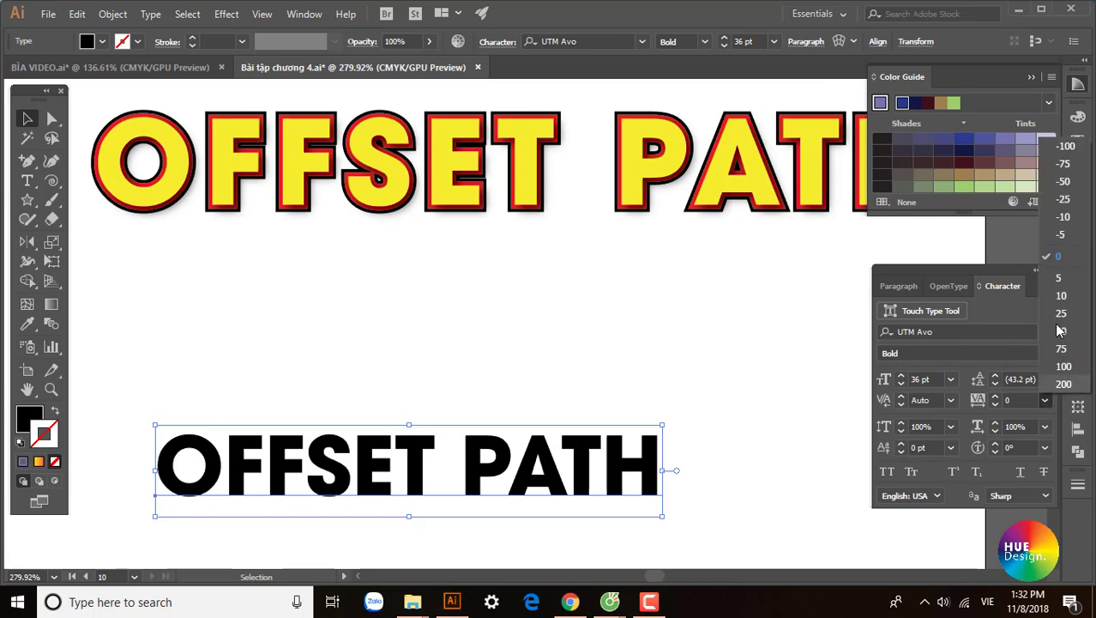
{"action": "left_click", "coordinate": [1063, 367]}
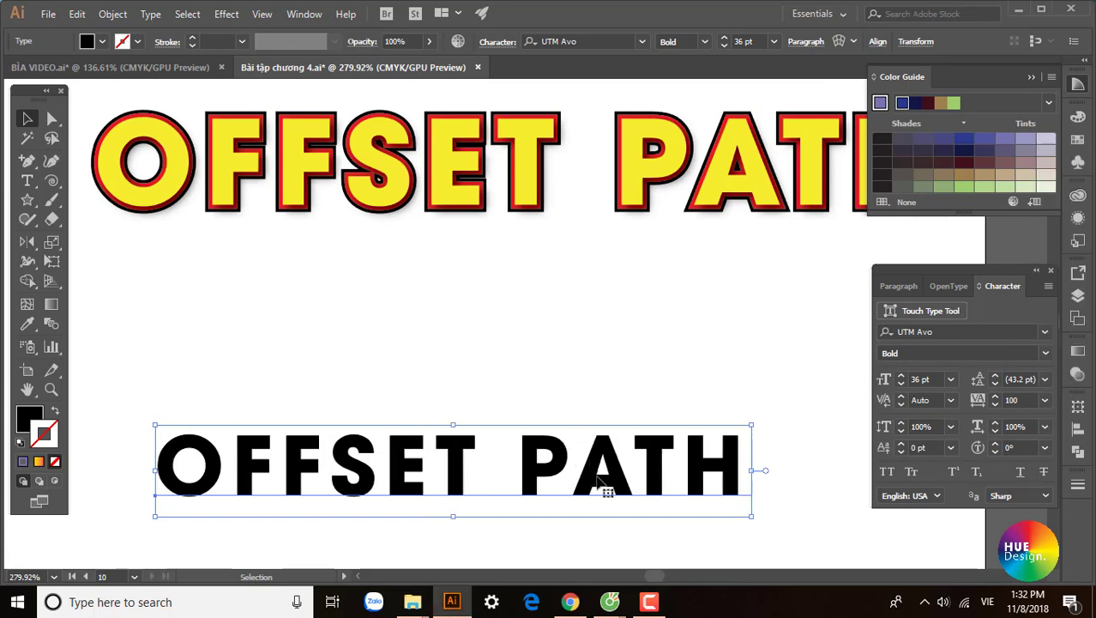
Convert the OFFSET PATH text to outlines.
{"action": "mouse_move", "coordinate": [599, 488]}
{"action": "left_mouse_down"}
{"action": "mouse_move", "coordinate": [568, 421]}
{"action": "mouse_move", "coordinate": [550, 419]}
{"action": "left_mouse_up"}
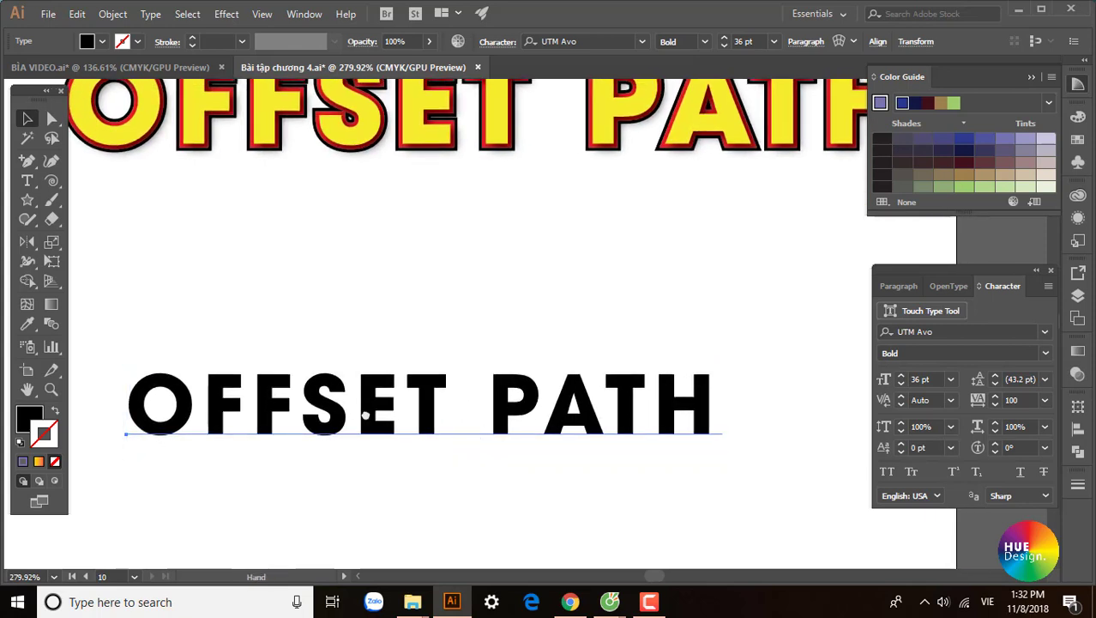
{"action": "left_click_drag", "start_coordinate": [376, 365], "coordinate": [389, 371]}
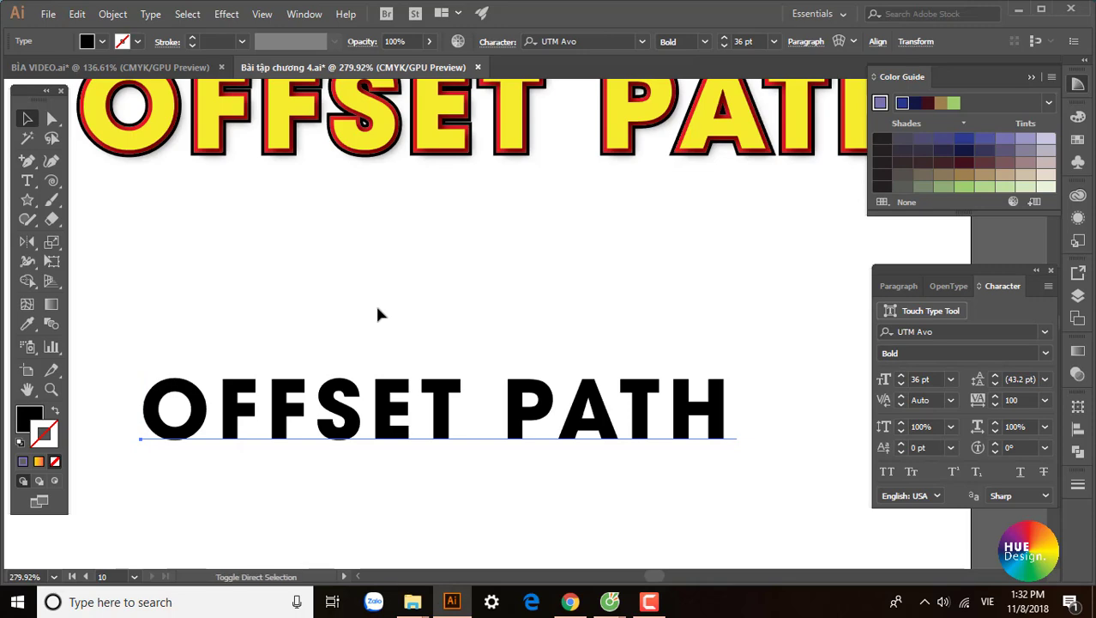
{"action": "key", "text": "ctrl+shift+o"}
{"action": "left_click_drag", "start_coordinate": [434, 408], "coordinate": [421, 366]}
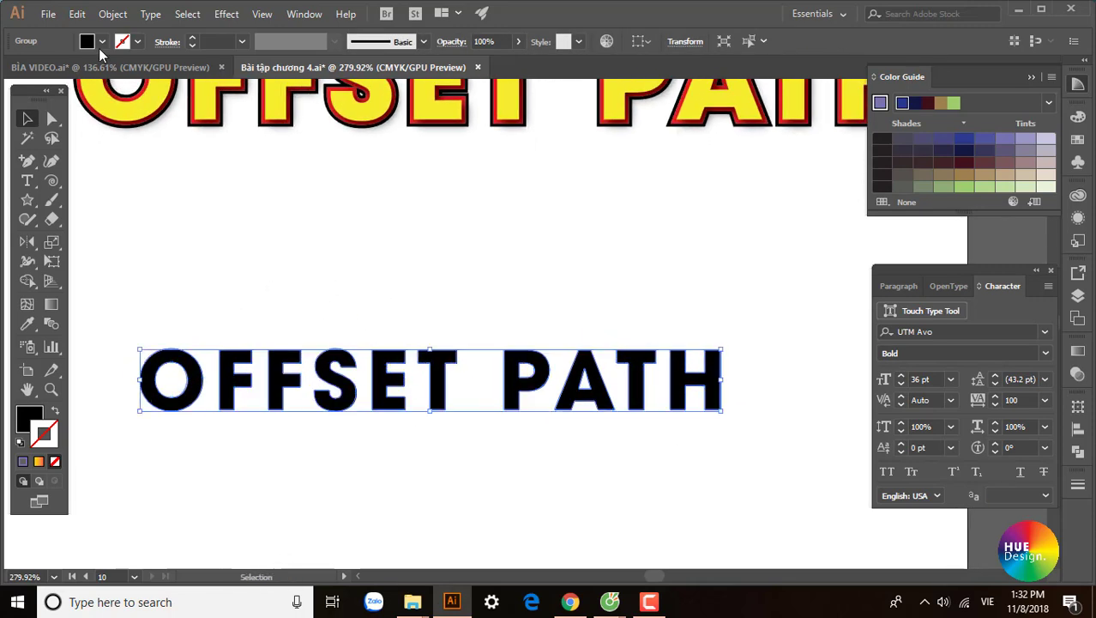
Offset each OFFSET PATH letter outline by 1 mm and group the result.
{"action": "left_click", "coordinate": [110, 14]}
{"action": "mouse_move", "coordinate": [172, 357]}
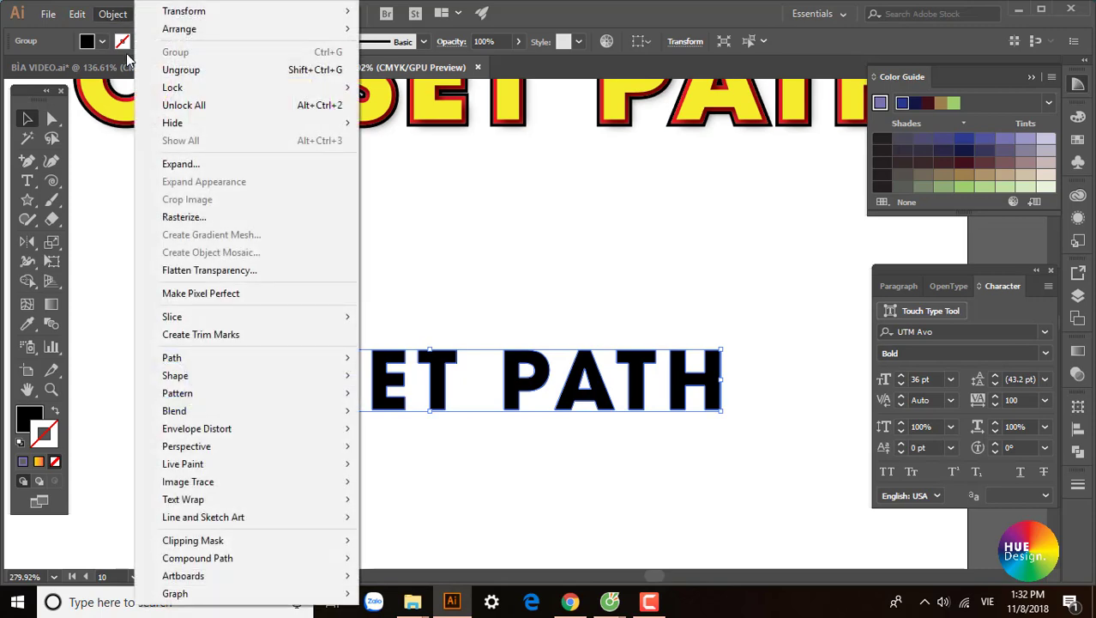
{"action": "left_click", "coordinate": [447, 418]}
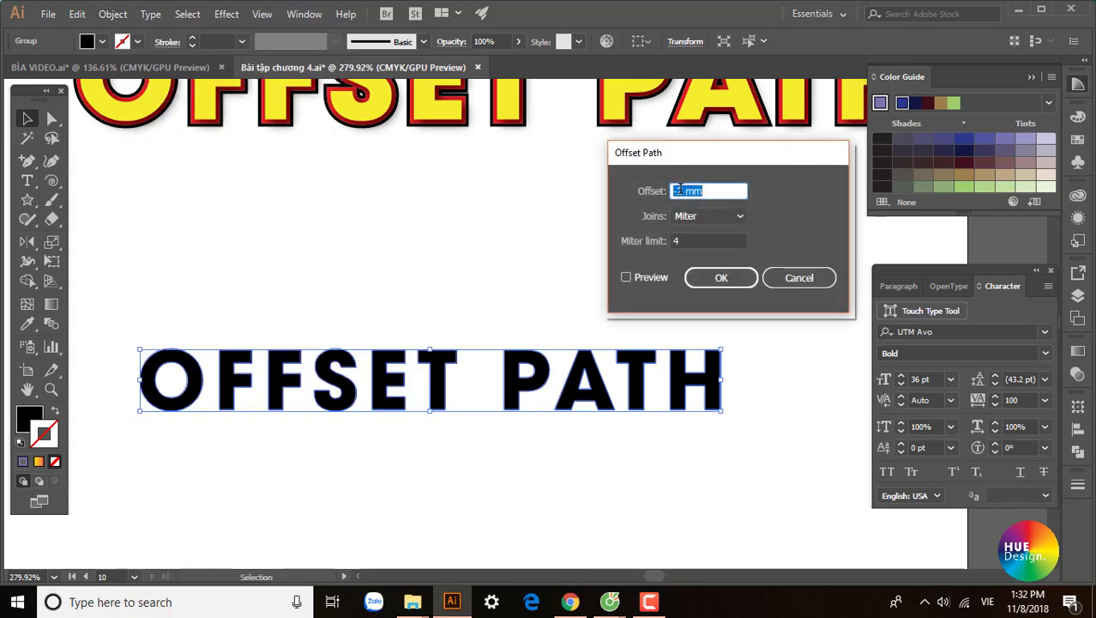
{"action": "left_click", "coordinate": [677, 191]}
{"action": "left_click", "coordinate": [650, 277]}
{"action": "left_click", "coordinate": [662, 201]}
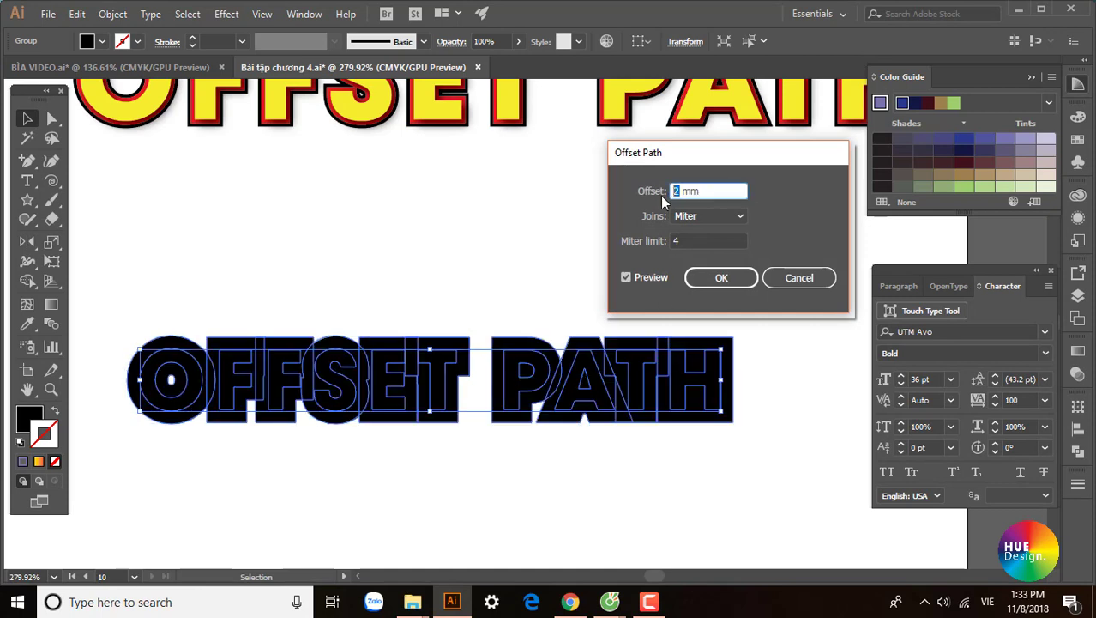
{"action": "type", "text": "1.5"}
{"action": "left_click", "coordinate": [651, 277]}
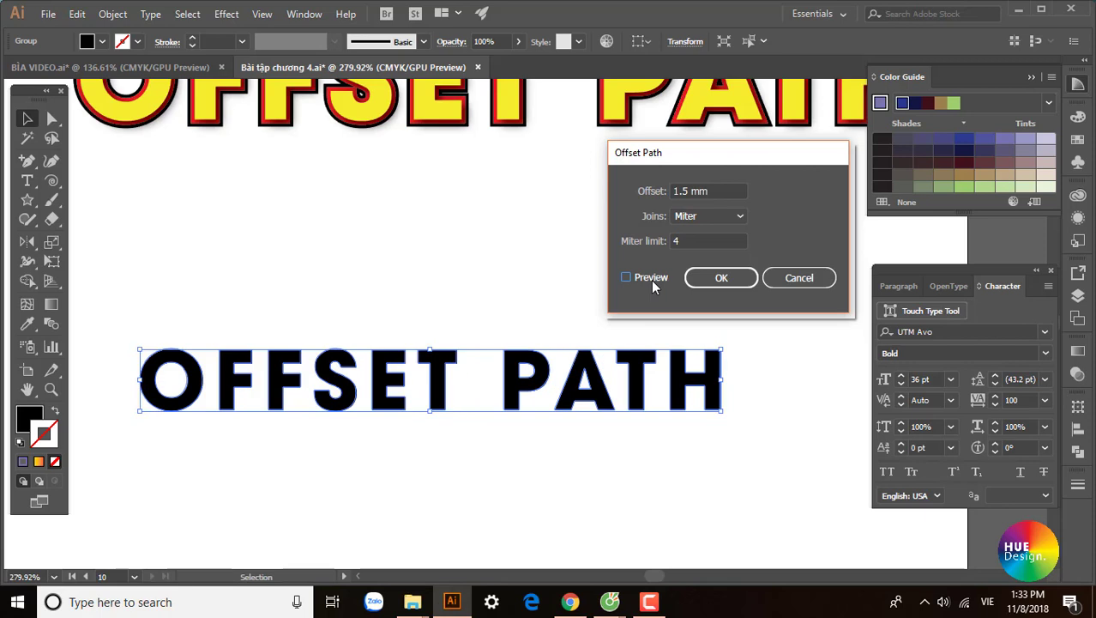
{"action": "left_click", "coordinate": [651, 277]}
{"action": "double_click", "coordinate": [677, 190]}
{"action": "type", "text": "1"}
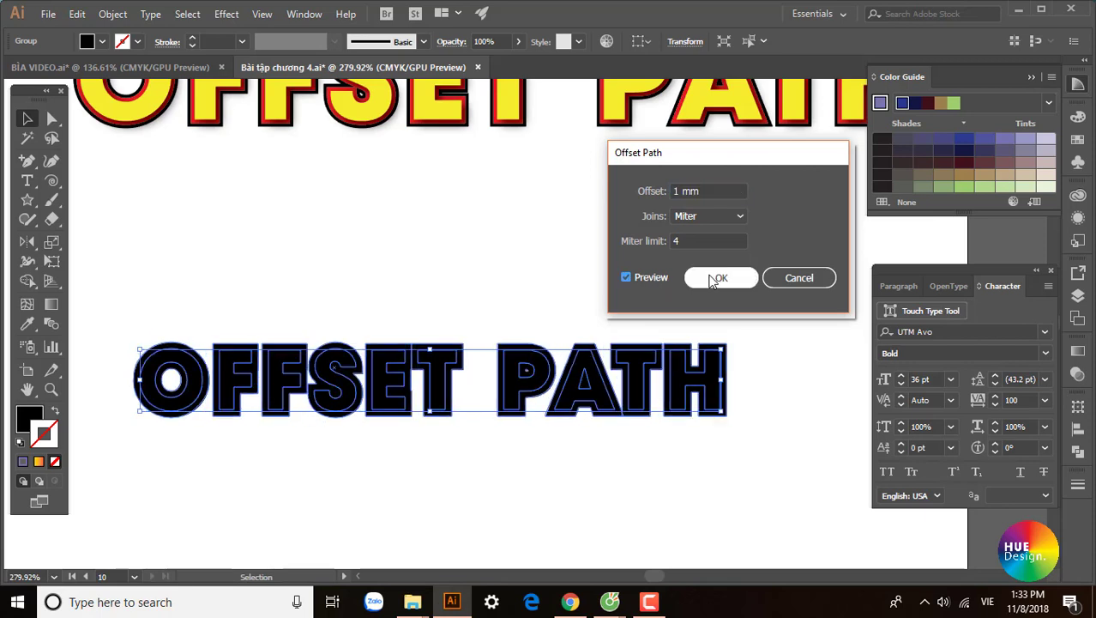
{"action": "left_click", "coordinate": [715, 278]}
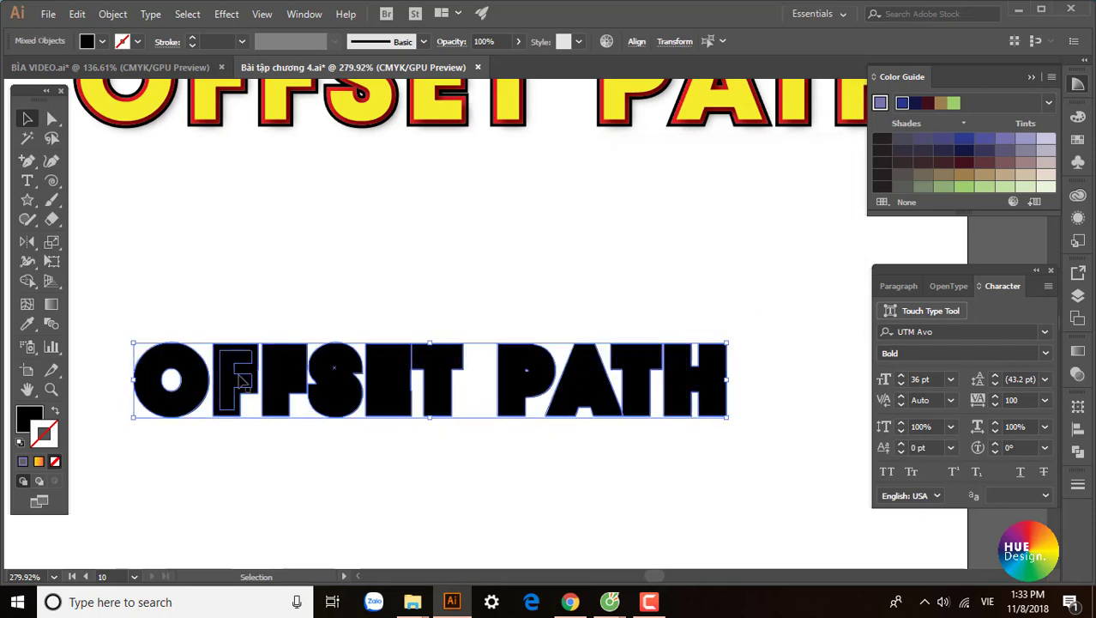
{"action": "key", "text": "ctrl+g"}
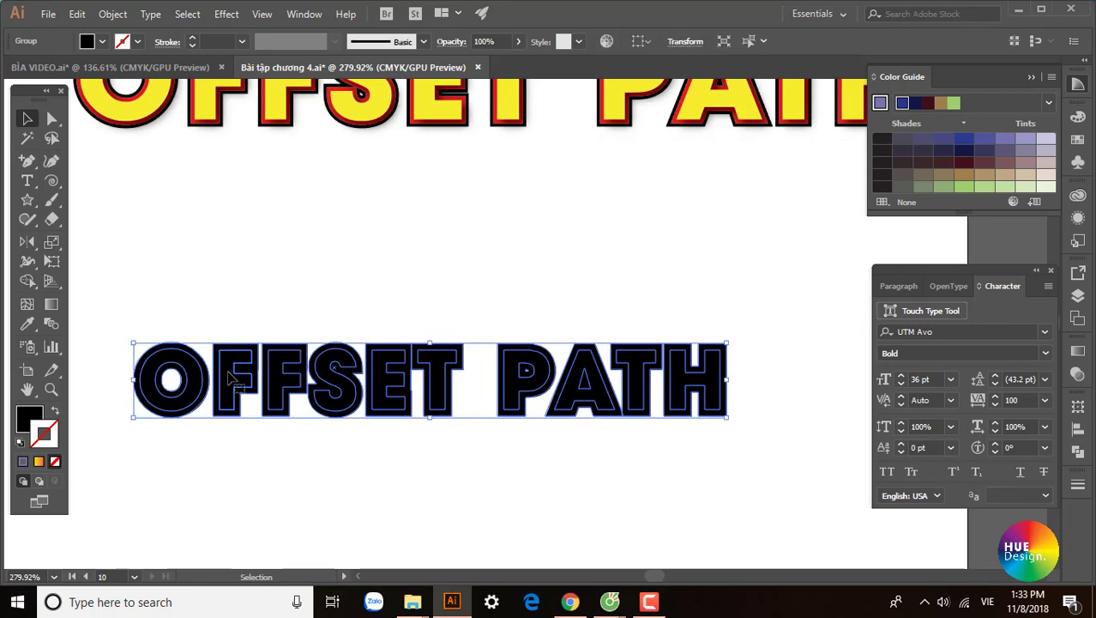
Inside the title group, select all the letter shapes and fill them white.
{"action": "double_click", "coordinate": [229, 380]}
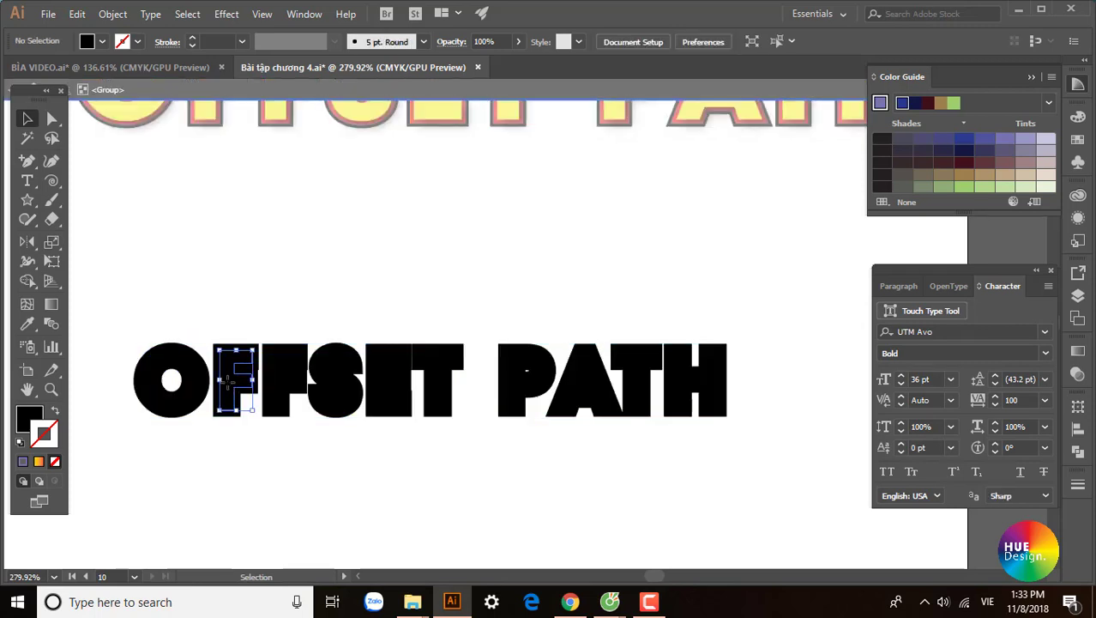
{"action": "left_click", "coordinate": [204, 391]}
{"action": "left_click", "coordinate": [233, 380], "text": "shift"}
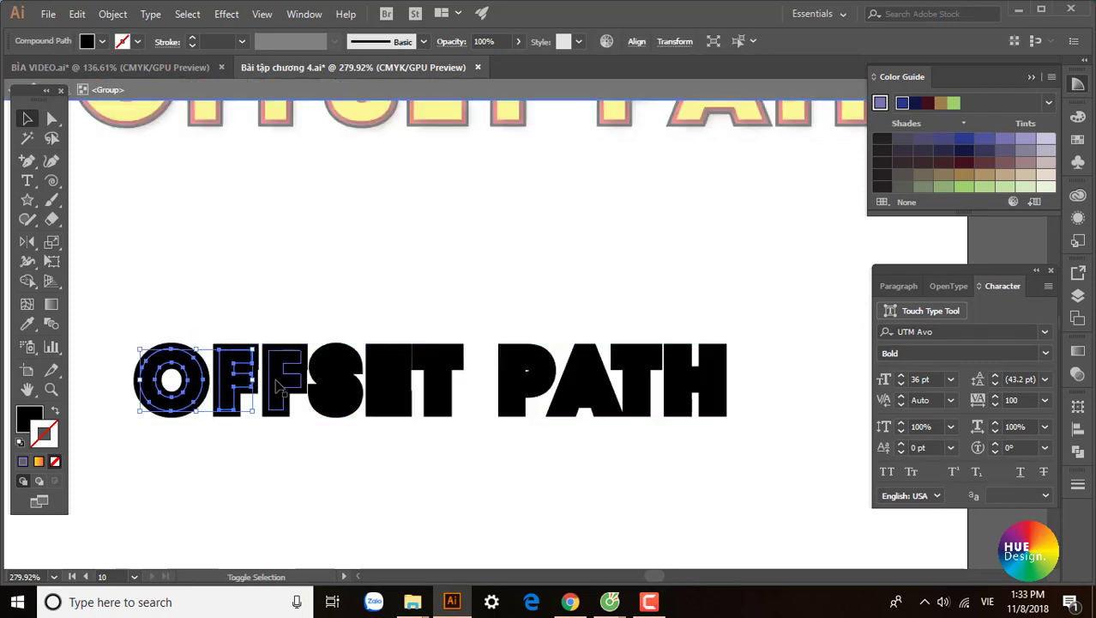
{"action": "left_click", "coordinate": [283, 382], "text": "shift"}
{"action": "left_click", "coordinate": [334, 382], "text": "shift"}
{"action": "left_click", "coordinate": [395, 381], "text": "shift"}
{"action": "left_click", "coordinate": [433, 381], "text": "shift"}
{"action": "left_click", "coordinate": [935, 161]}
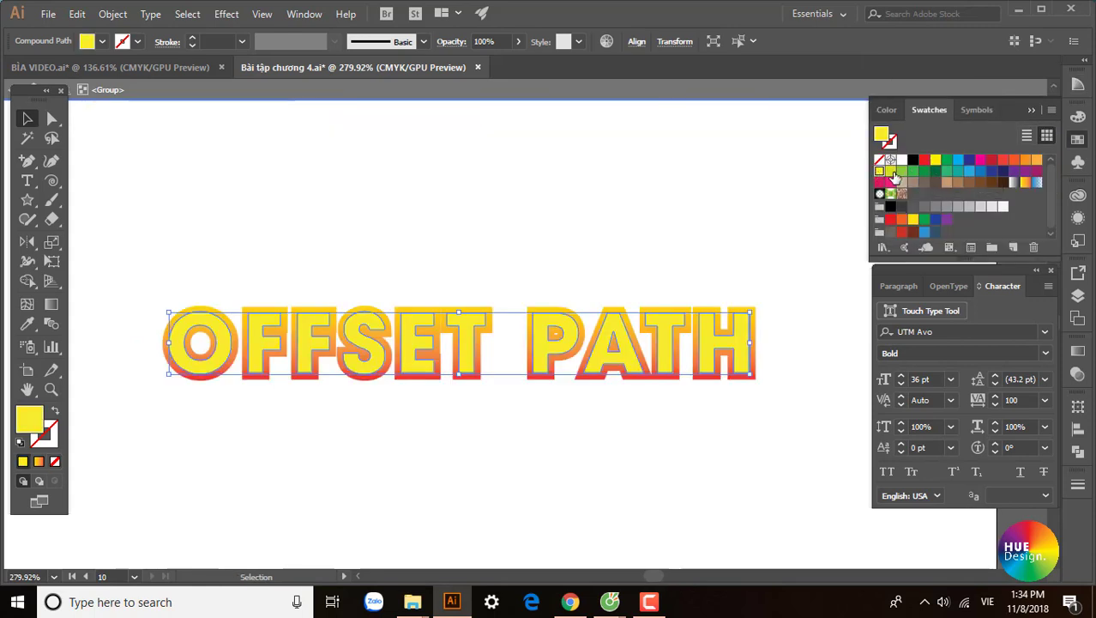
{"action": "left_click", "coordinate": [1004, 206]}
{"action": "left_click_drag", "start_coordinate": [612, 307], "coordinate": [586, 290]}
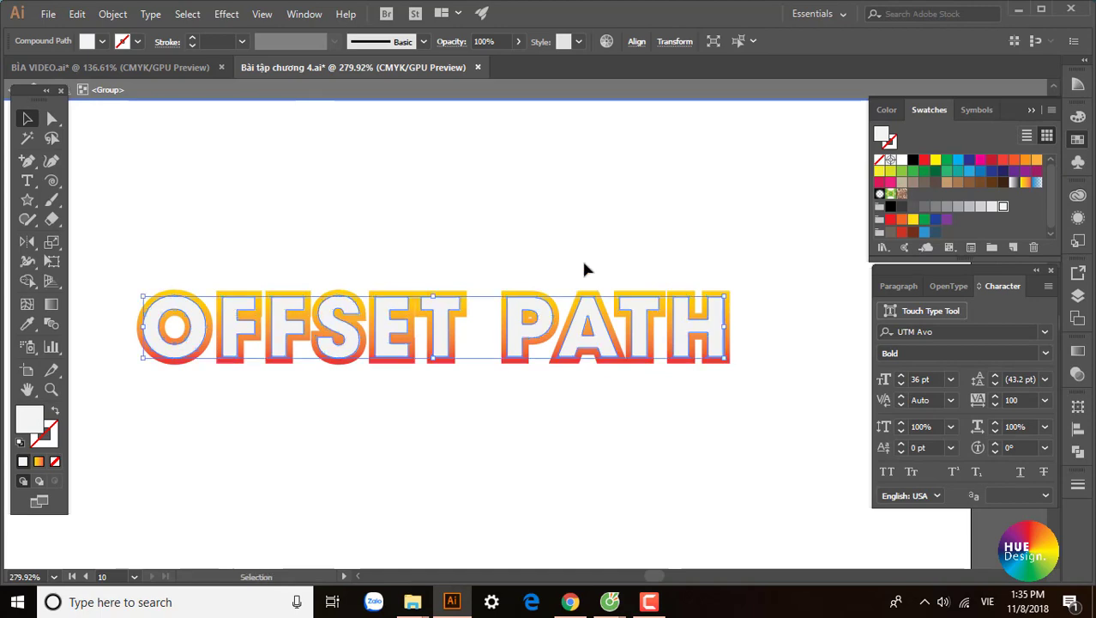
{"action": "key", "text": "ctrl+z"}
{"action": "key", "text": "ctrl+z"}
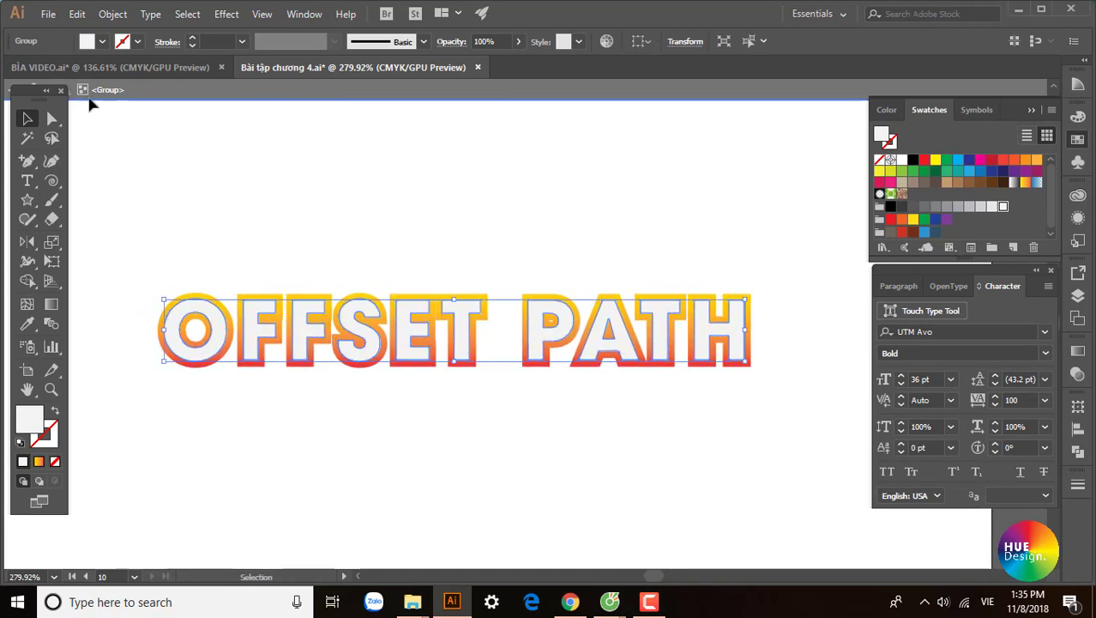
Exit isolation mode, select the title group, recentre the view and re-enter the group.
{"action": "double_click", "coordinate": [443, 241]}
{"action": "left_click", "coordinate": [411, 333]}
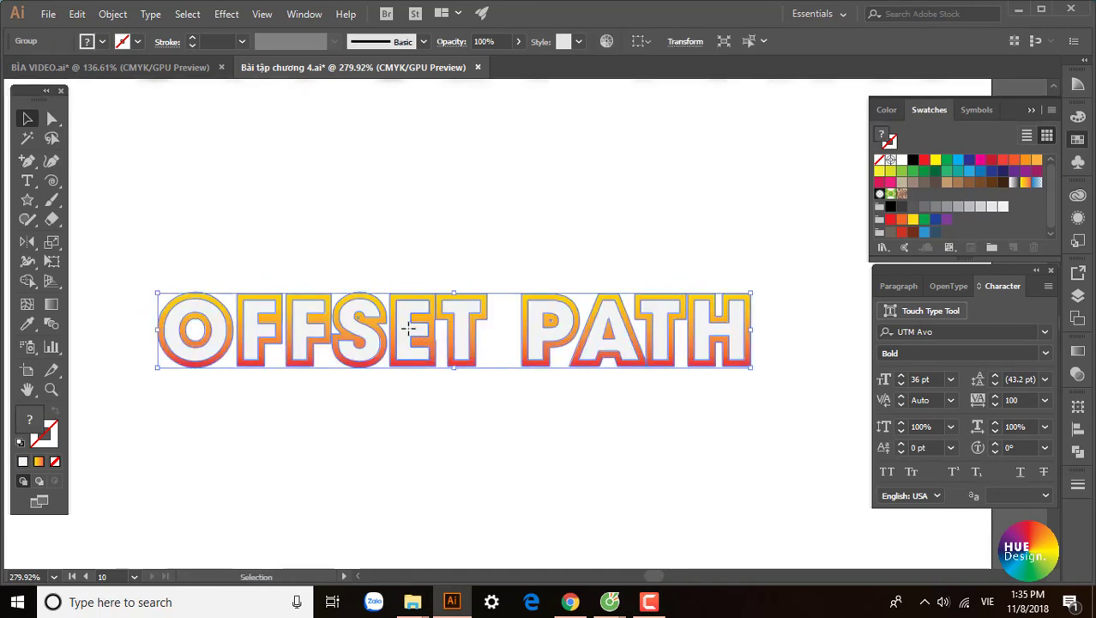
{"action": "left_click_drag", "start_coordinate": [408, 333], "coordinate": [469, 362]}
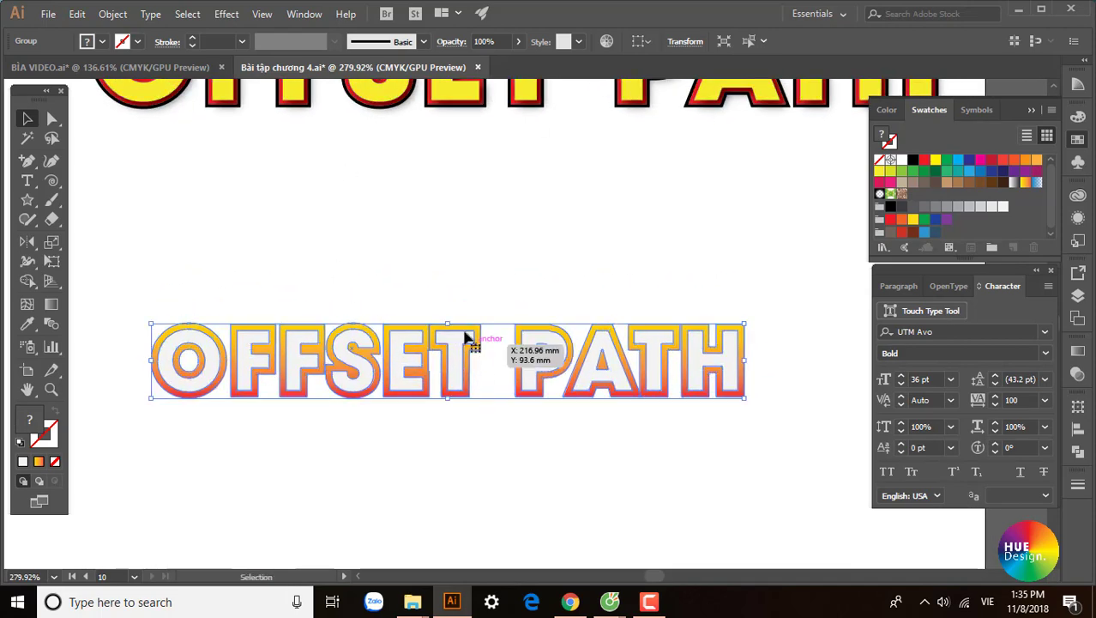
{"action": "left_click_drag", "start_coordinate": [561, 343], "coordinate": [533, 359]}
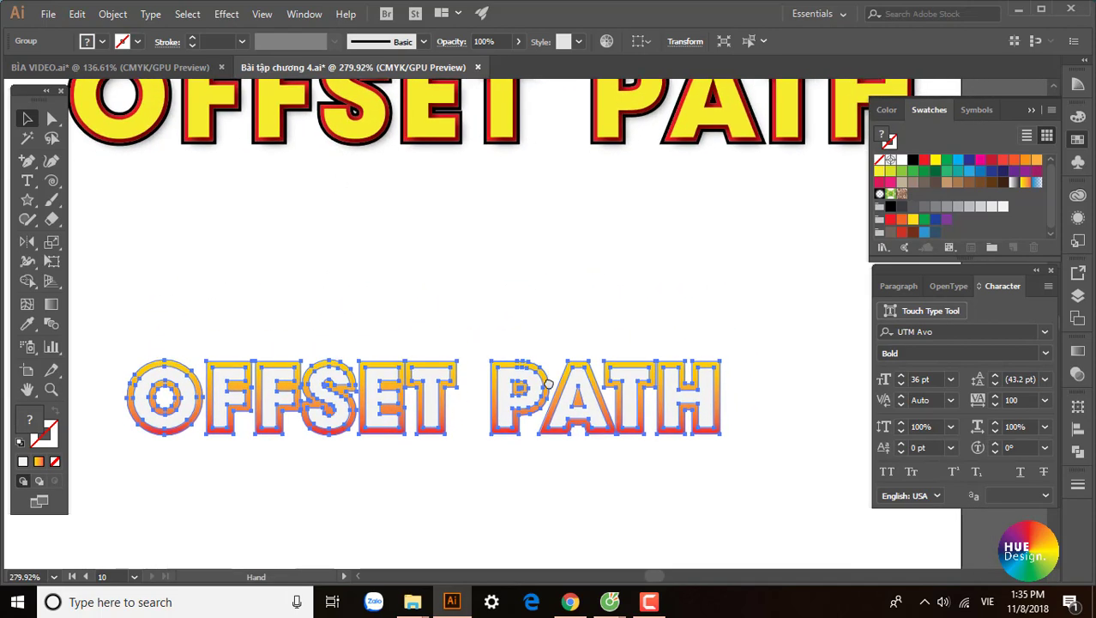
{"action": "double_click", "coordinate": [502, 360]}
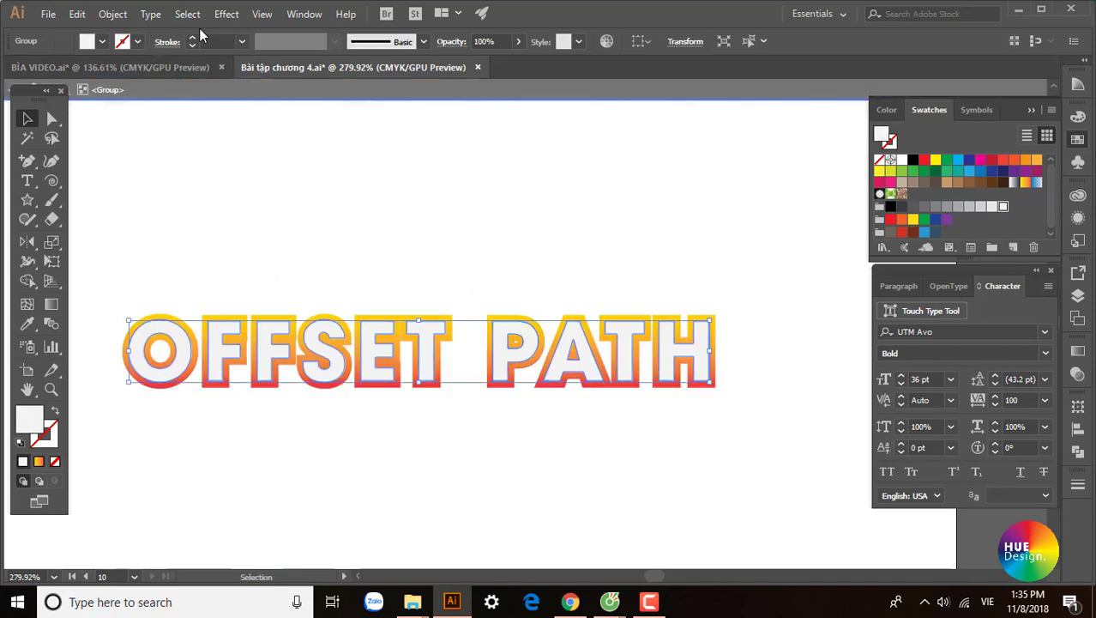
Apply a default Drop Shadow to the OFFSET PATH title.
{"action": "left_click", "coordinate": [226, 13]}
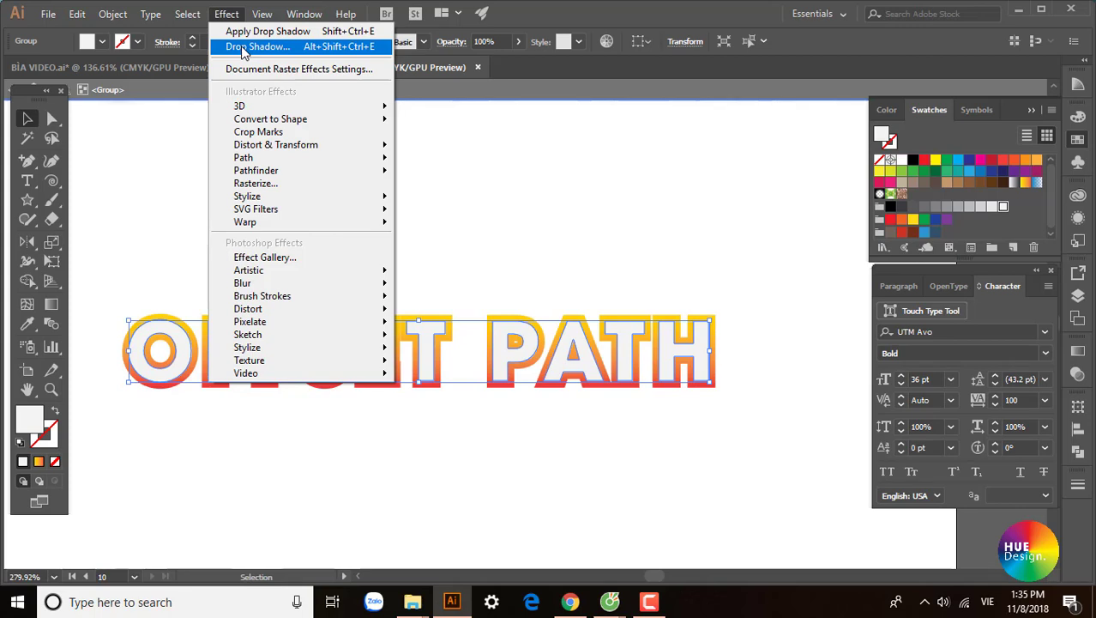
{"action": "left_click", "coordinate": [244, 47]}
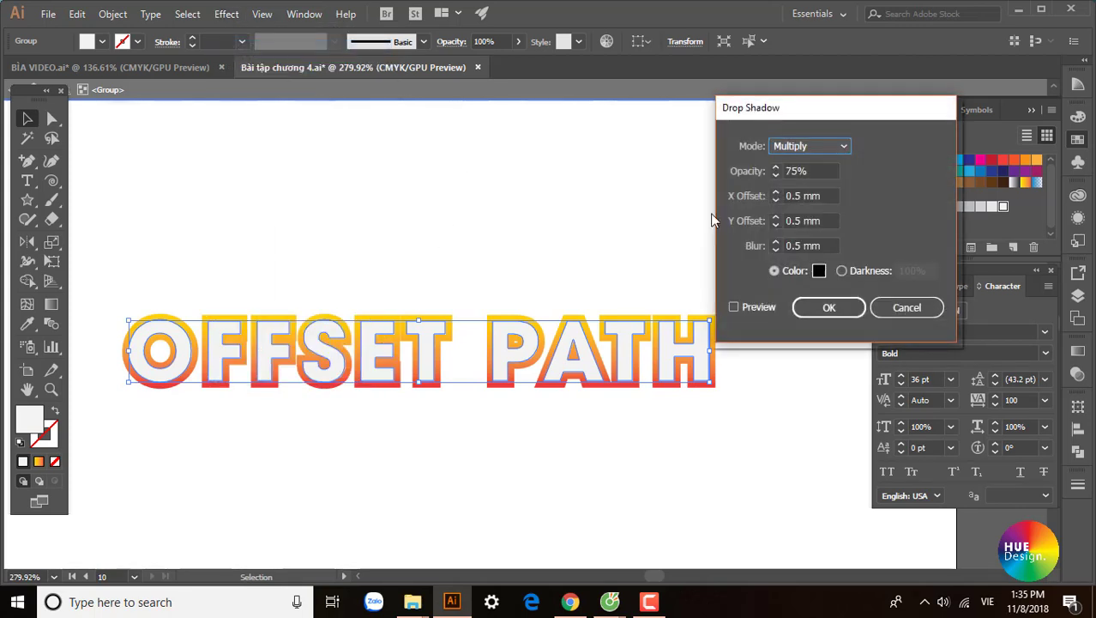
{"action": "left_click", "coordinate": [735, 306]}
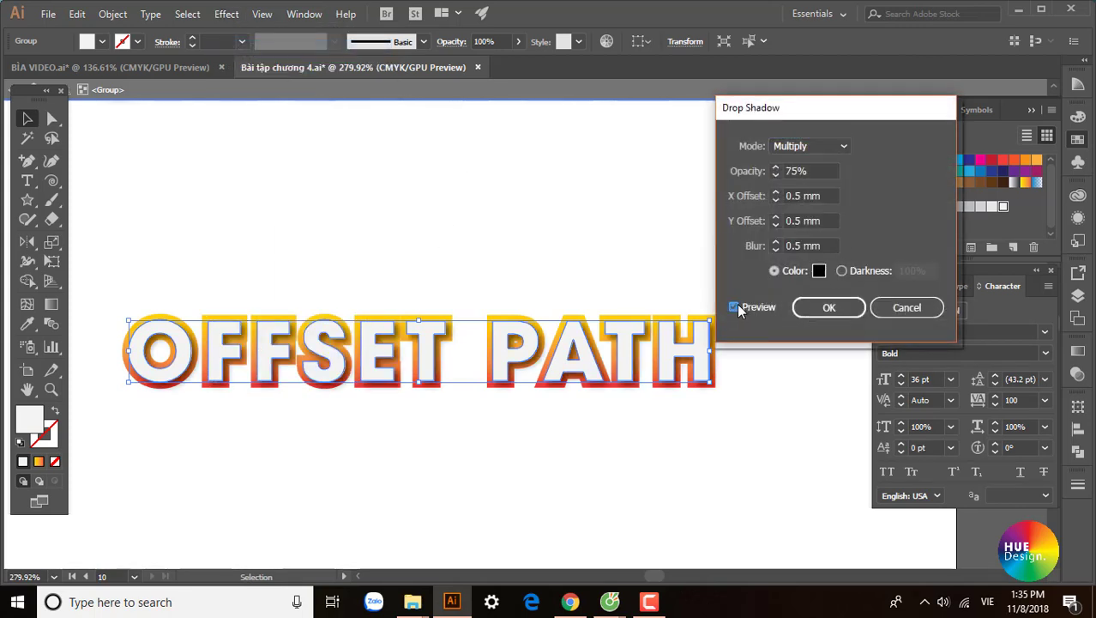
{"action": "left_click", "coordinate": [813, 308]}
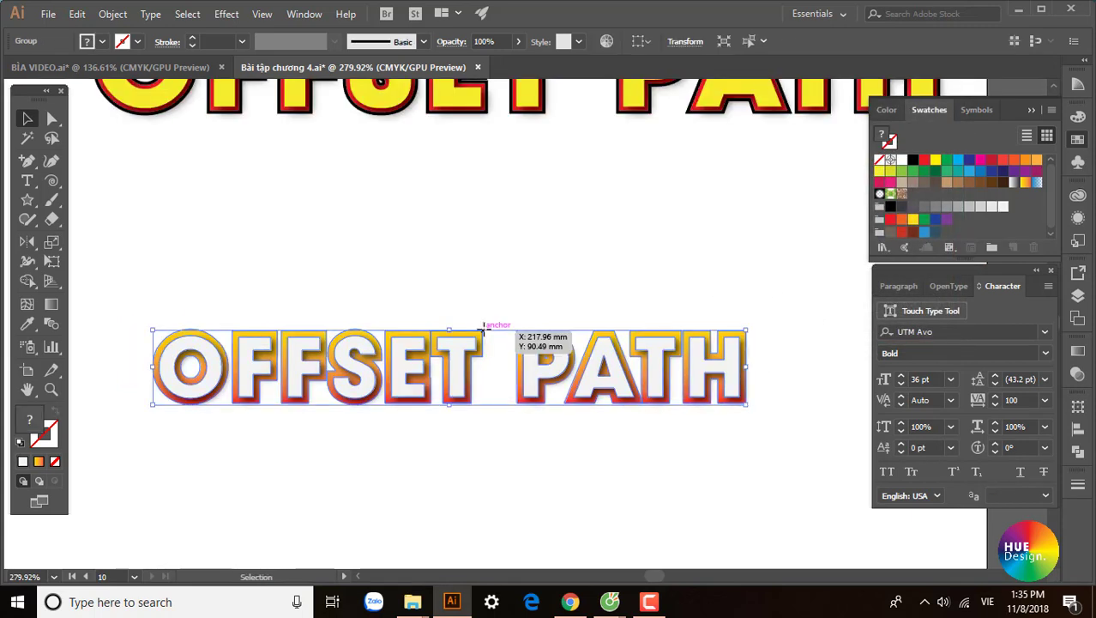
Select the outer letter shapes and give them a black 1 pt stroke.
{"action": "left_click", "coordinate": [23, 460]}
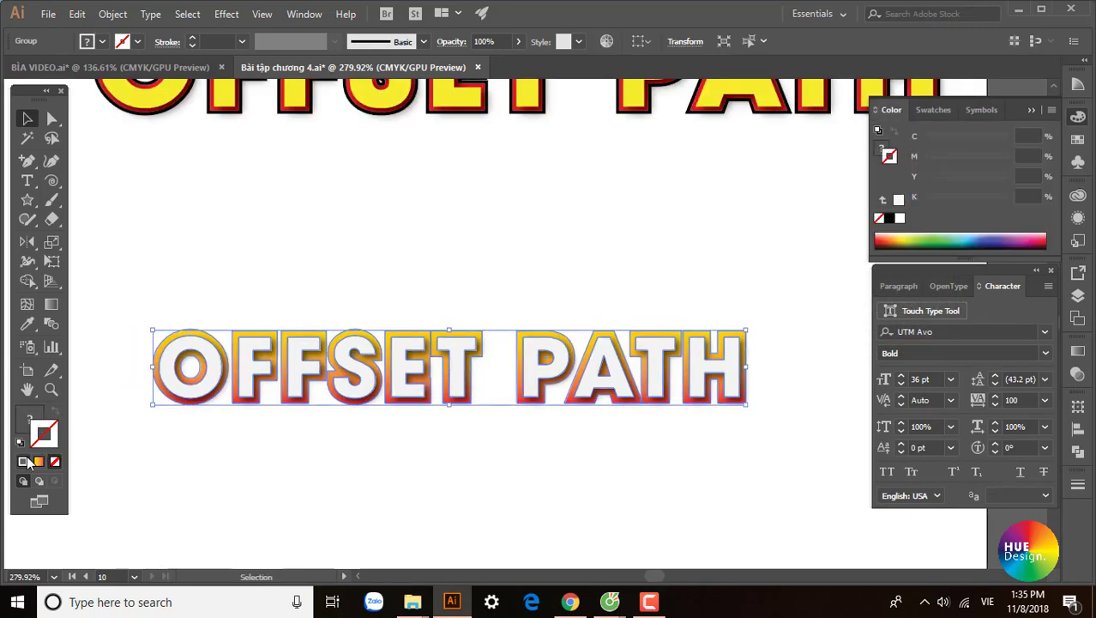
{"action": "double_click", "coordinate": [736, 336]}
{"action": "left_click_drag", "start_coordinate": [110, 289], "coordinate": [778, 325]}
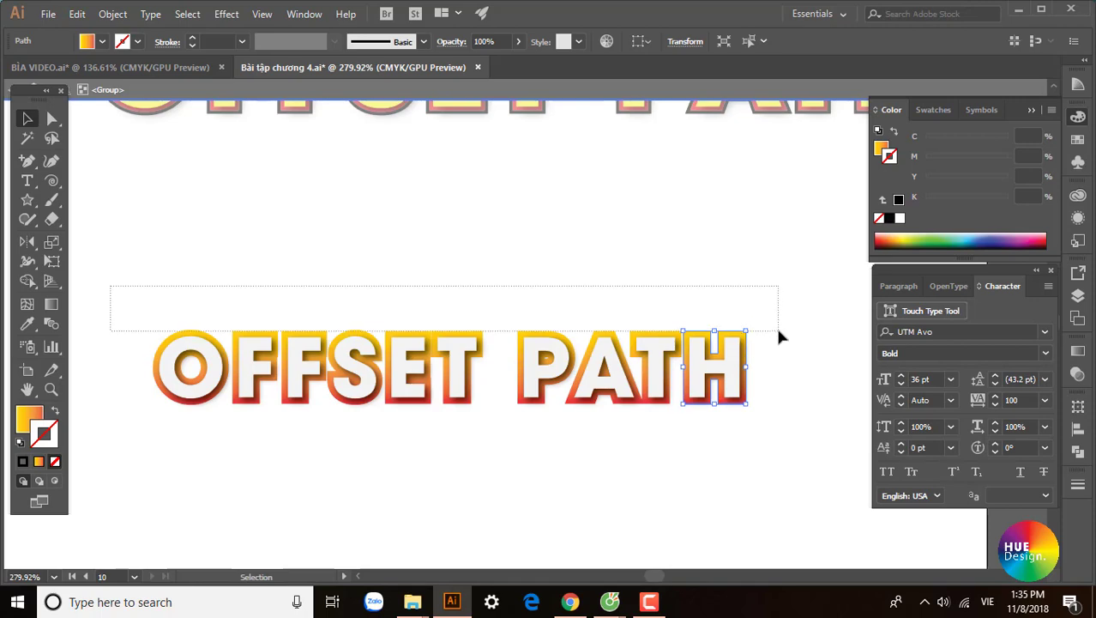
{"action": "left_click_drag", "start_coordinate": [90, 260], "coordinate": [734, 336]}
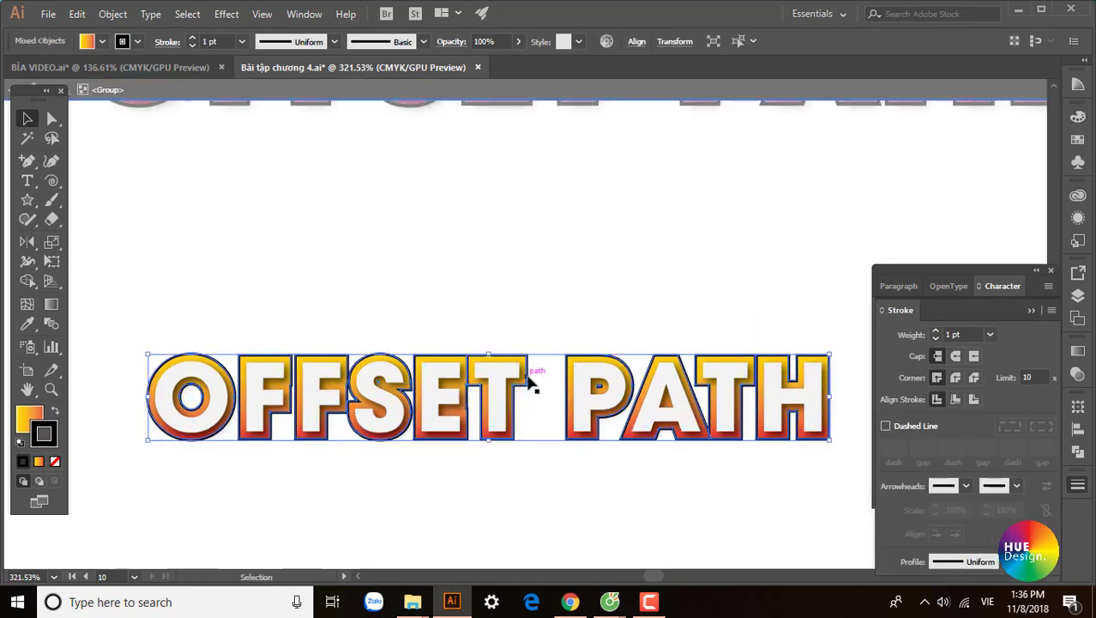
{"action": "left_click", "coordinate": [721, 302]}
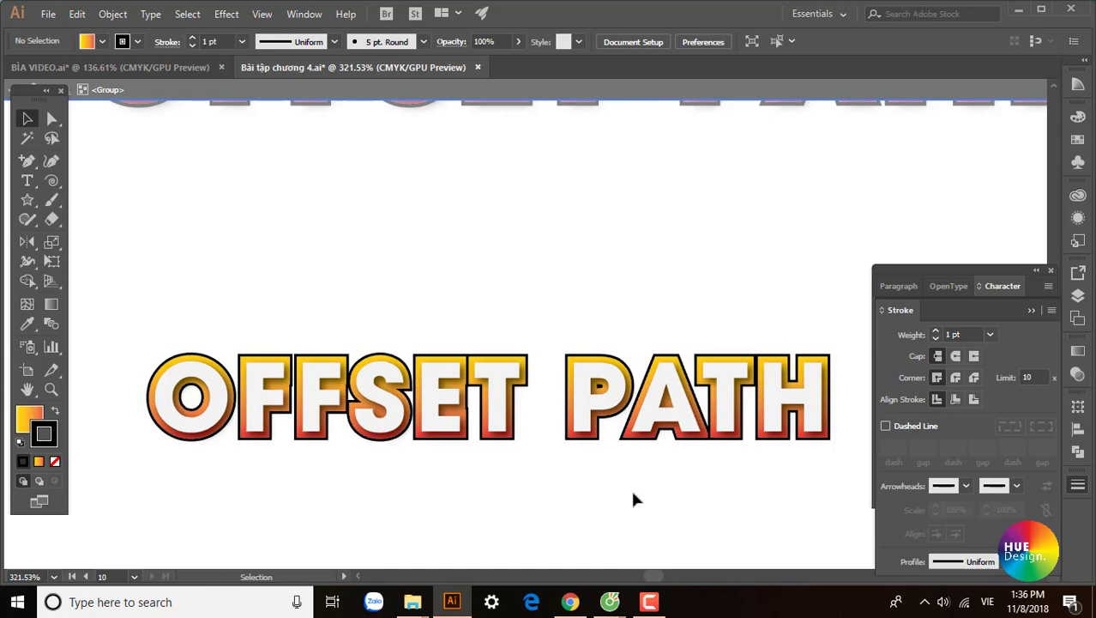
{"action": "mouse_move", "coordinate": [632, 497]}
{"action": "left_mouse_down"}
{"action": "mouse_move", "coordinate": [631, 356]}
{"action": "mouse_move", "coordinate": [583, 349]}
{"action": "left_mouse_up"}
{"action": "left_click", "coordinate": [549, 416]}
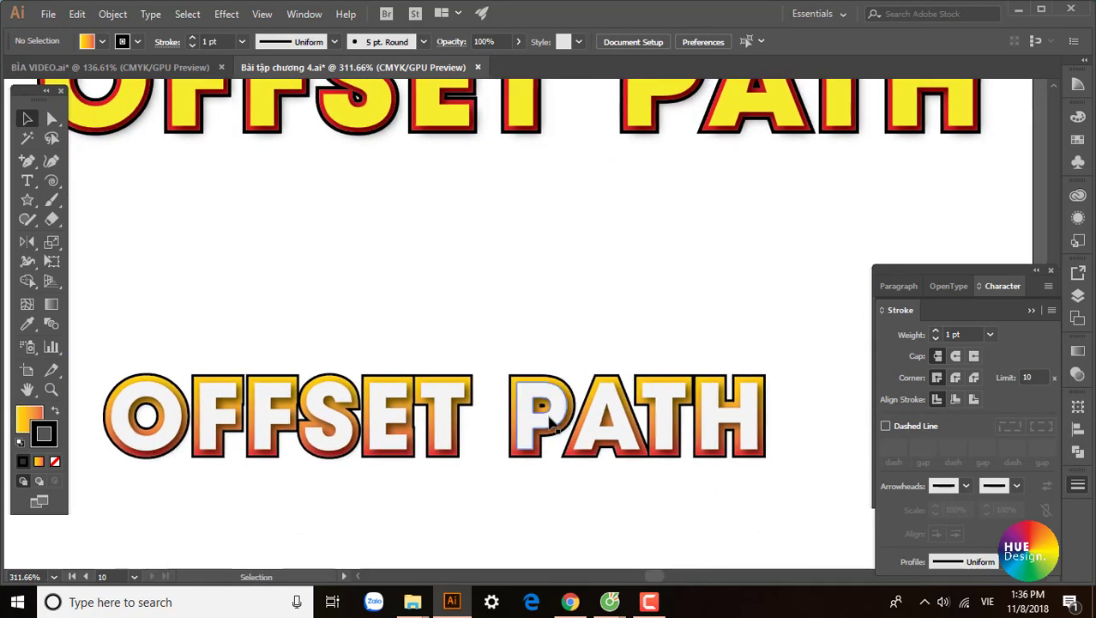
{"action": "double_click", "coordinate": [549, 416]}
Pan and zoom over to the black S, red S and green swirl.
{"action": "left_click", "coordinate": [549, 415]}
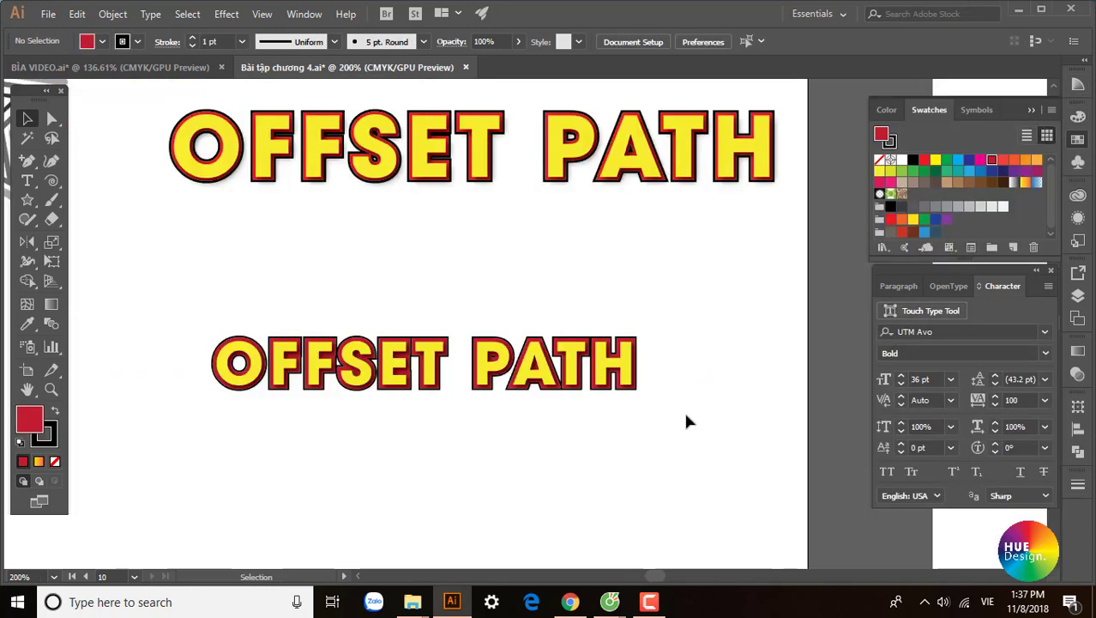
{"action": "left_click_drag", "start_coordinate": [637, 420], "coordinate": [625, 423]}
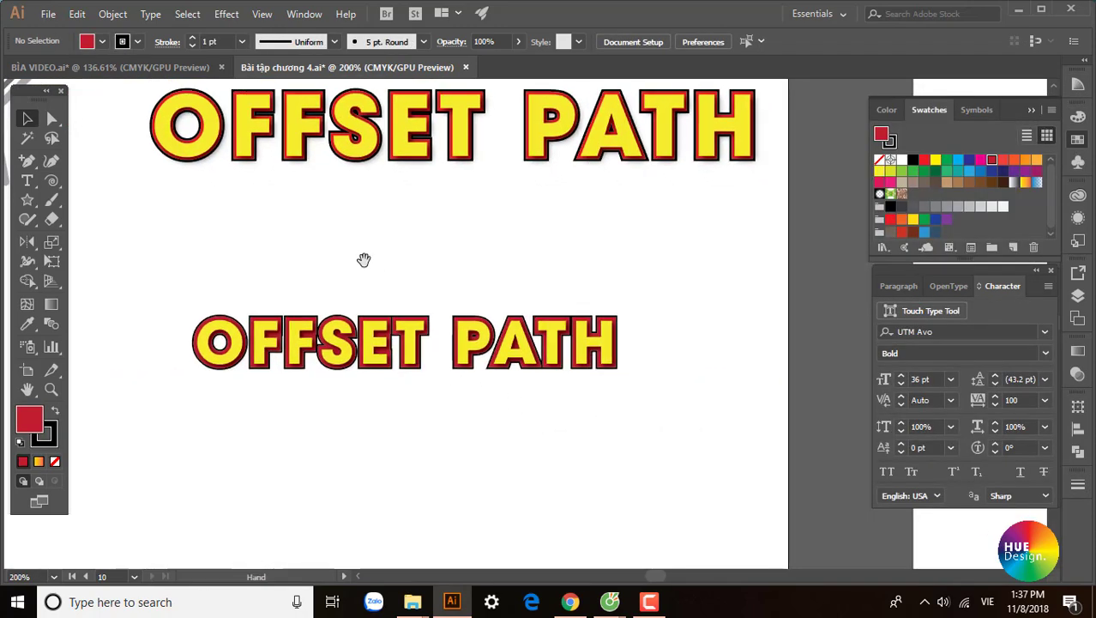
{"action": "scroll", "coordinate": [563, 442], "scroll_direction": "up", "scroll_amount": 2}
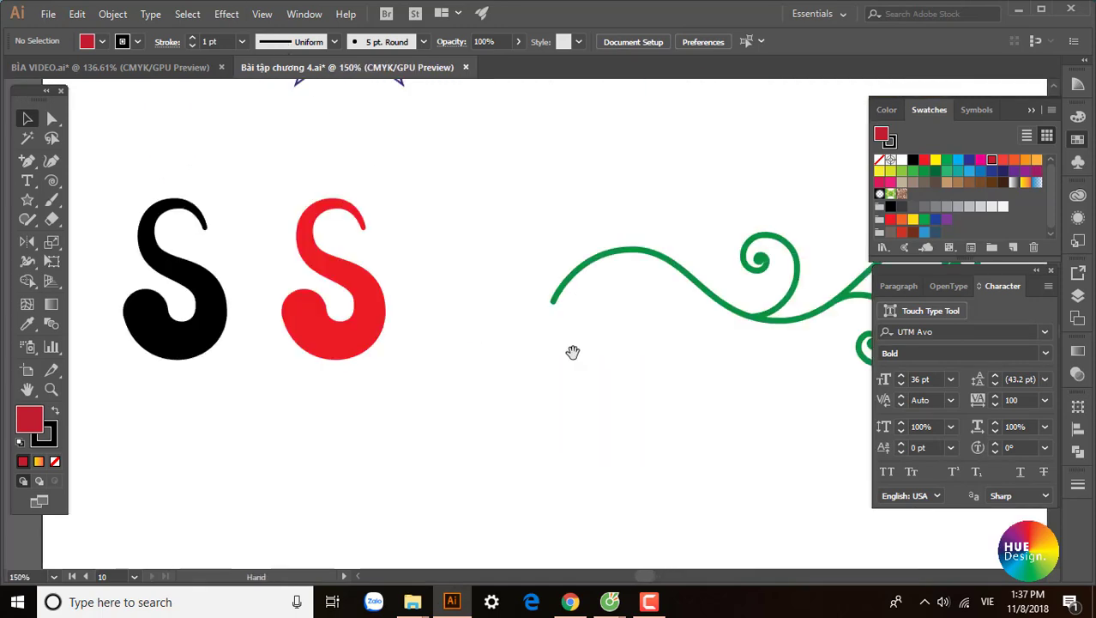
{"action": "left_click_drag", "start_coordinate": [570, 350], "coordinate": [532, 330]}
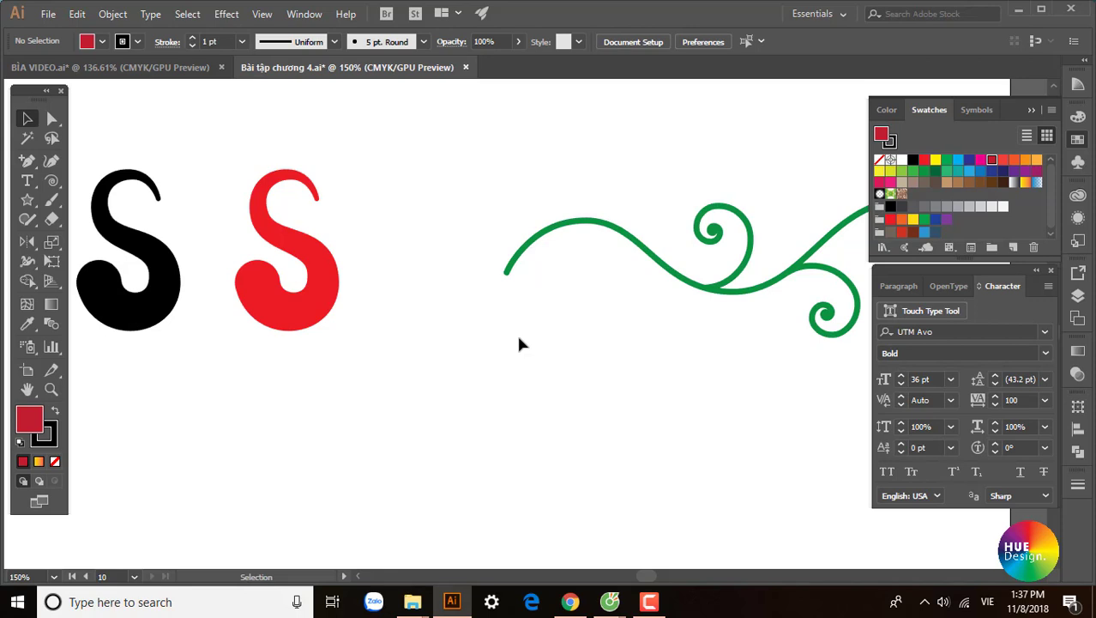
Select the green swirl and Alt-drag a copy below the original.
{"action": "left_click_drag", "start_coordinate": [581, 342], "coordinate": [553, 361]}
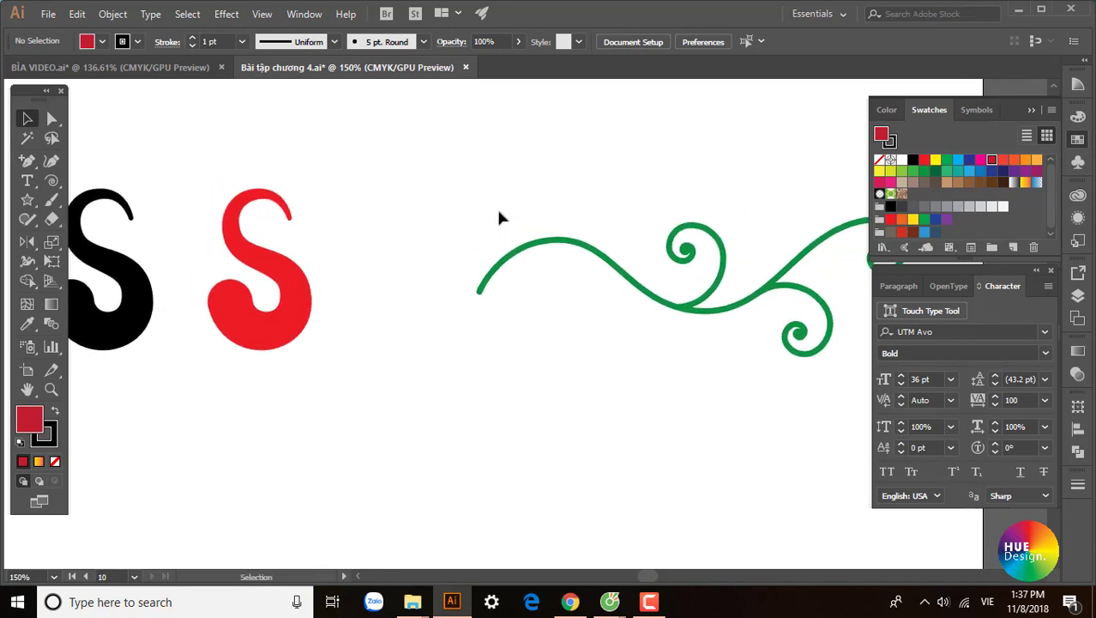
{"action": "left_click_drag", "start_coordinate": [543, 178], "coordinate": [776, 362]}
{"action": "left_click", "coordinate": [593, 368]}
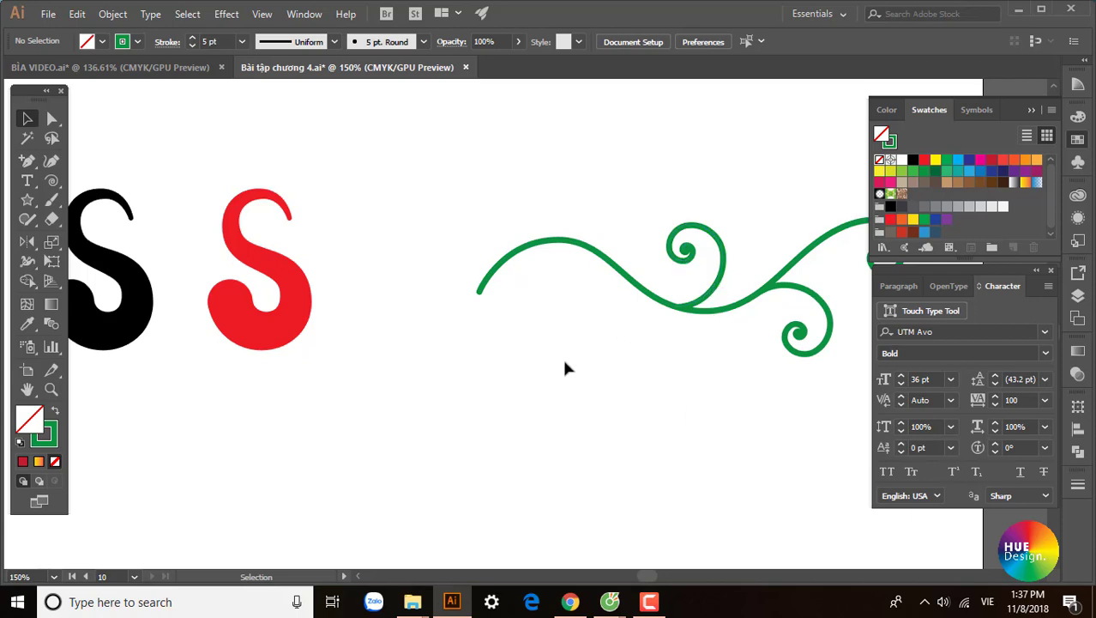
{"action": "left_click_drag", "start_coordinate": [549, 370], "coordinate": [523, 370]}
{"action": "left_click", "coordinate": [613, 310]}
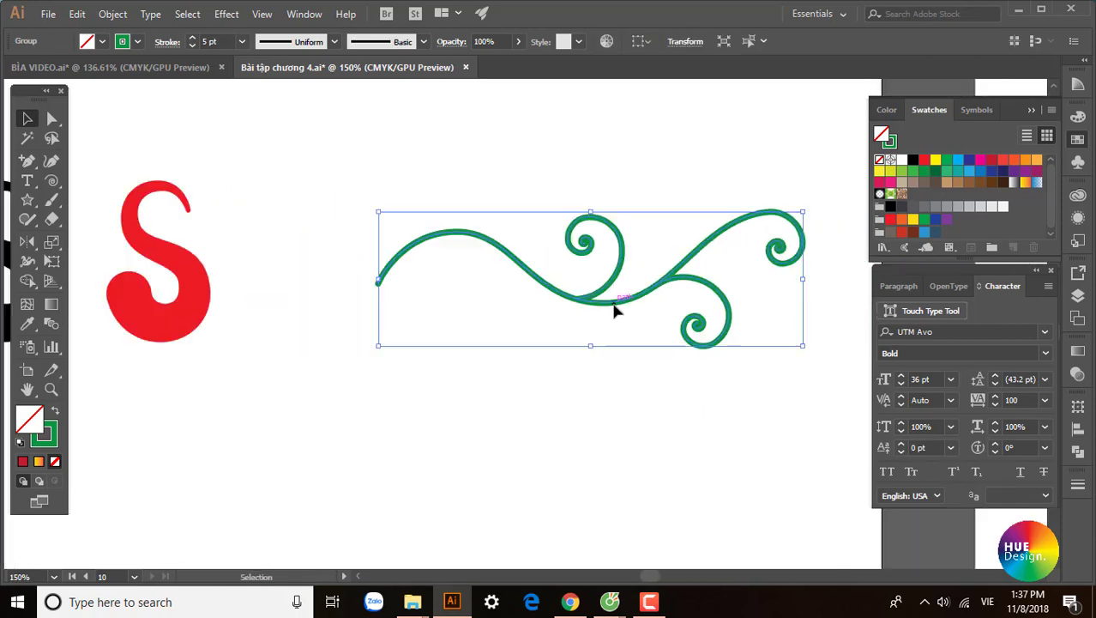
{"action": "left_click_drag", "start_coordinate": [613, 310], "coordinate": [605, 465]}
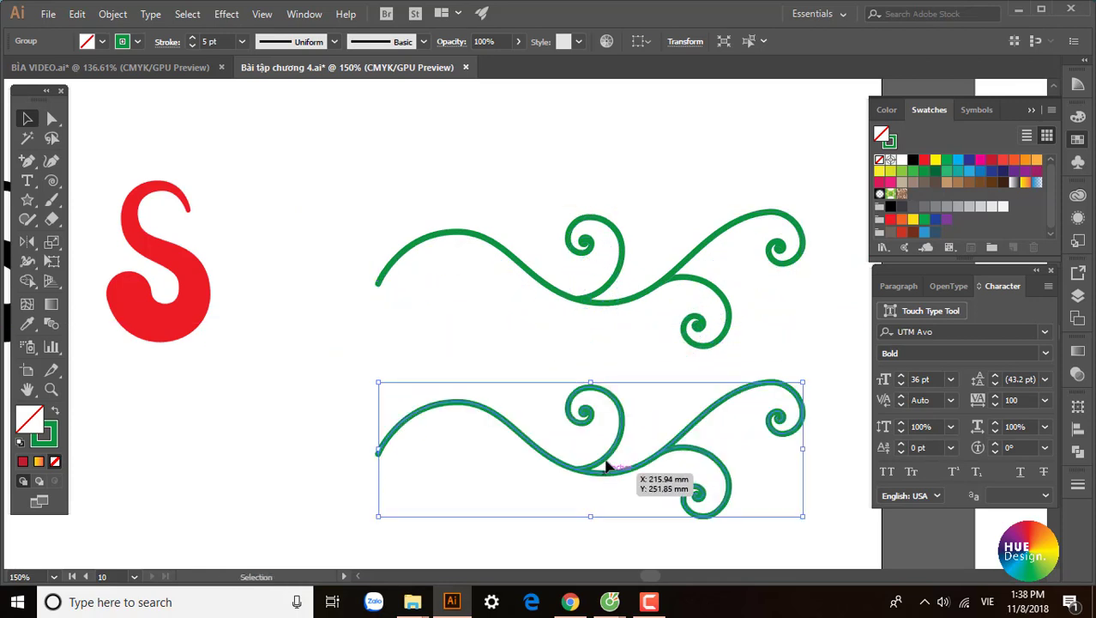
{"action": "left_click_drag", "start_coordinate": [646, 417], "coordinate": [617, 340]}
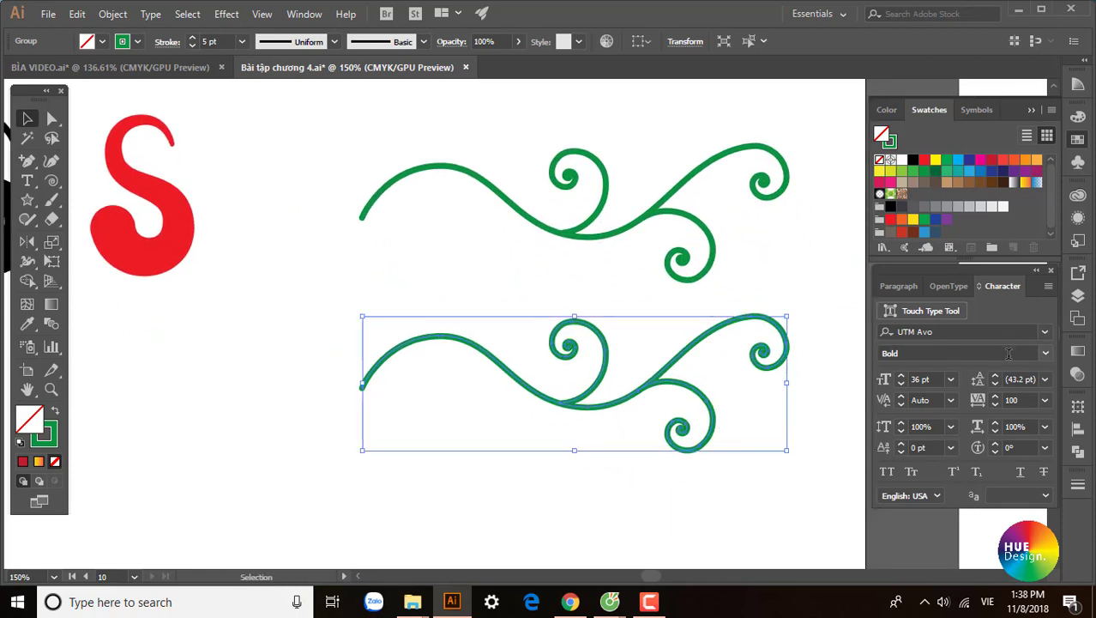
Set the copied swirl's stroke weight to 6 pt.
{"action": "left_click", "coordinate": [1078, 486]}
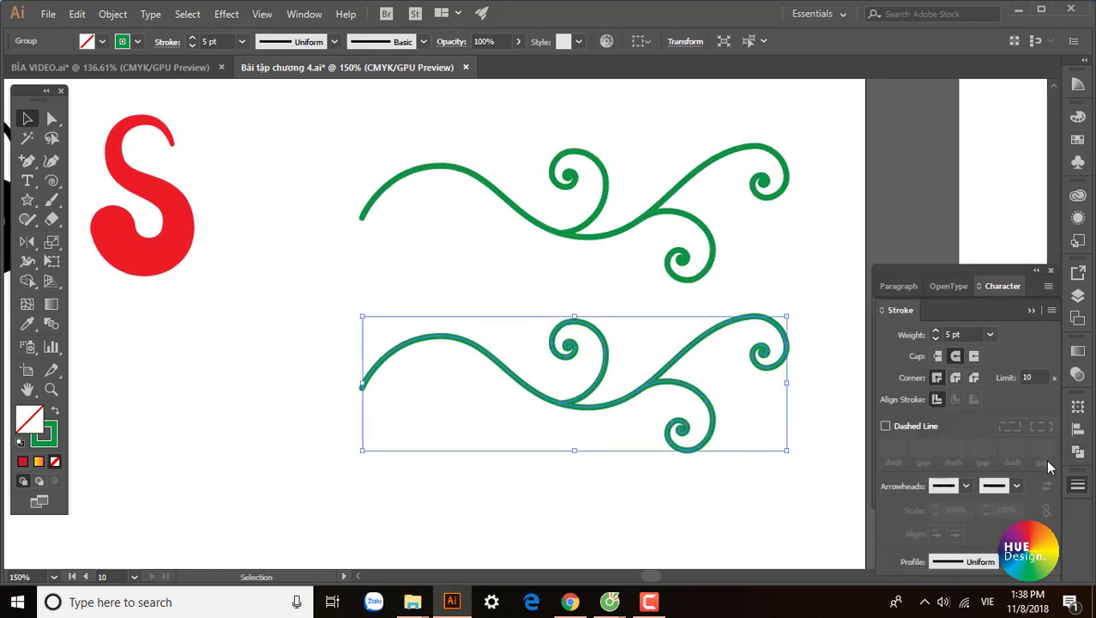
{"action": "left_click", "coordinate": [990, 336]}
{"action": "left_click", "coordinate": [1007, 97]}
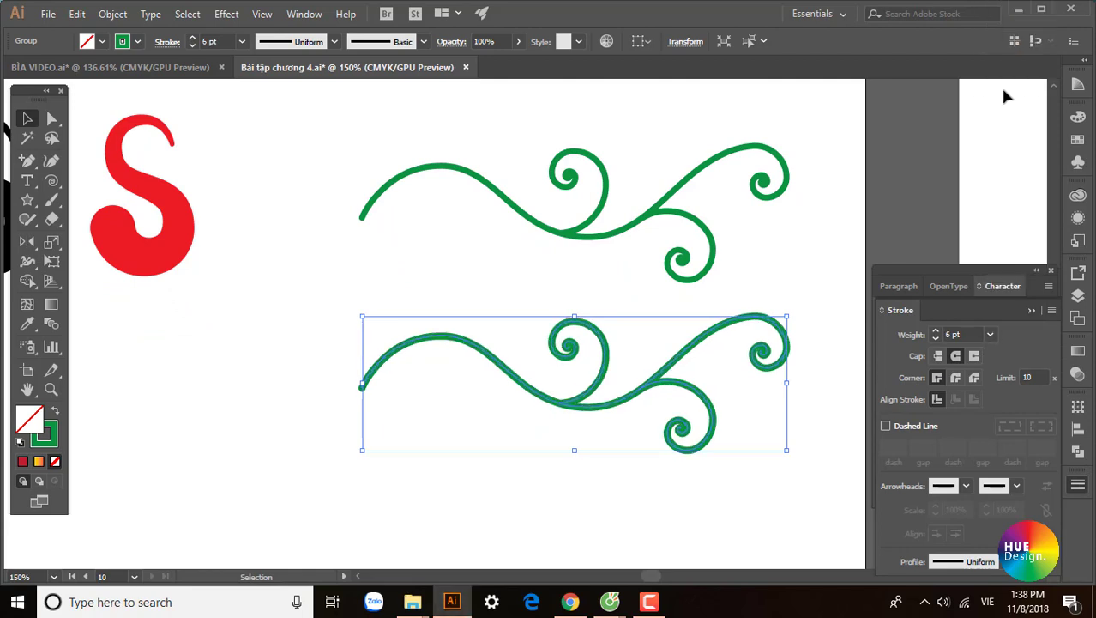
{"action": "scroll", "coordinate": [557, 330], "scroll_direction": "up", "scroll_amount": 3}
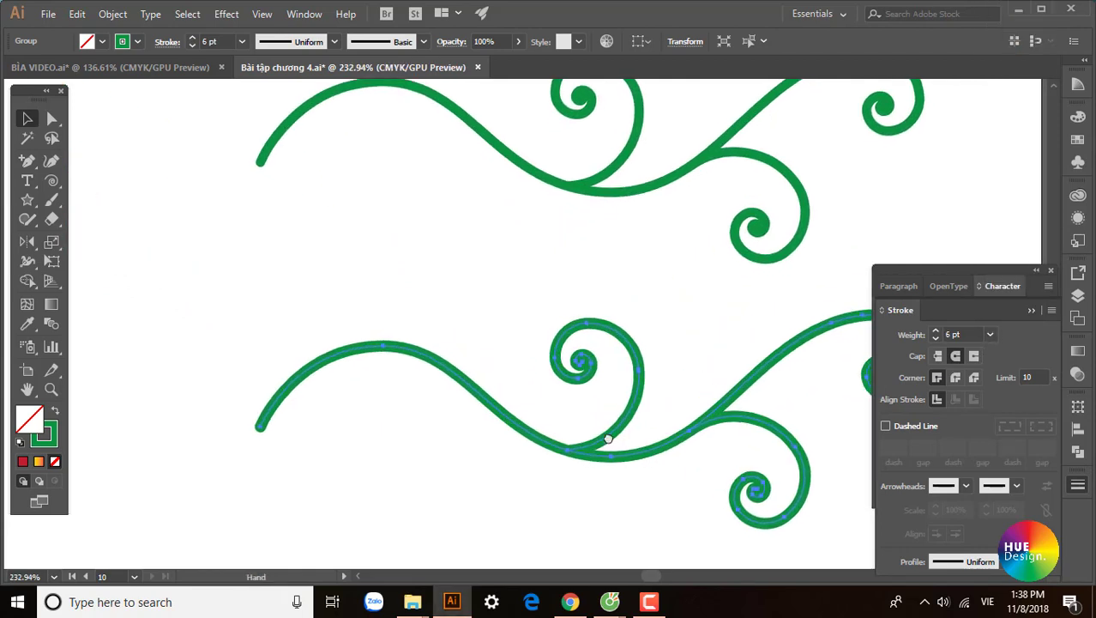
Apply Outline Stroke to the copied swirl, undoing and redoing it to compare.
{"action": "left_click", "coordinate": [112, 13]}
{"action": "mouse_move", "coordinate": [172, 357]}
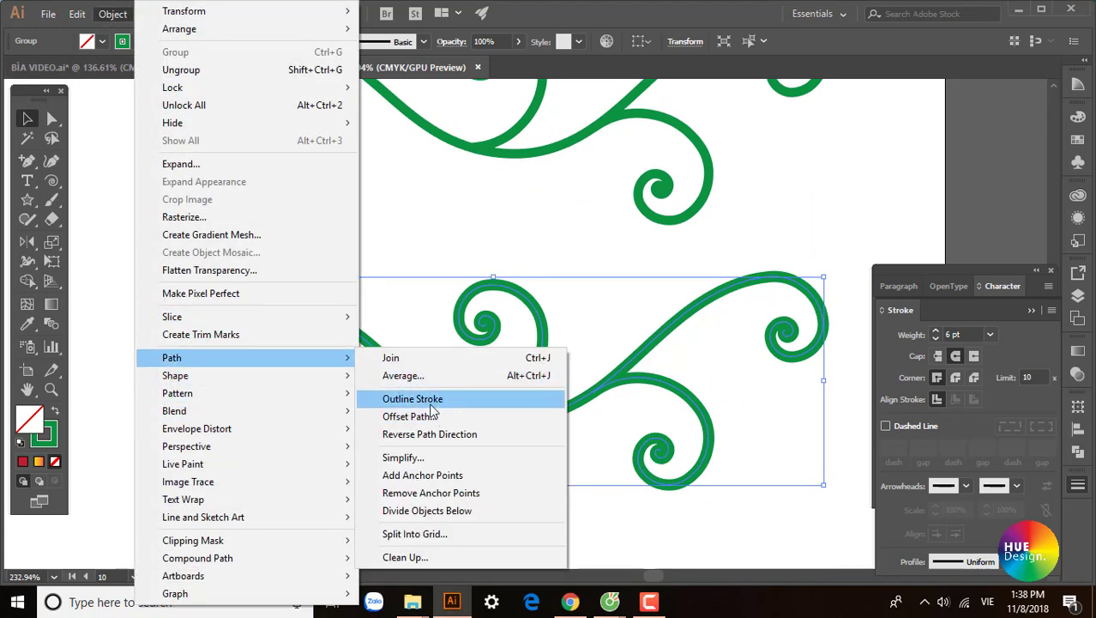
{"action": "left_click", "coordinate": [431, 405]}
{"action": "scroll", "coordinate": [519, 424], "scroll_direction": "up", "scroll_amount": 2}
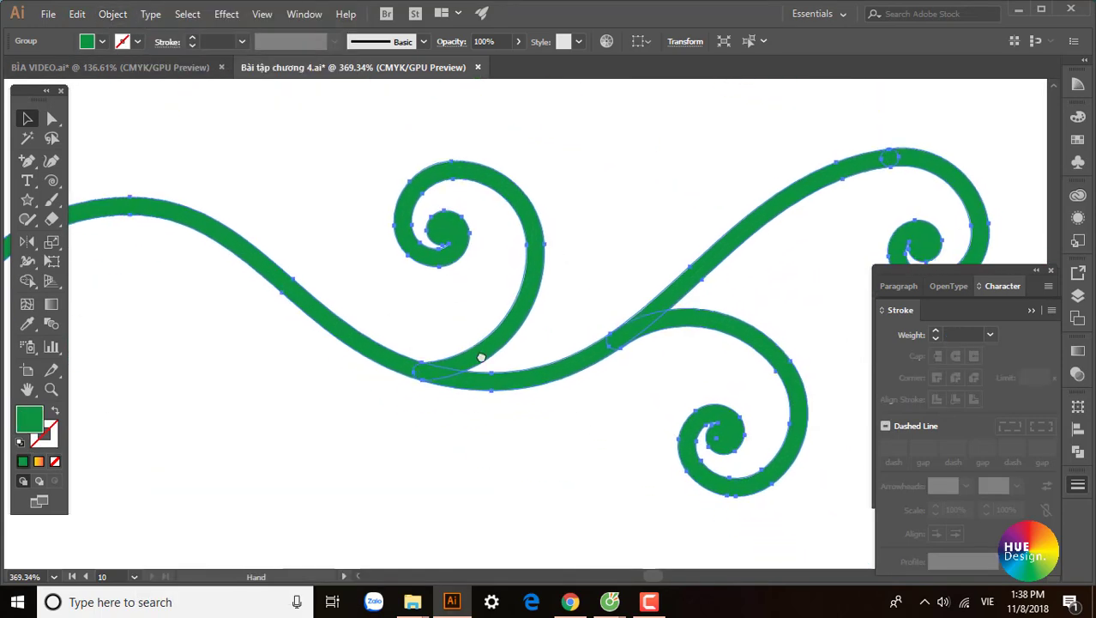
{"action": "scroll", "coordinate": [497, 441], "scroll_direction": "down", "scroll_amount": 5}
{"action": "scroll", "coordinate": [494, 239], "scroll_direction": "up", "scroll_amount": 1}
{"action": "key", "text": "ctrl+z"}
{"action": "scroll", "coordinate": [506, 340], "scroll_direction": "up", "scroll_amount": 3}
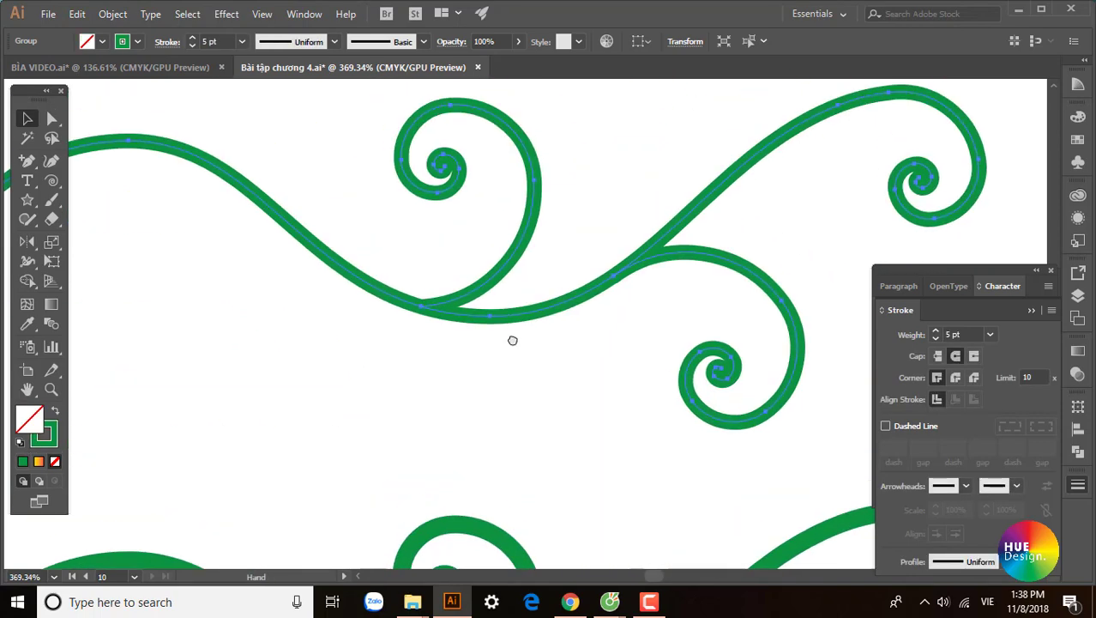
{"action": "left_click", "coordinate": [44, 434]}
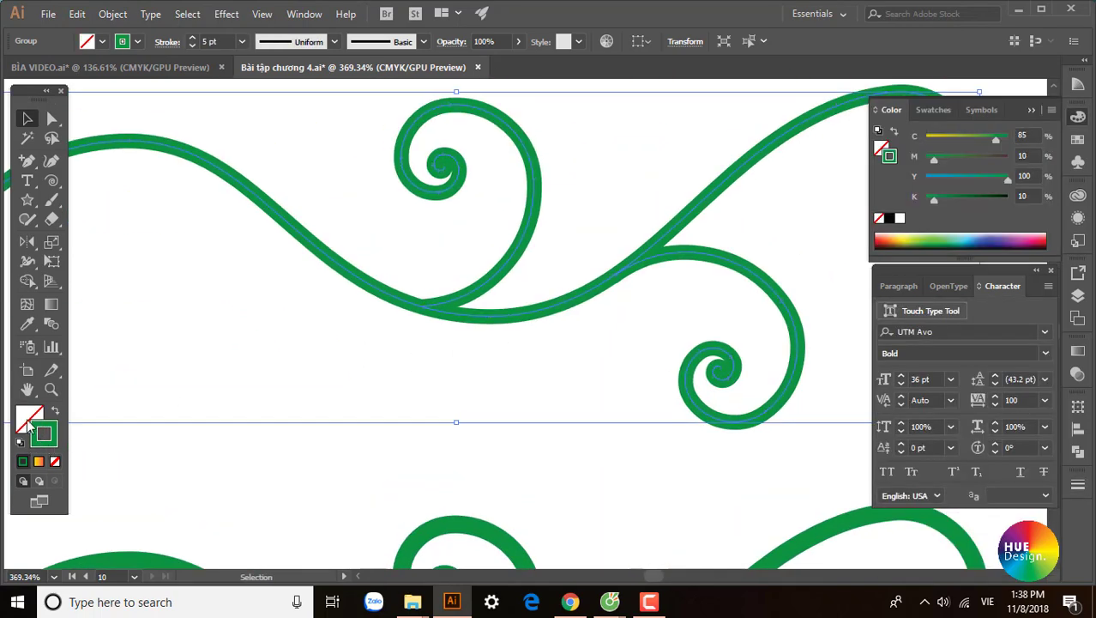
{"action": "left_click", "coordinate": [1078, 485]}
{"action": "key", "text": "ctrl+shift+z"}
{"action": "scroll", "coordinate": [688, 473], "scroll_direction": "up", "scroll_amount": 3}
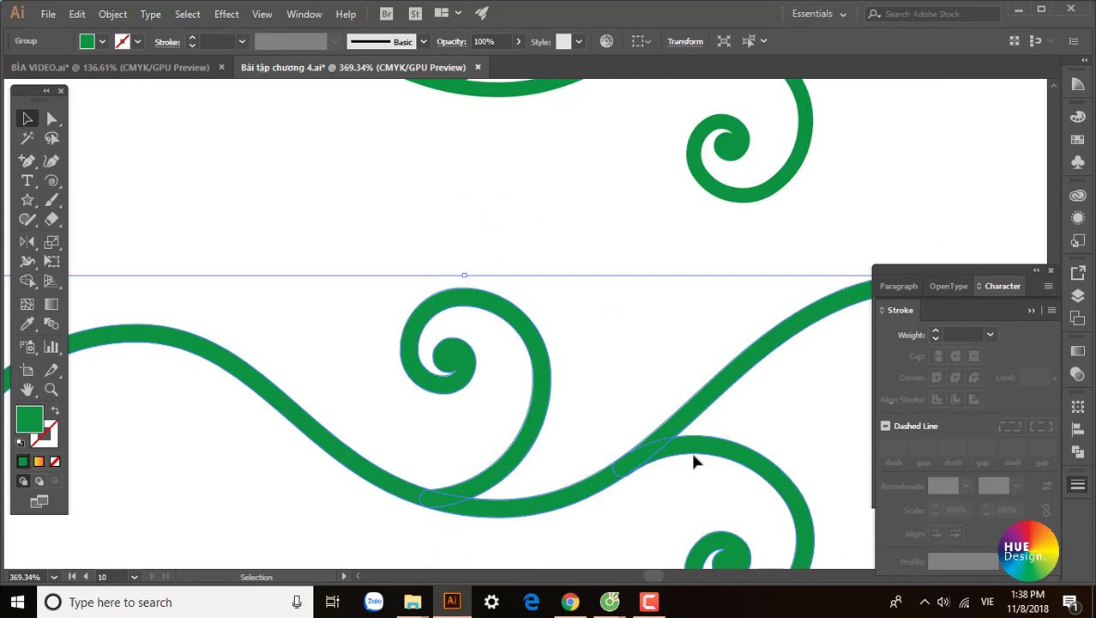
{"action": "scroll", "coordinate": [118, 460], "scroll_direction": "down", "scroll_amount": 2}
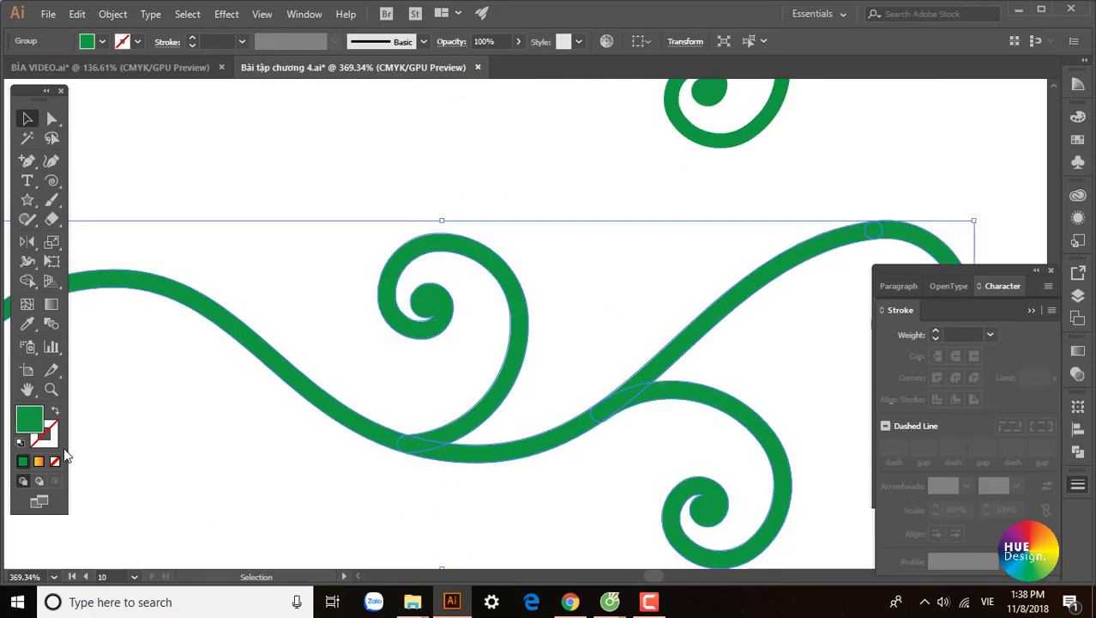
{"action": "left_click", "coordinate": [34, 424]}
Zoom and pan to inspect the outlined lower swirl beside the original.
{"action": "mouse_move", "coordinate": [607, 476]}
{"action": "left_mouse_down"}
{"action": "mouse_move", "coordinate": [569, 470]}
{"action": "mouse_move", "coordinate": [556, 372]}
{"action": "left_mouse_up"}
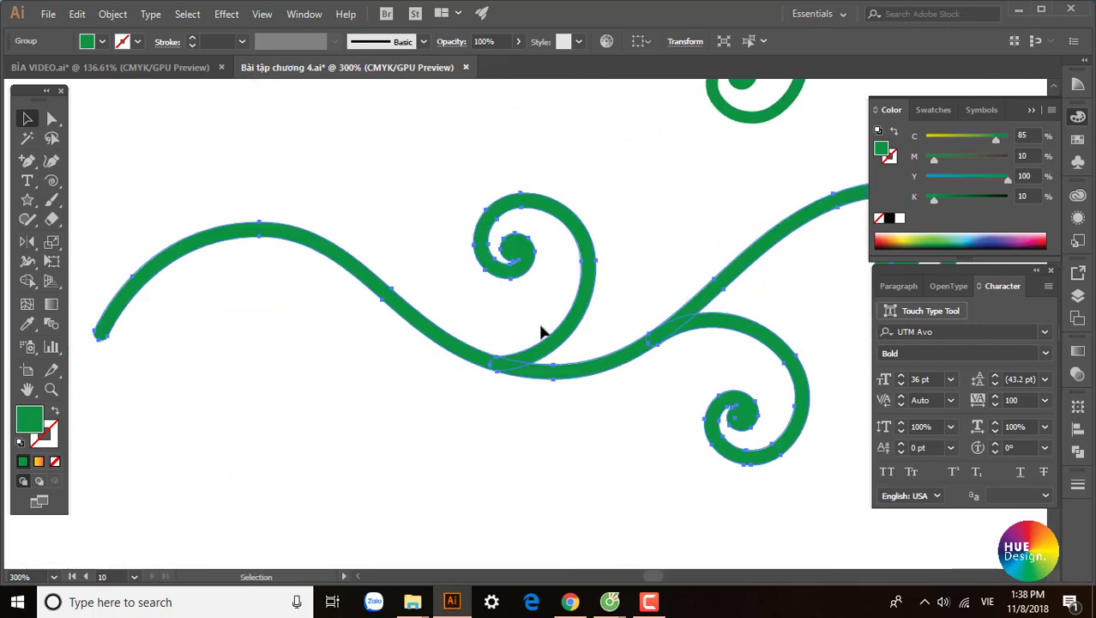
{"action": "left_click_drag", "start_coordinate": [612, 308], "coordinate": [446, 464]}
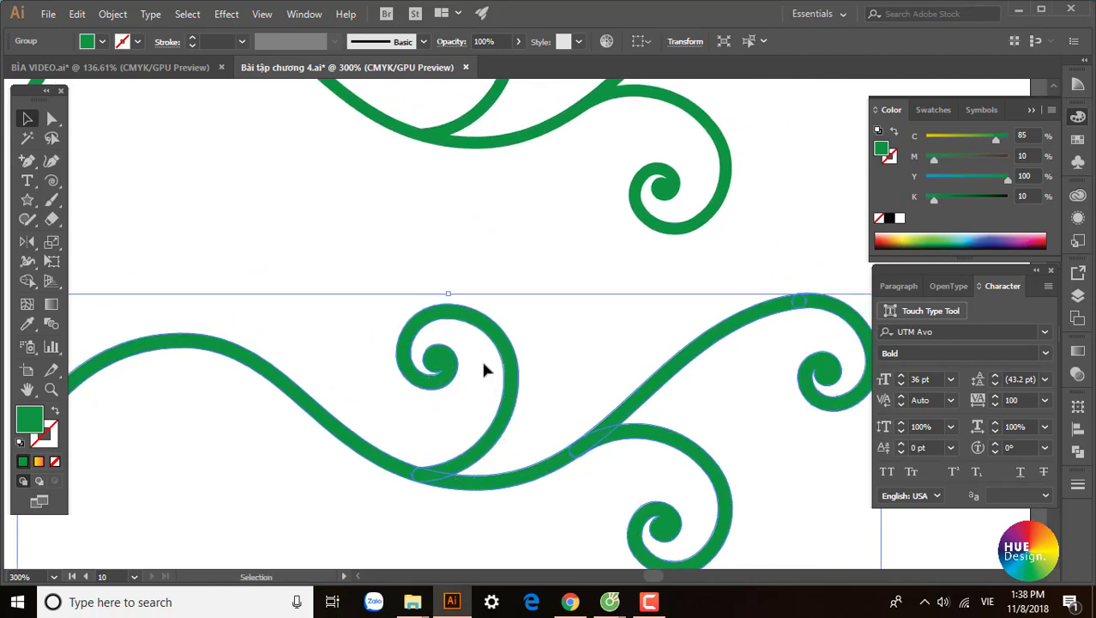
{"action": "scroll", "coordinate": [483, 369], "scroll_direction": "down", "scroll_amount": 2}
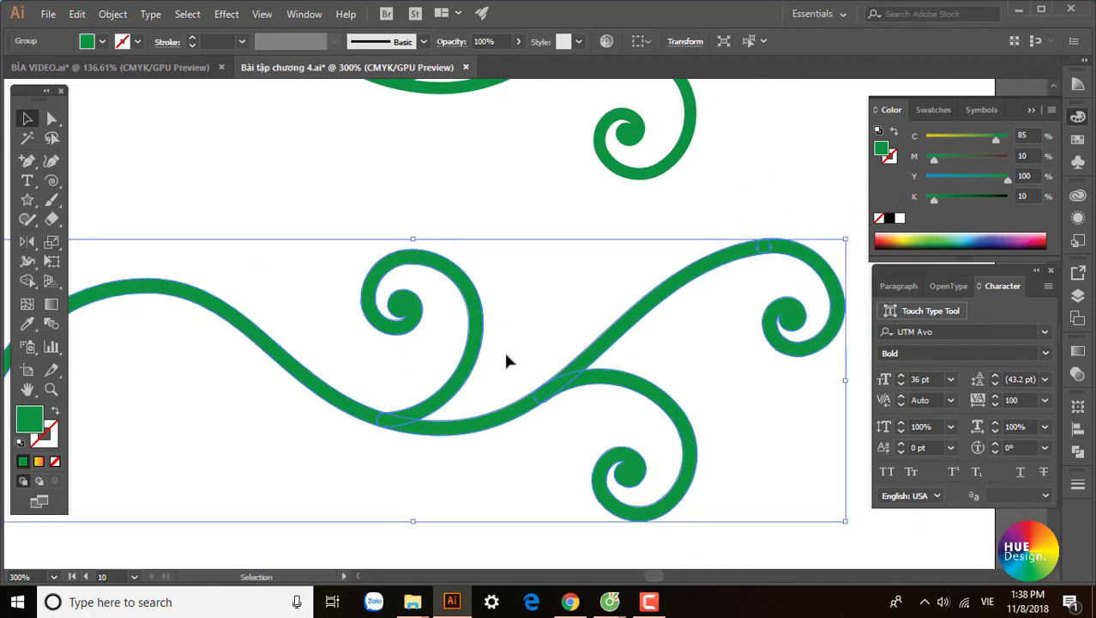
{"action": "left_click", "coordinate": [506, 360]}
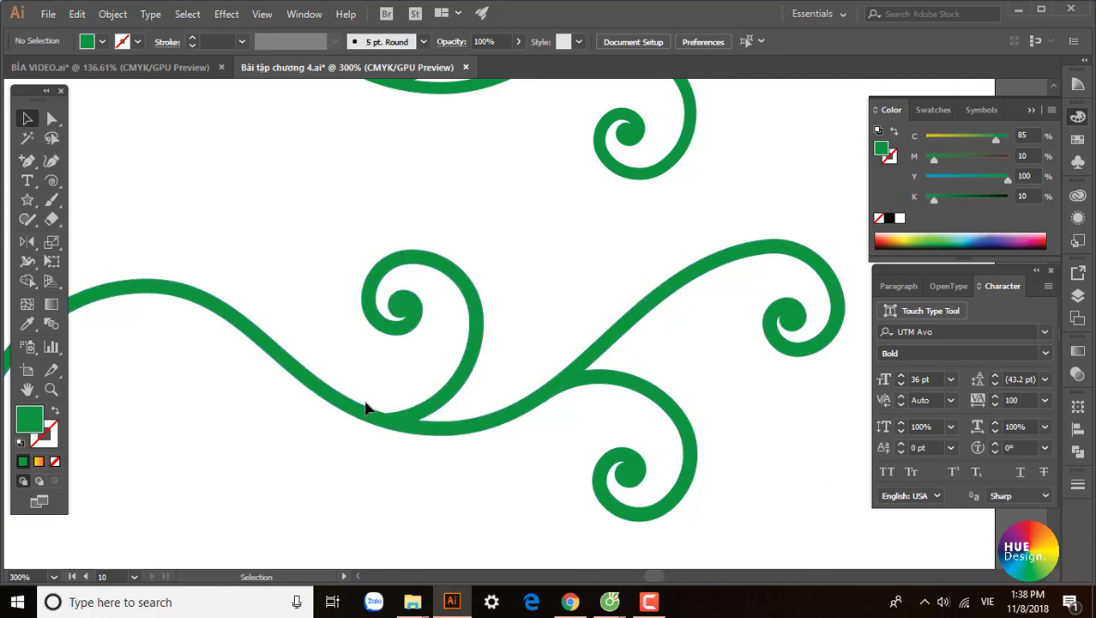
{"action": "scroll", "coordinate": [630, 348], "scroll_direction": "down", "scroll_amount": 2}
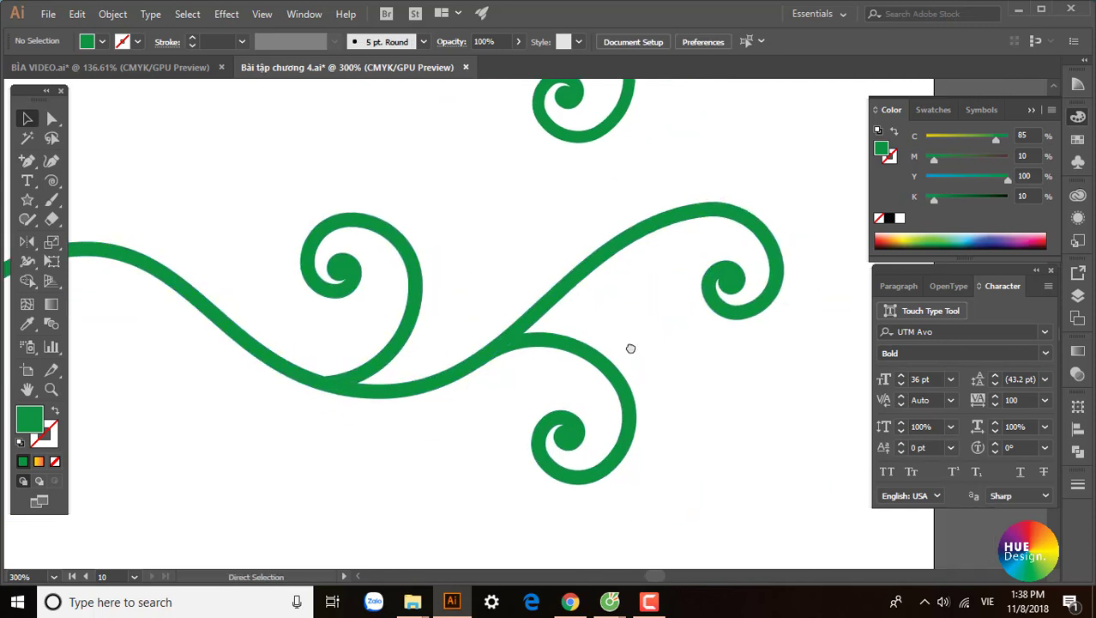
{"action": "key", "text": "ctrl+minus"}
{"action": "mouse_move", "coordinate": [513, 280]}
{"action": "left_mouse_down"}
{"action": "mouse_move", "coordinate": [555, 357]}
{"action": "mouse_move", "coordinate": [531, 322]}
{"action": "left_mouse_up"}
{"action": "left_click", "coordinate": [628, 416]}
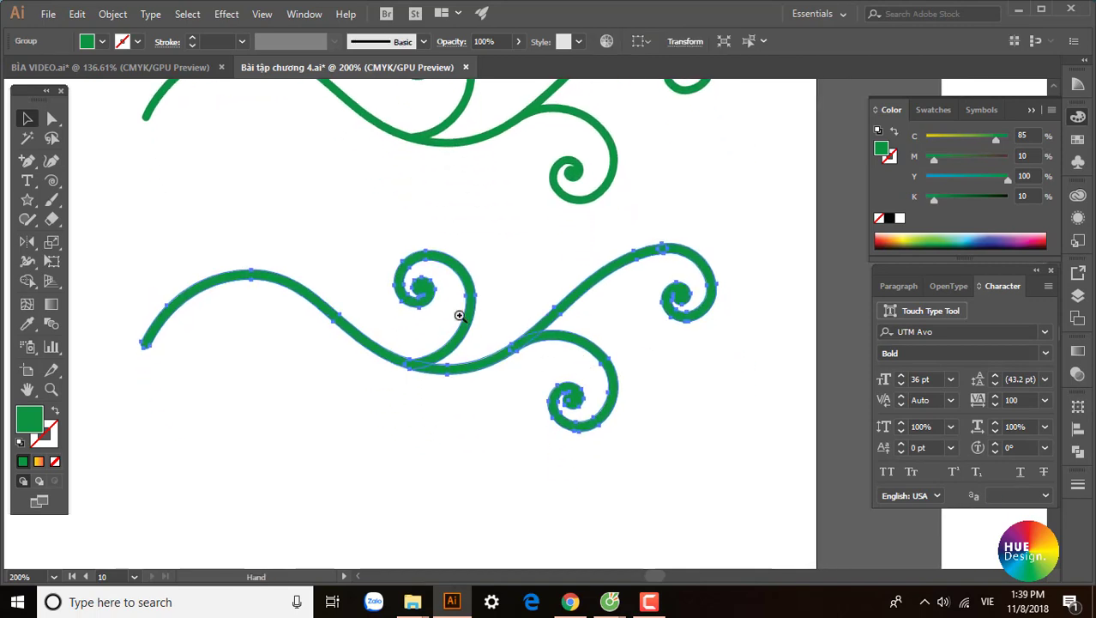
{"action": "mouse_move", "coordinate": [457, 311]}
{"action": "left_mouse_down"}
{"action": "mouse_move", "coordinate": [589, 418]}
{"action": "mouse_move", "coordinate": [628, 441]}
{"action": "mouse_move", "coordinate": [551, 383]}
{"action": "mouse_move", "coordinate": [688, 466]}
{"action": "mouse_move", "coordinate": [457, 313]}
{"action": "left_mouse_up"}
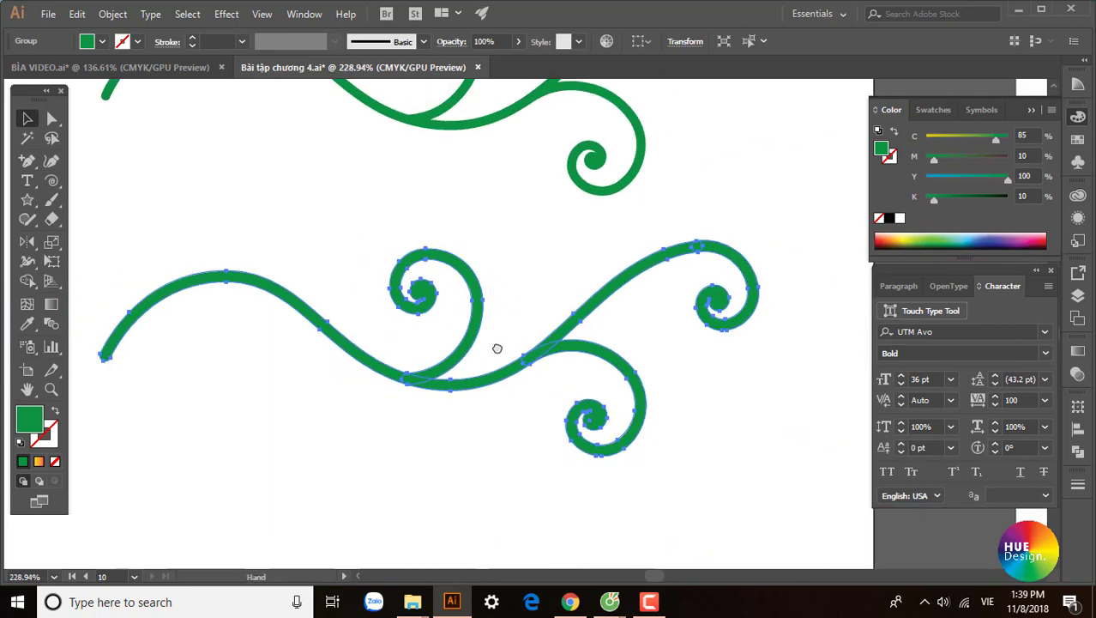
{"action": "left_click_drag", "start_coordinate": [496, 347], "coordinate": [521, 350]}
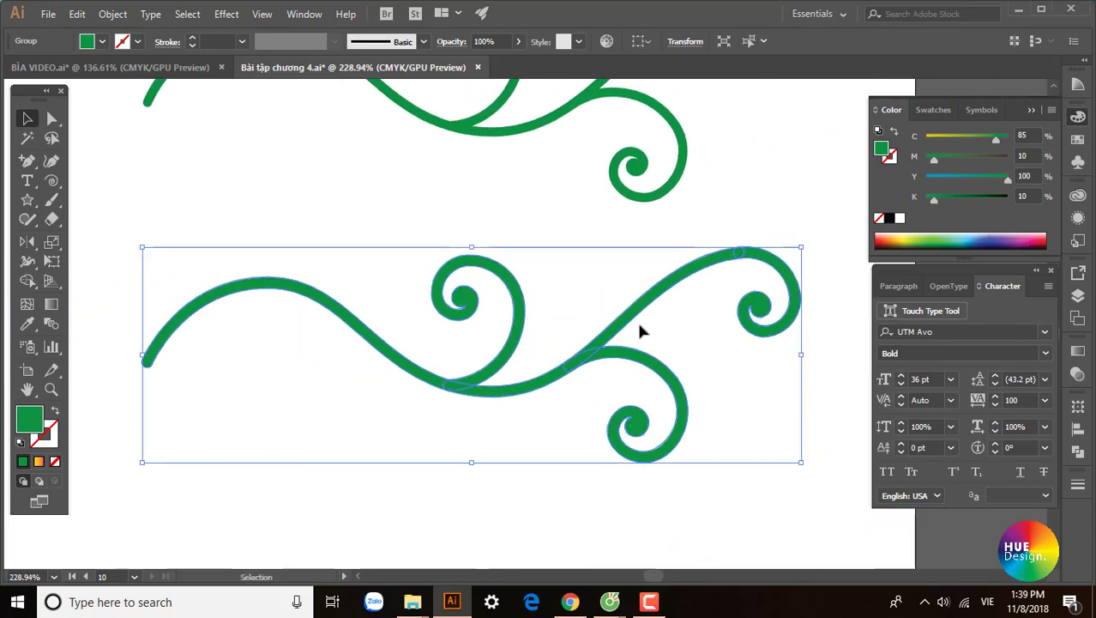
Close the Path commands unused and bring the black and red S letters into view.
{"action": "left_click", "coordinate": [112, 14]}
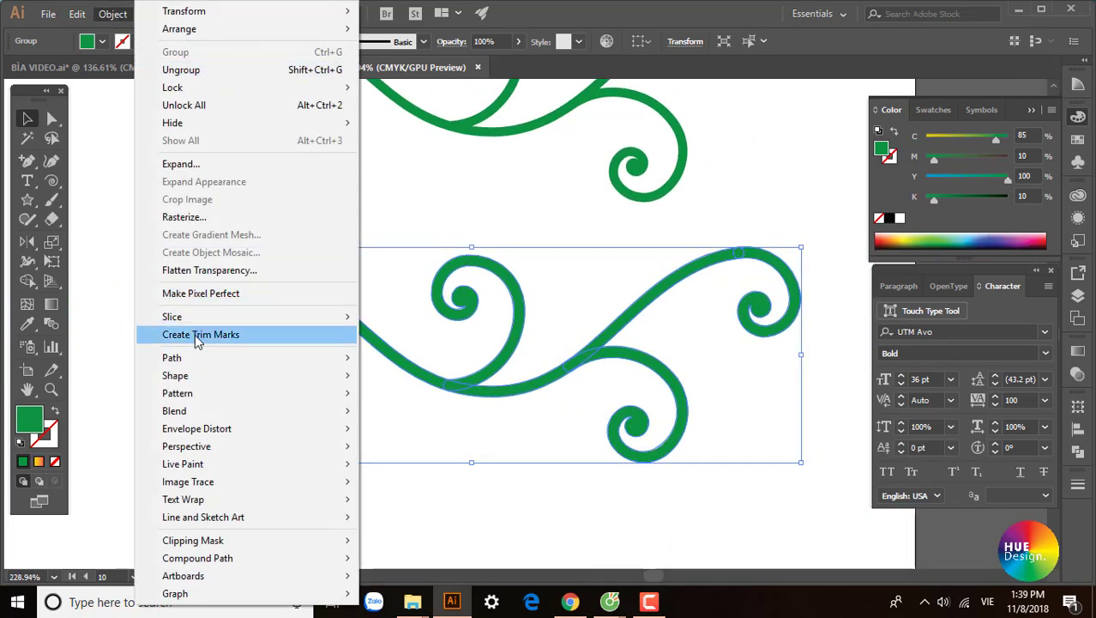
{"action": "mouse_move", "coordinate": [172, 358]}
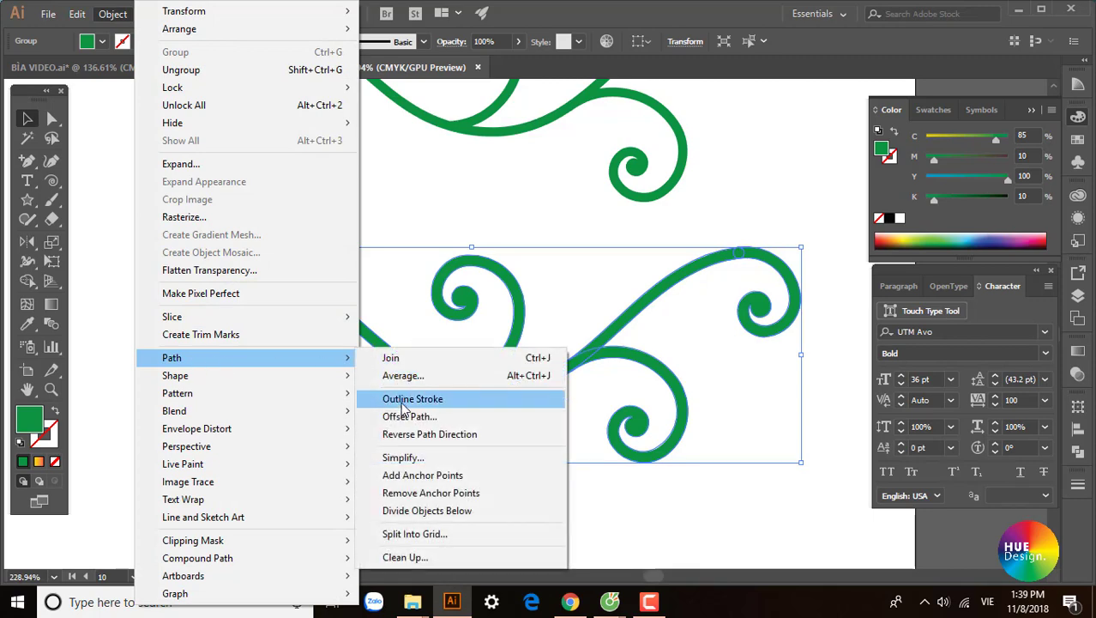
{"action": "left_click", "coordinate": [396, 306]}
{"action": "mouse_move", "coordinate": [338, 416]}
{"action": "left_mouse_down"}
{"action": "mouse_move", "coordinate": [415, 426]}
{"action": "mouse_move", "coordinate": [333, 447]}
{"action": "left_mouse_up"}
{"action": "key", "text": "ctrl+minus"}
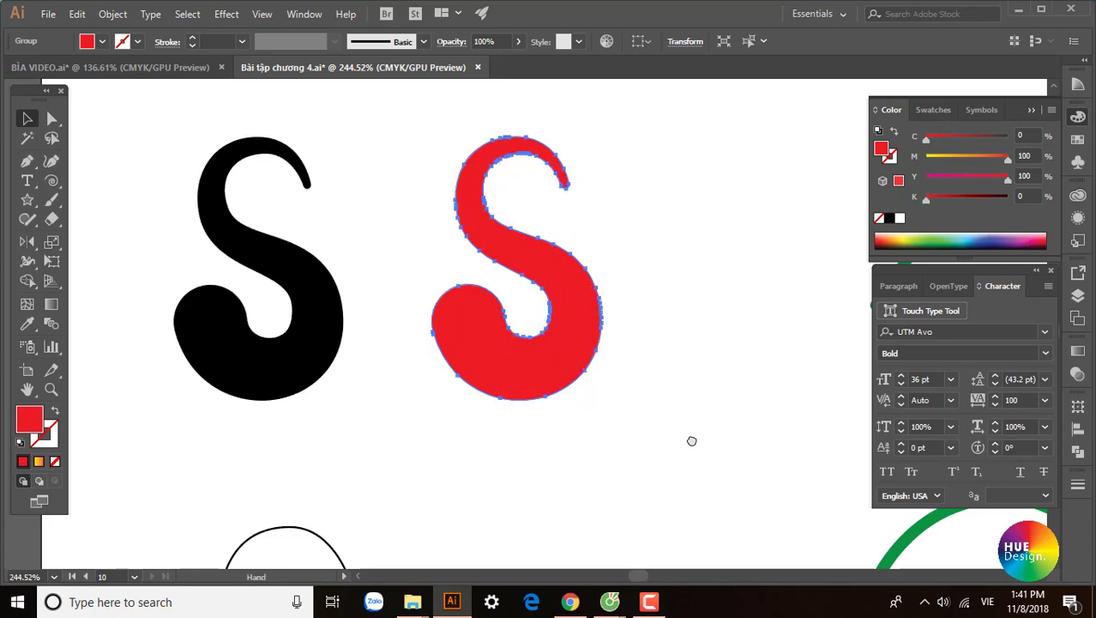
Select the whole thin S path after briefly trying its left anchor point.
{"action": "mouse_move", "coordinate": [692, 440]}
{"action": "left_mouse_down"}
{"action": "mouse_move", "coordinate": [616, 327]}
{"action": "mouse_move", "coordinate": [651, 191]}
{"action": "left_mouse_up"}
{"action": "left_click_drag", "start_coordinate": [491, 385], "coordinate": [253, 193]}
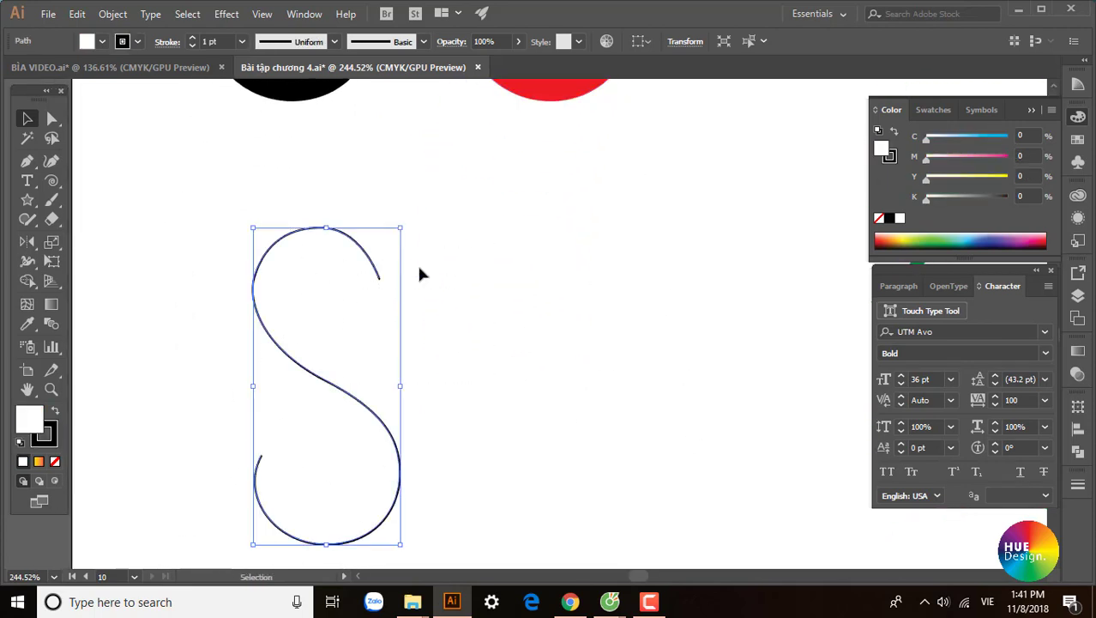
{"action": "key", "text": "space"}
{"action": "left_click_drag", "start_coordinate": [503, 419], "coordinate": [489, 405]}
{"action": "left_click", "coordinate": [294, 293]}
{"action": "key", "text": "a"}
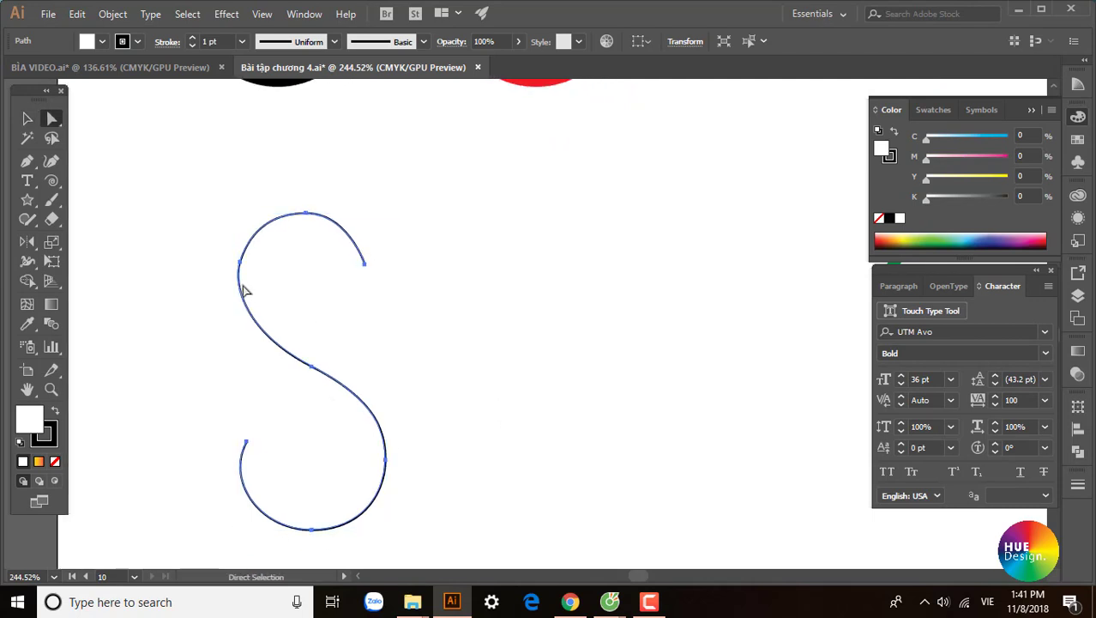
{"action": "left_click_drag", "start_coordinate": [212, 256], "coordinate": [259, 288]}
{"action": "scroll", "coordinate": [386, 361], "scroll_direction": "down", "scroll_amount": 1}
{"action": "left_click", "coordinate": [517, 436]}
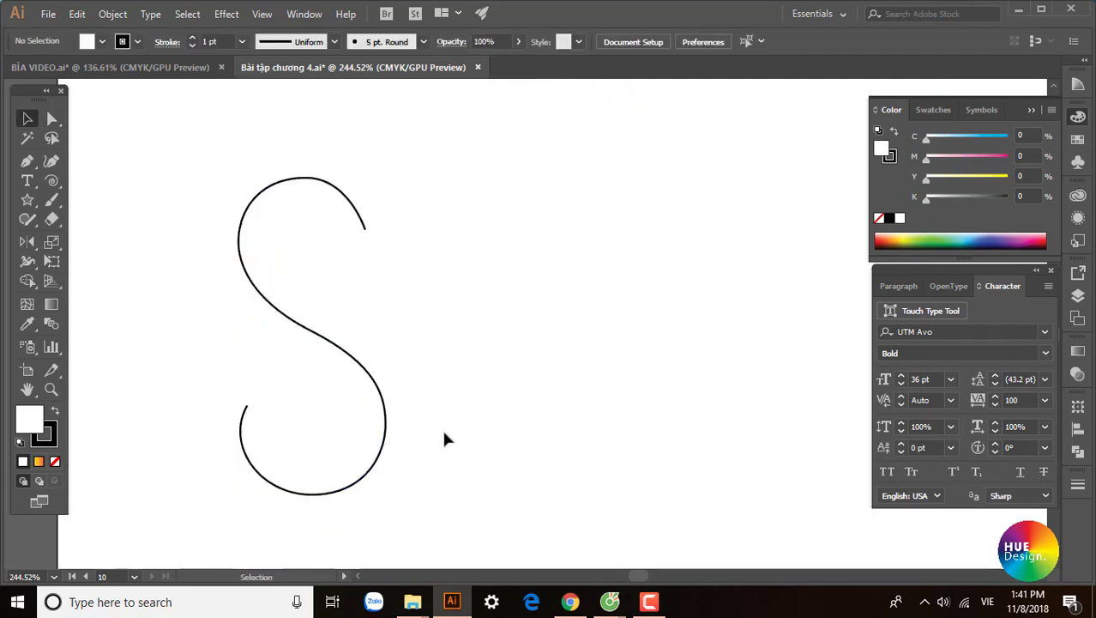
{"action": "key", "text": "v"}
{"action": "left_click_drag", "start_coordinate": [442, 429], "coordinate": [336, 343]}
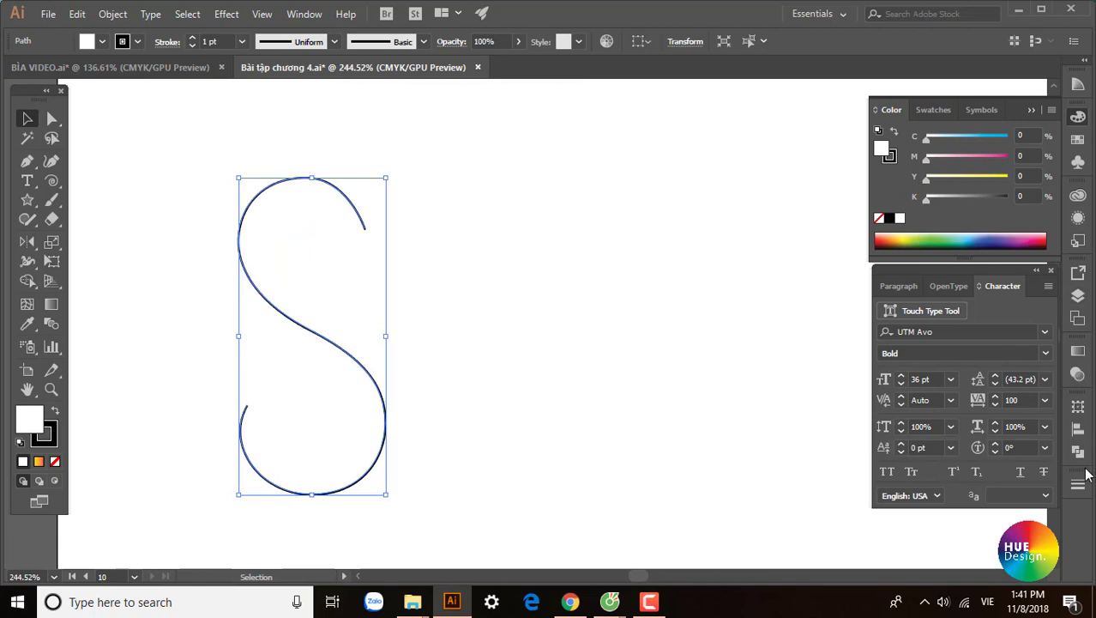
Set the S stroke weight to 6 pt, then raise it to 10 pt.
{"action": "left_click", "coordinate": [1078, 483]}
{"action": "left_click", "coordinate": [990, 334]}
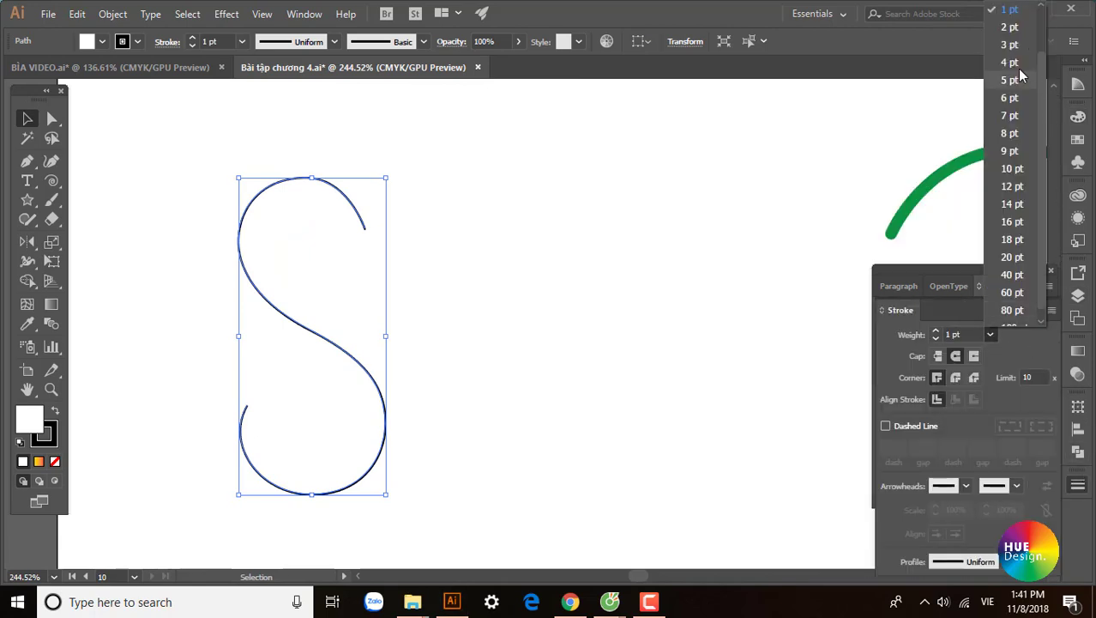
{"action": "left_click", "coordinate": [1013, 99]}
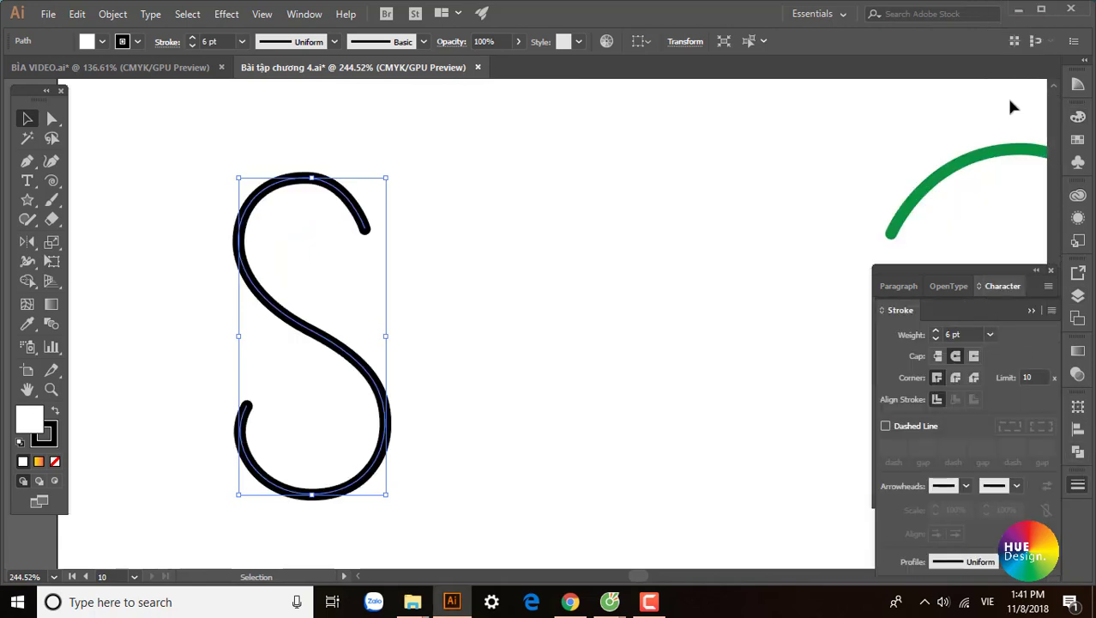
{"action": "left_click", "coordinate": [990, 335]}
{"action": "left_click", "coordinate": [1010, 164]}
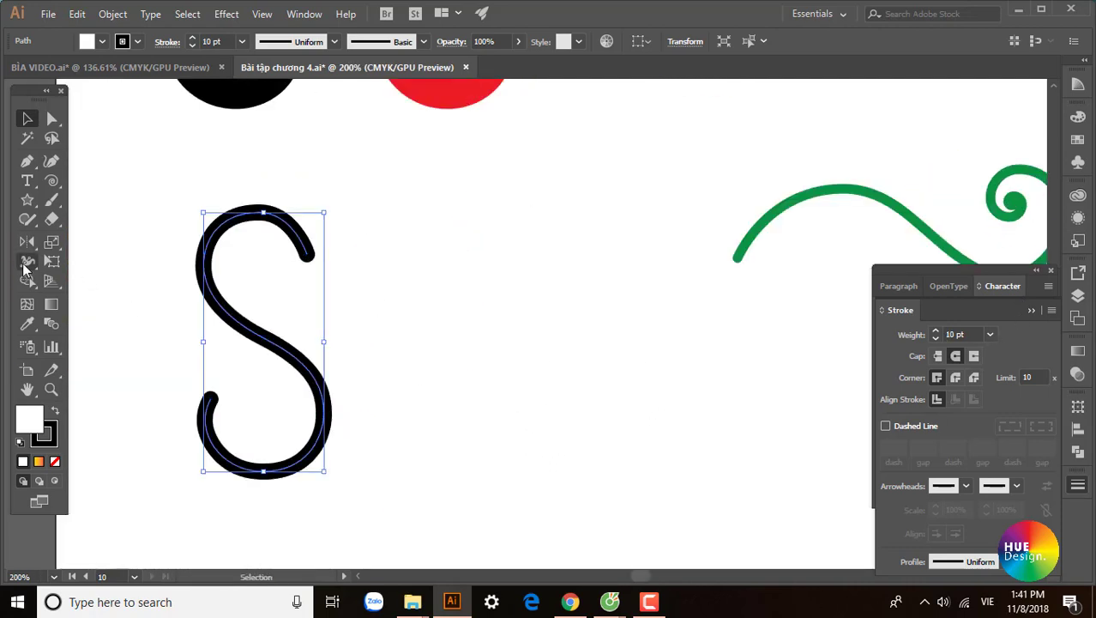
Use the Width Tool to swell the S stroke and taper its top end to a point.
{"action": "left_click", "coordinate": [28, 266]}
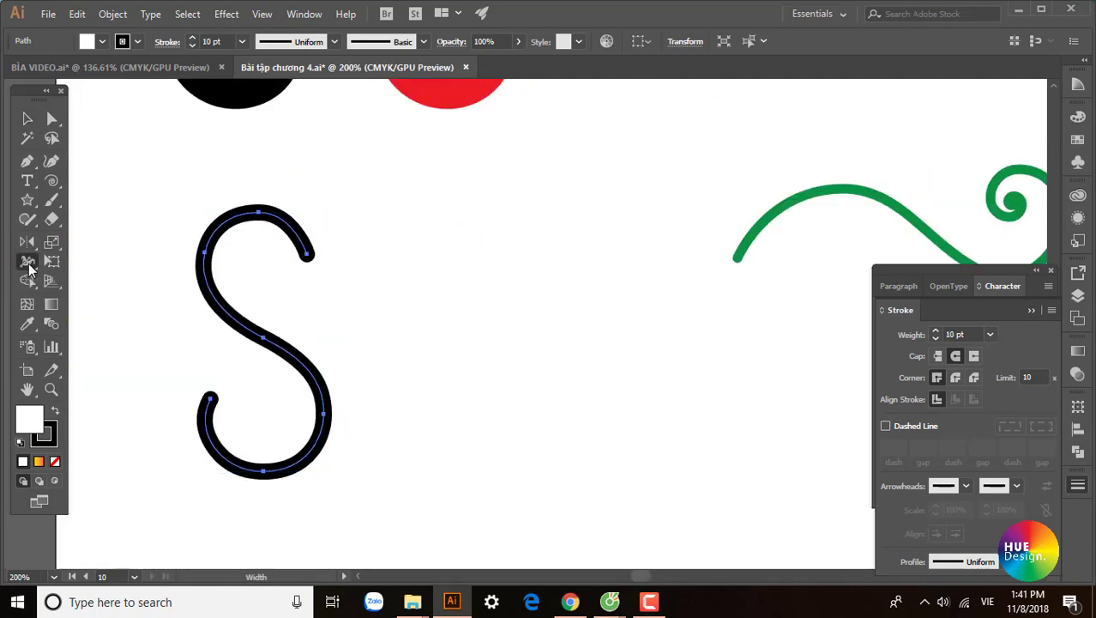
{"action": "left_click_drag", "start_coordinate": [213, 399], "coordinate": [245, 410]}
{"action": "scroll", "coordinate": [309, 283], "scroll_direction": "up", "scroll_amount": 3}
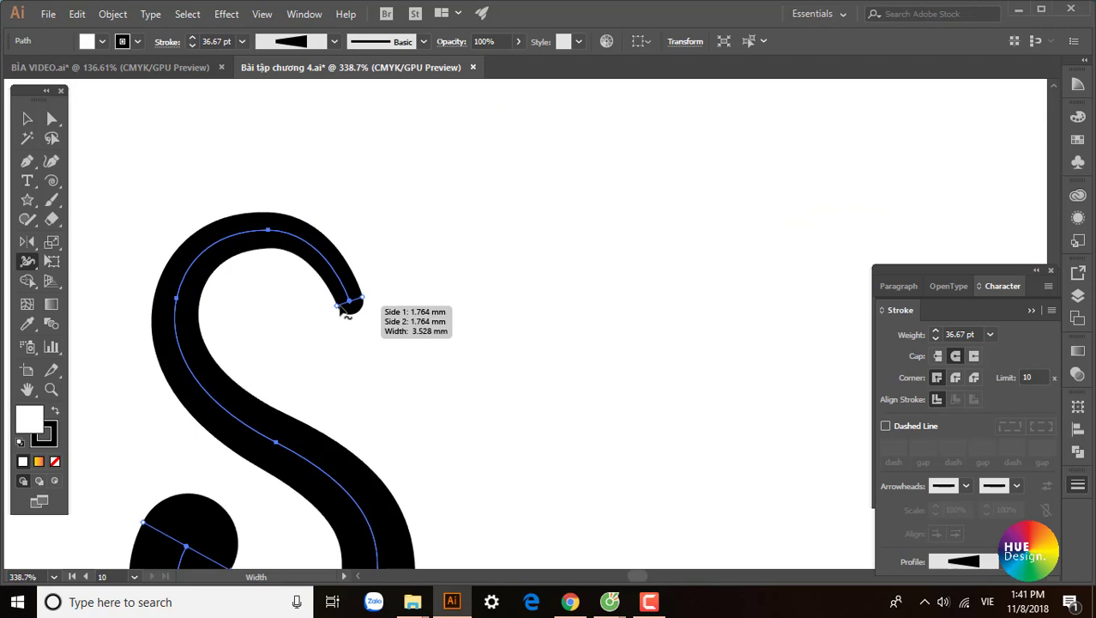
{"action": "left_click_drag", "start_coordinate": [349, 313], "coordinate": [348, 303]}
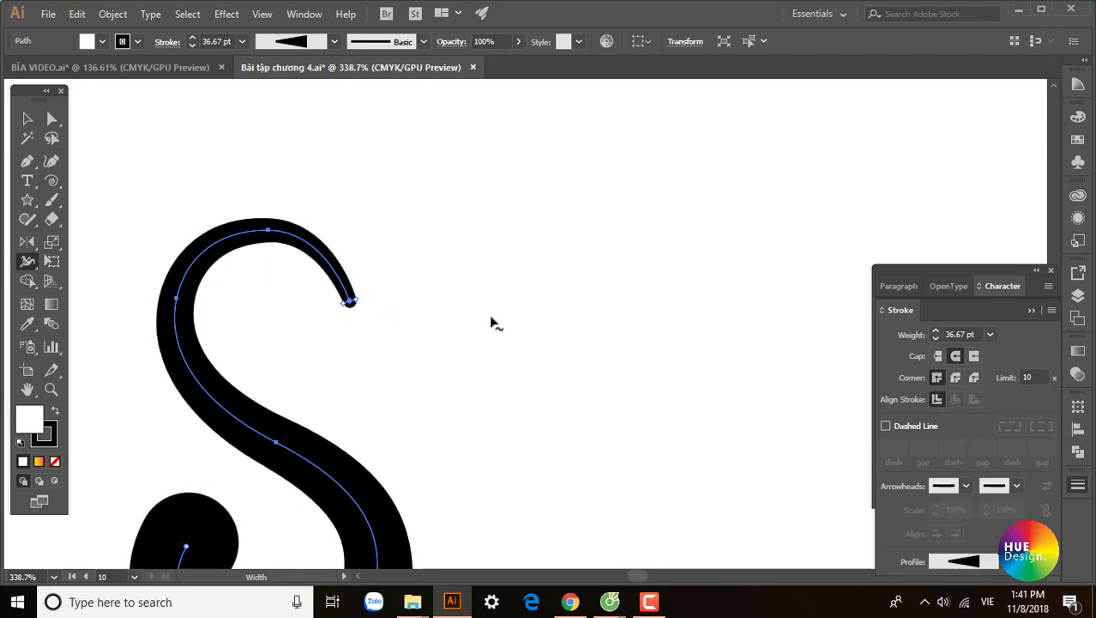
{"action": "scroll", "coordinate": [493, 323], "scroll_direction": "down", "scroll_amount": 3}
{"action": "key", "text": "v"}
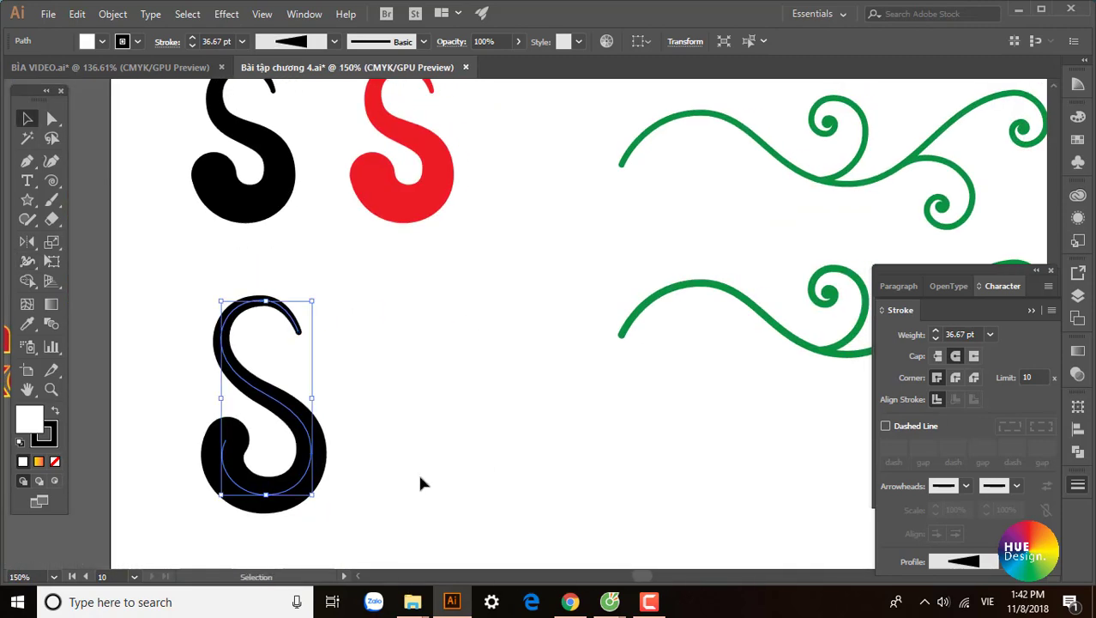
Copy the tapered S to the right and apply Outline Stroke to the copy.
{"action": "left_click_drag", "start_coordinate": [315, 451], "coordinate": [503, 456]}
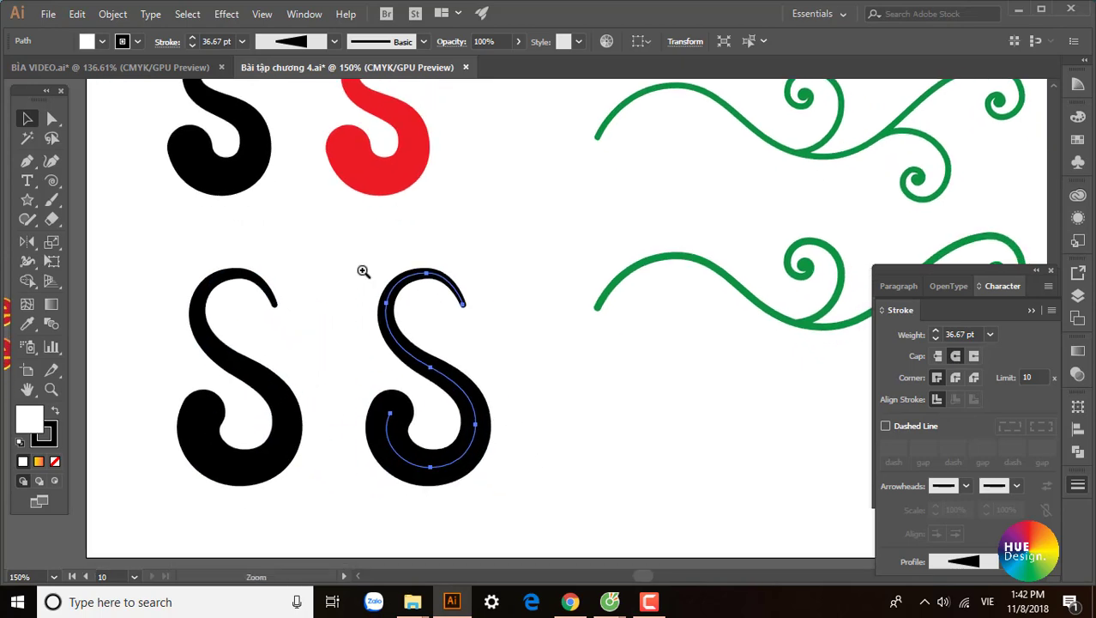
{"action": "scroll", "coordinate": [501, 410], "scroll_direction": "up", "scroll_amount": 3}
{"action": "left_click_drag", "start_coordinate": [501, 410], "coordinate": [522, 266]}
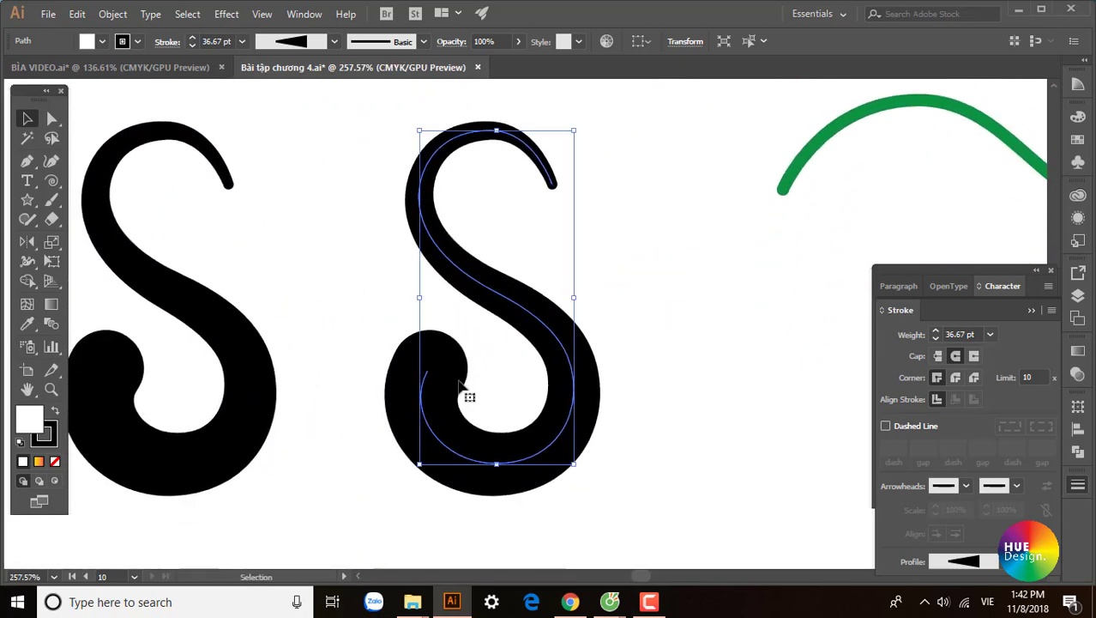
{"action": "left_click", "coordinate": [109, 13]}
{"action": "mouse_move", "coordinate": [172, 357]}
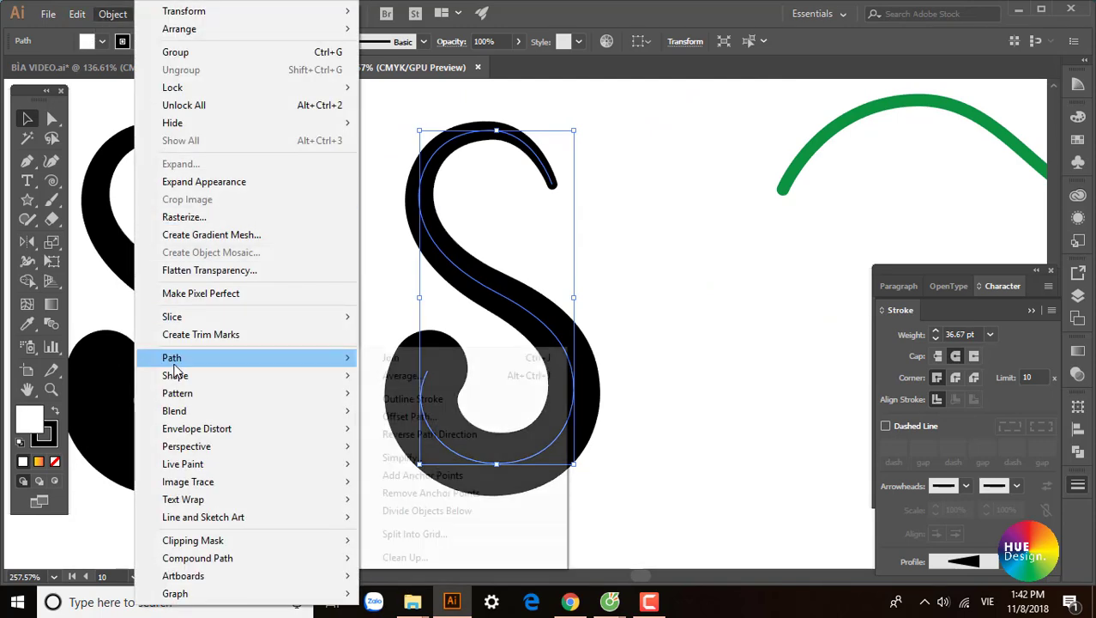
{"action": "left_click", "coordinate": [427, 400]}
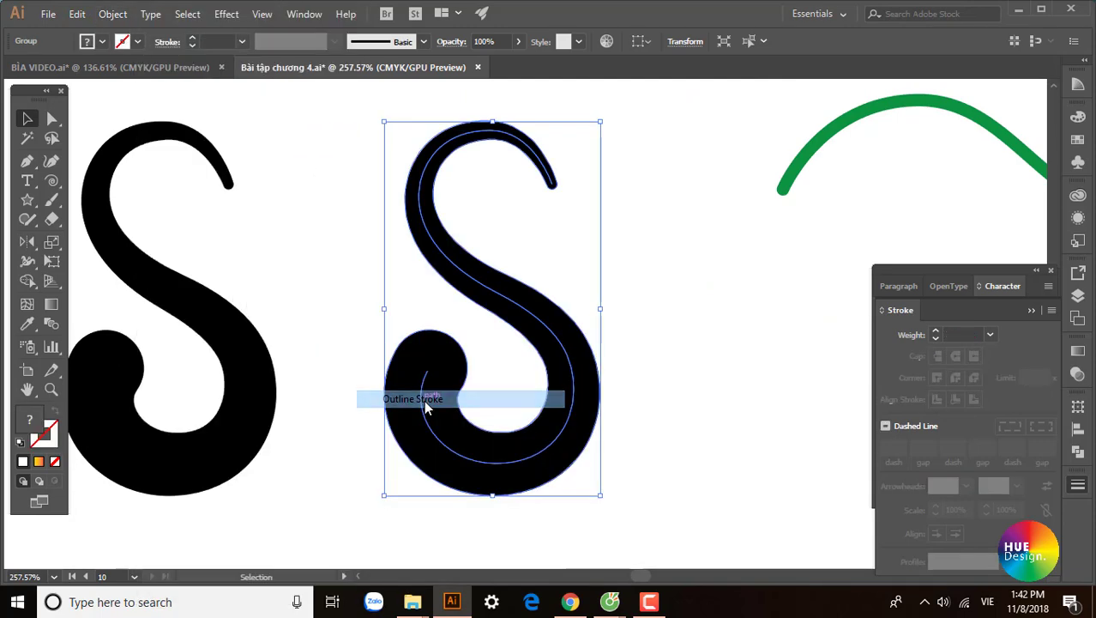
Select just the outlined S shape and move it right of its red fill shape.
{"action": "left_click", "coordinate": [262, 343]}
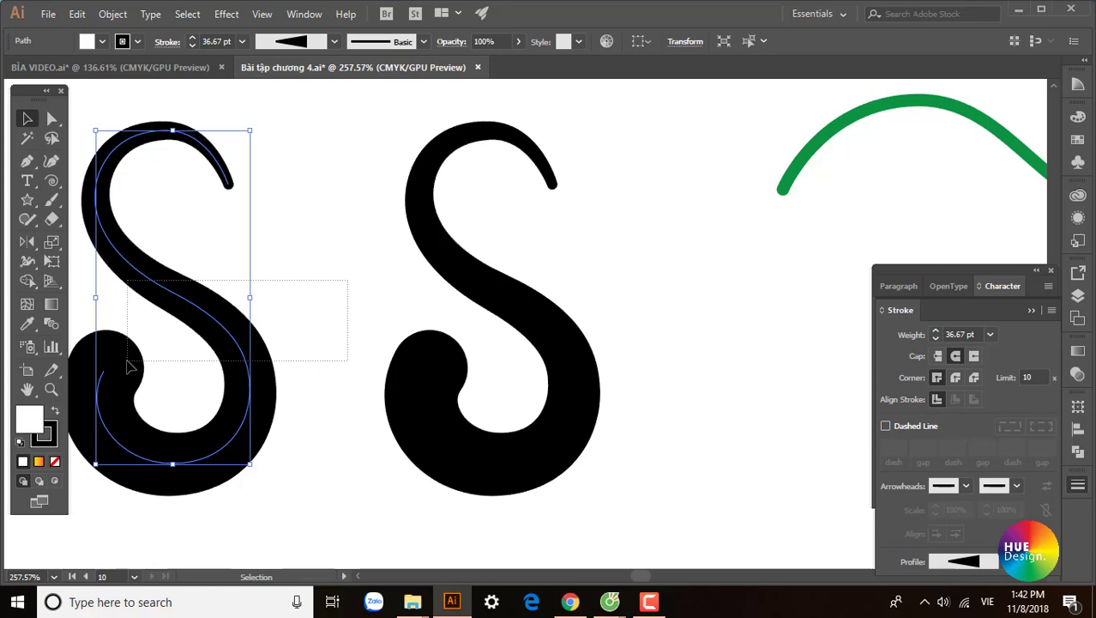
{"action": "left_click_drag", "start_coordinate": [133, 367], "coordinate": [128, 364]}
{"action": "left_click_drag", "start_coordinate": [387, 309], "coordinate": [439, 422]}
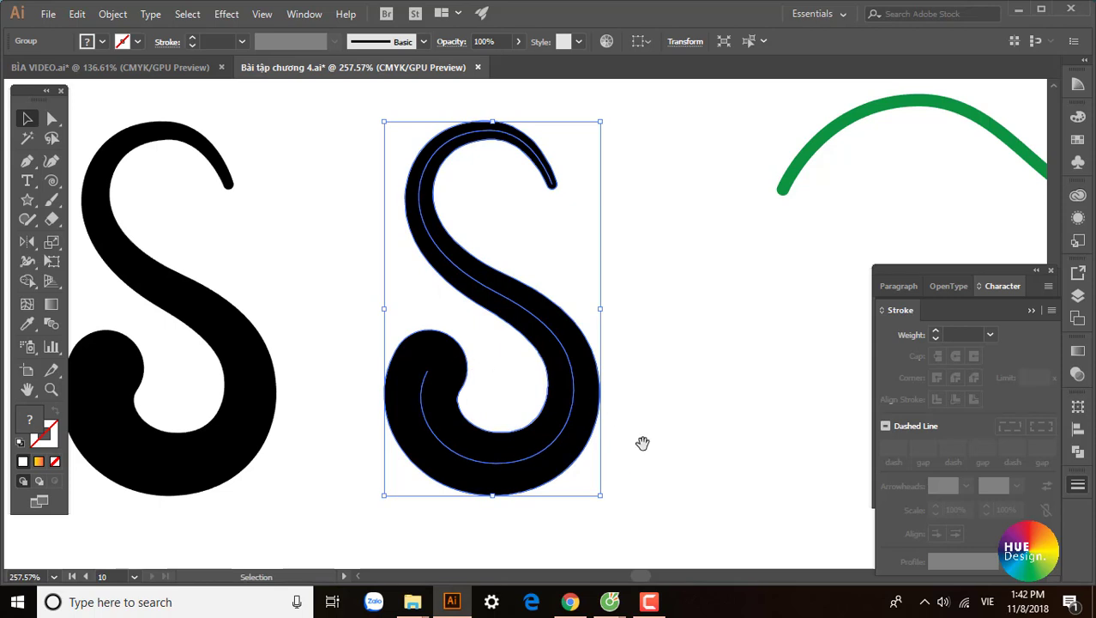
{"action": "left_click_drag", "start_coordinate": [642, 443], "coordinate": [618, 439]}
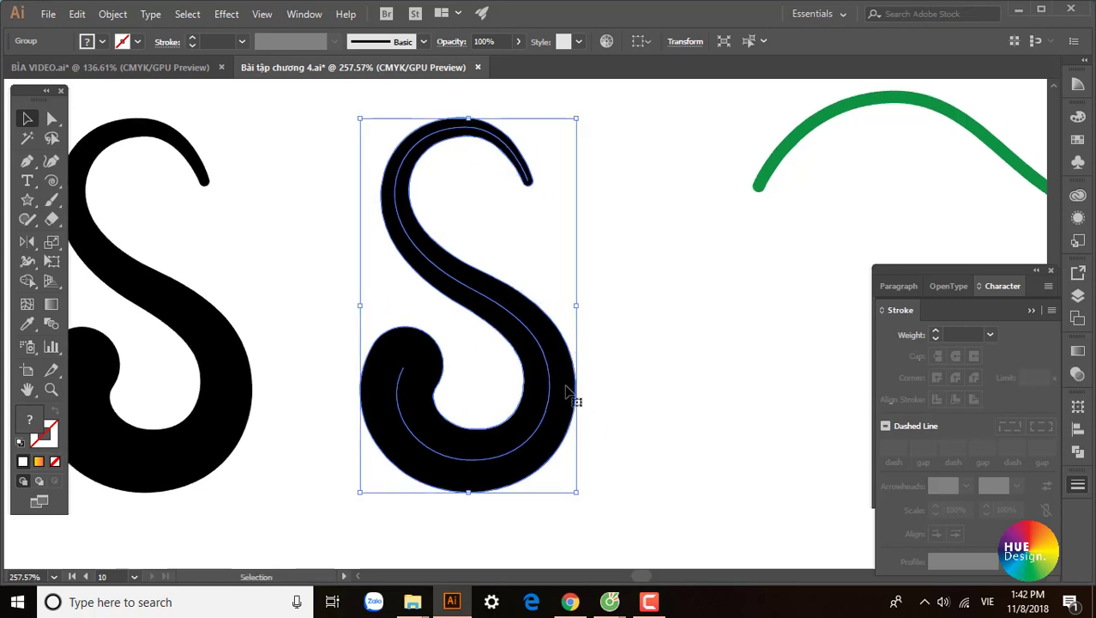
{"action": "left_click", "coordinate": [566, 392], "text": "ctrl"}
{"action": "left_click", "coordinate": [609, 385]}
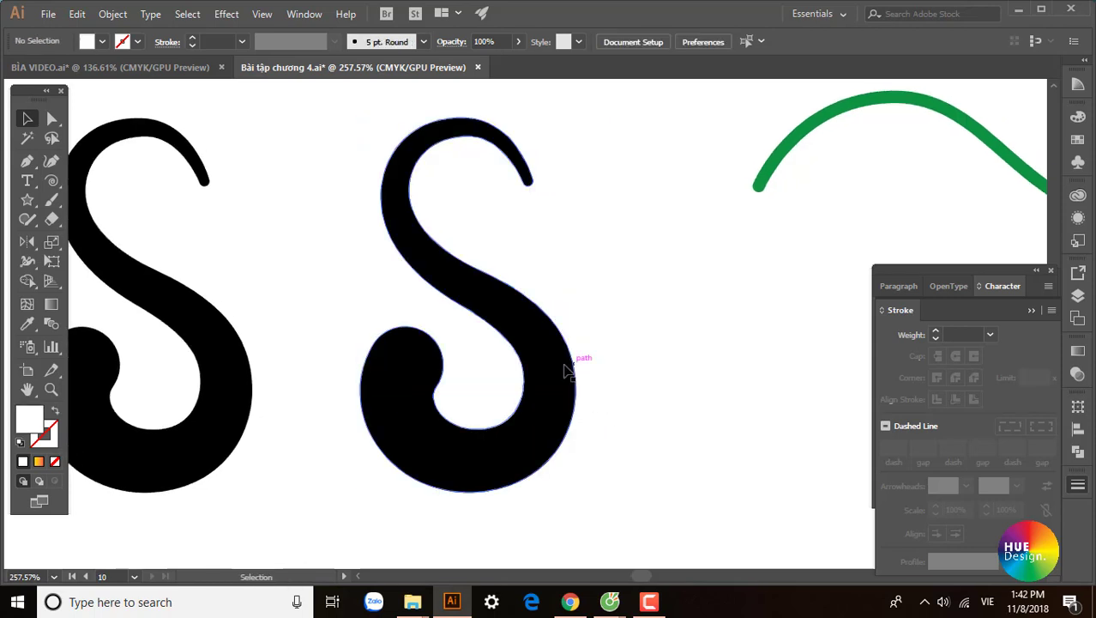
{"action": "left_click", "coordinate": [566, 371]}
{"action": "left_click_drag", "start_coordinate": [560, 386], "coordinate": [745, 386]}
{"action": "left_click_drag", "start_coordinate": [356, 472], "coordinate": [453, 352]}
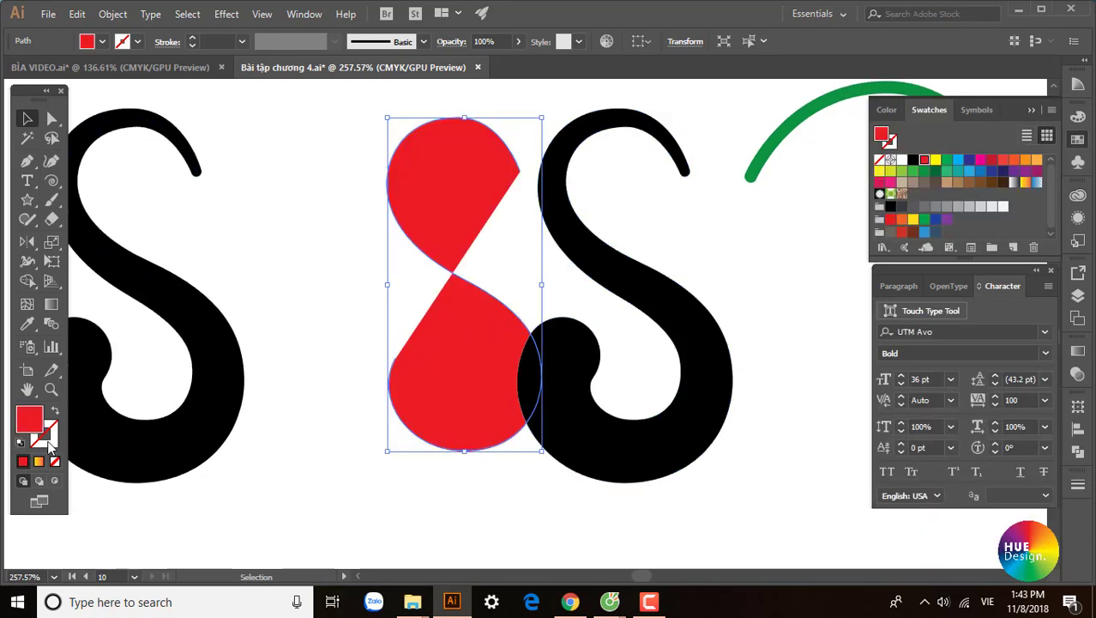
Delete the leftover red fill shape.
{"action": "left_click", "coordinate": [42, 437]}
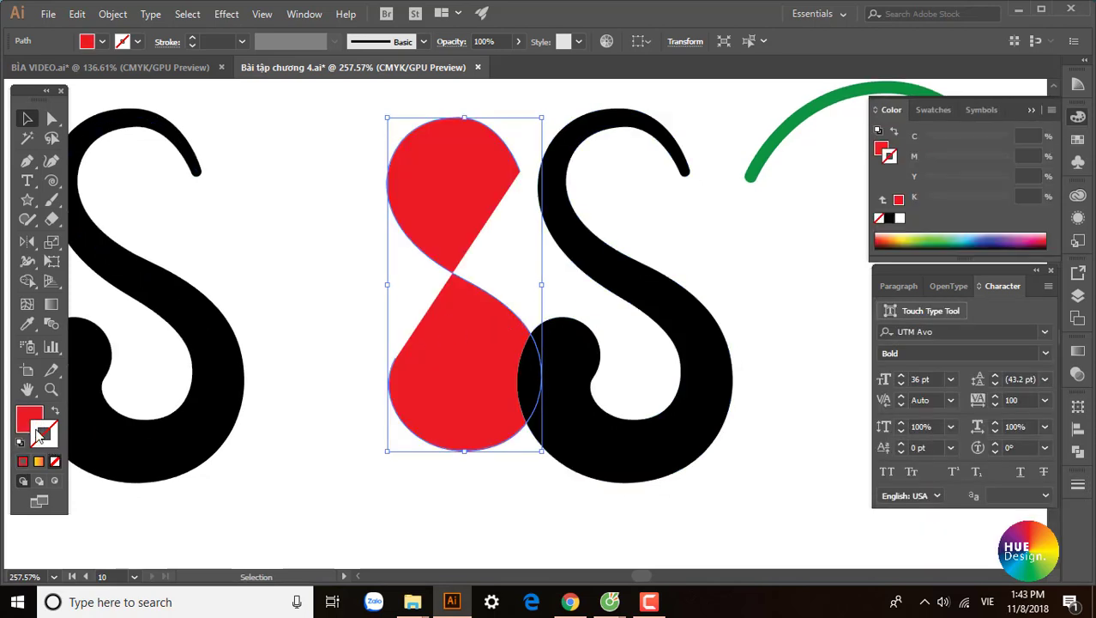
{"action": "left_click", "coordinate": [357, 296]}
{"action": "left_click", "coordinate": [464, 360]}
{"action": "key", "text": "Delete"}
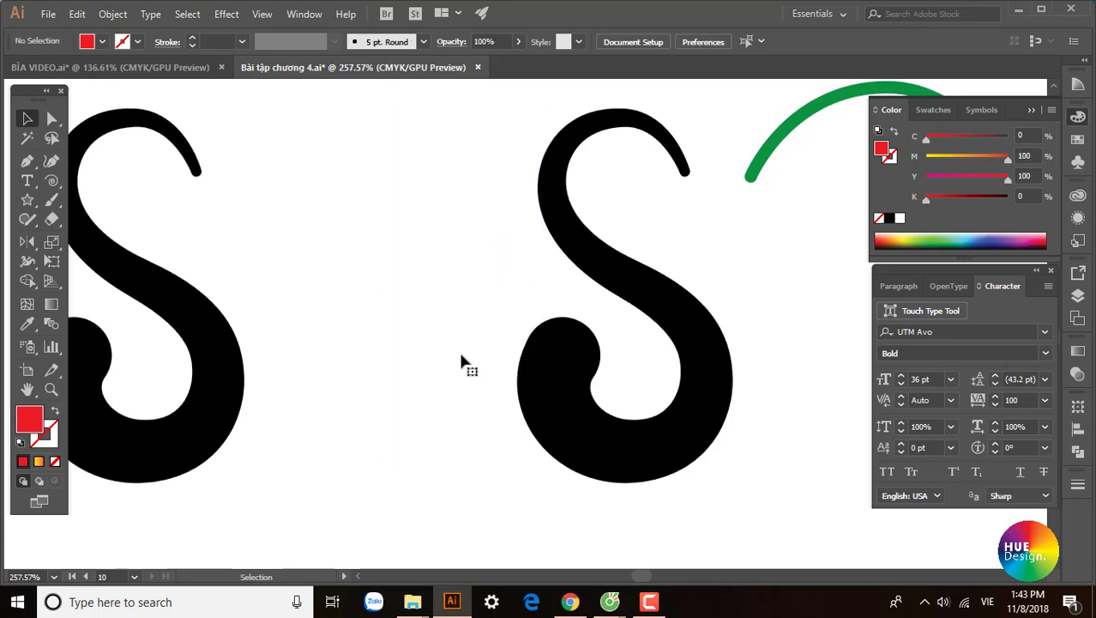
Move the outlined S left, fill it with a crimson swatch, and nudge it into place.
{"action": "left_click_drag", "start_coordinate": [693, 448], "coordinate": [596, 448]}
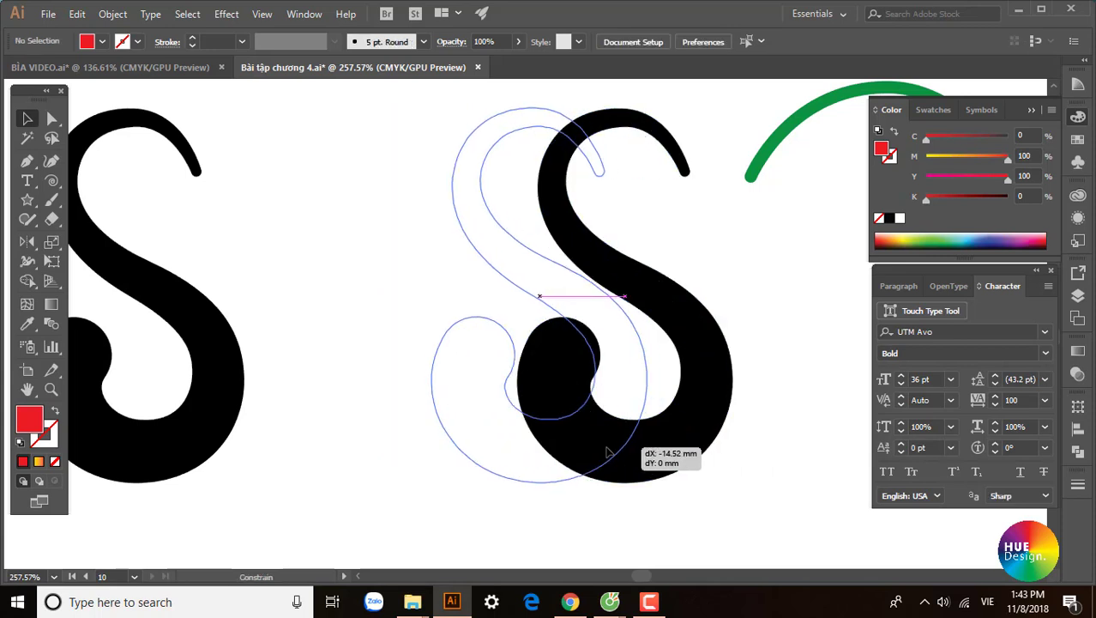
{"action": "left_click", "coordinate": [1079, 143]}
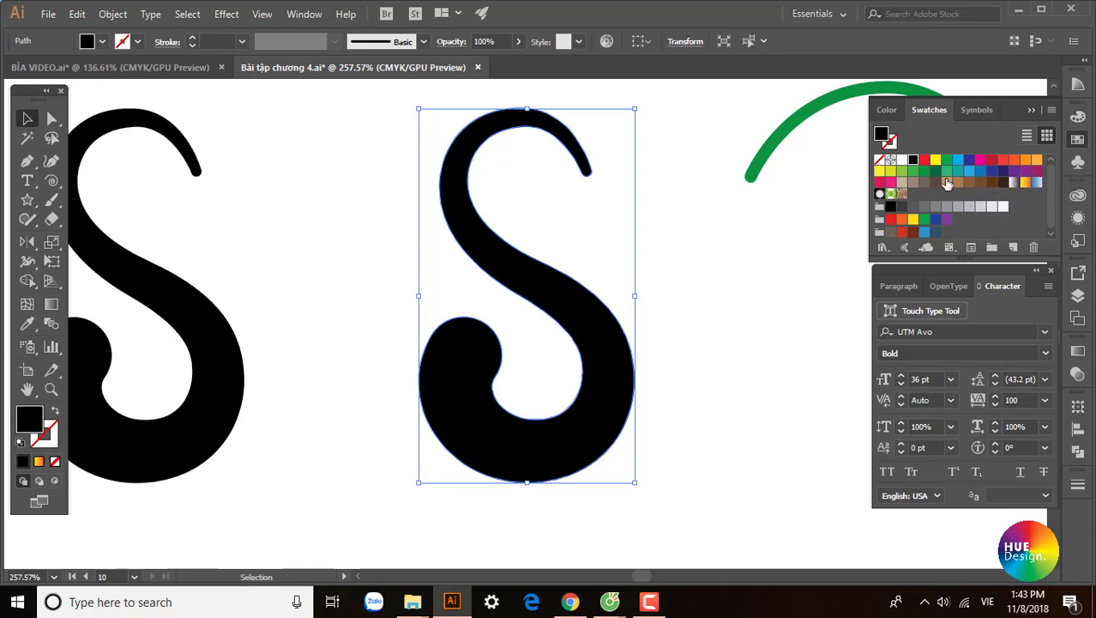
{"action": "left_click", "coordinate": [880, 182]}
{"action": "left_click", "coordinate": [778, 287]}
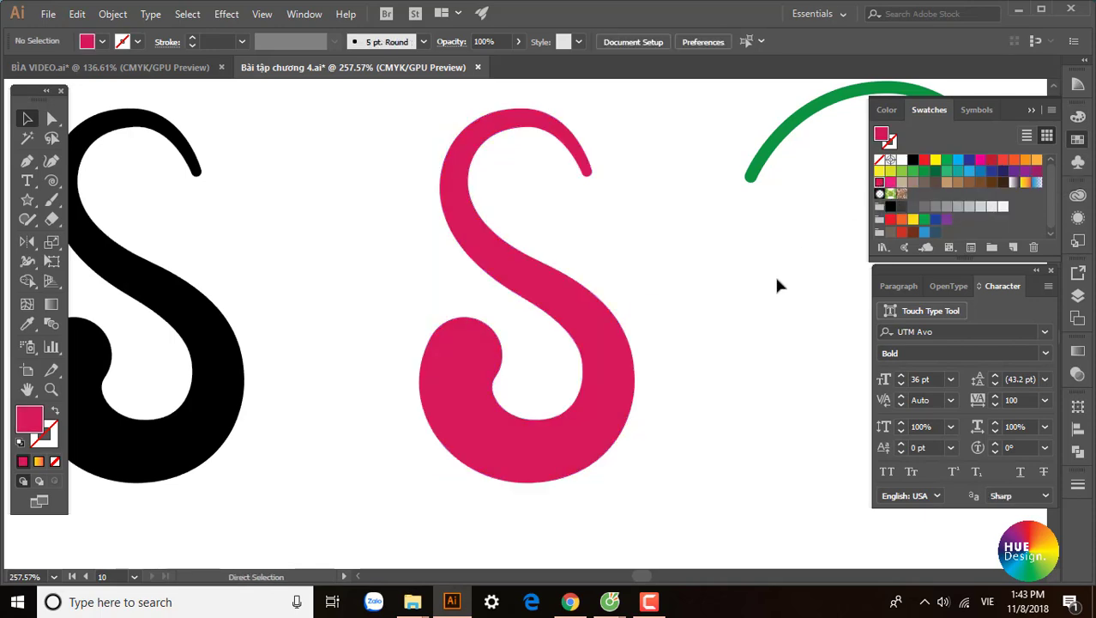
{"action": "key", "text": "ctrl+1"}
{"action": "left_click_drag", "start_coordinate": [717, 335], "coordinate": [550, 400]}
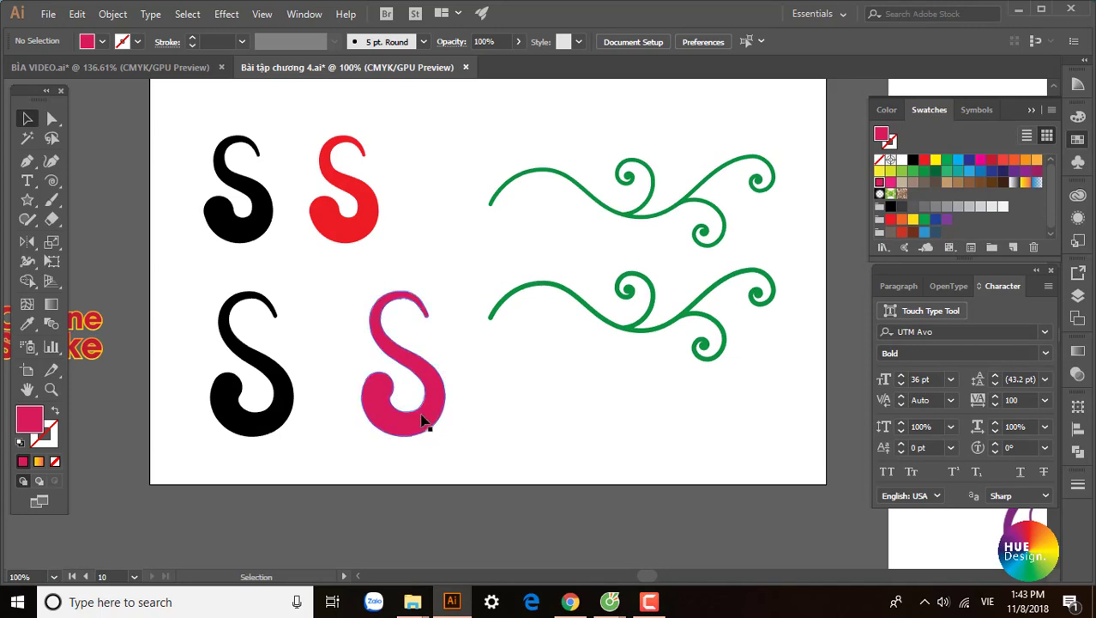
Align the pink S under the red S and pan up to the Offset Path examples.
{"action": "left_click_drag", "start_coordinate": [426, 420], "coordinate": [403, 418]}
{"action": "scroll", "coordinate": [396, 361], "scroll_direction": "up", "scroll_amount": 3}
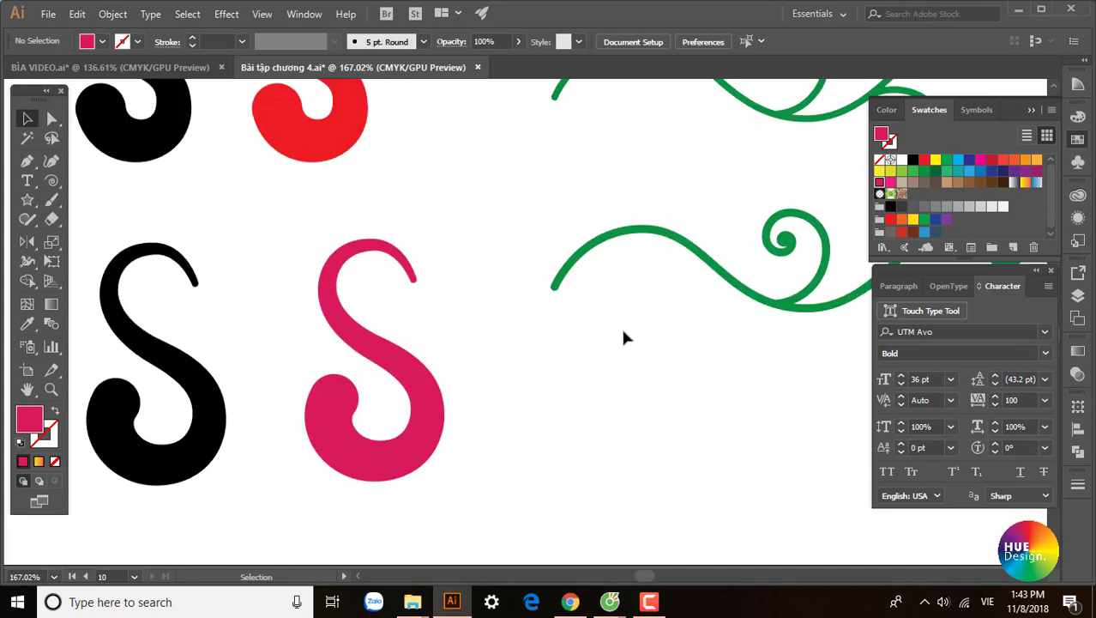
{"action": "key", "text": "space"}
{"action": "scroll", "coordinate": [643, 259], "scroll_direction": "down", "scroll_amount": 3}
{"action": "left_click_drag", "start_coordinate": [668, 228], "coordinate": [610, 416]}
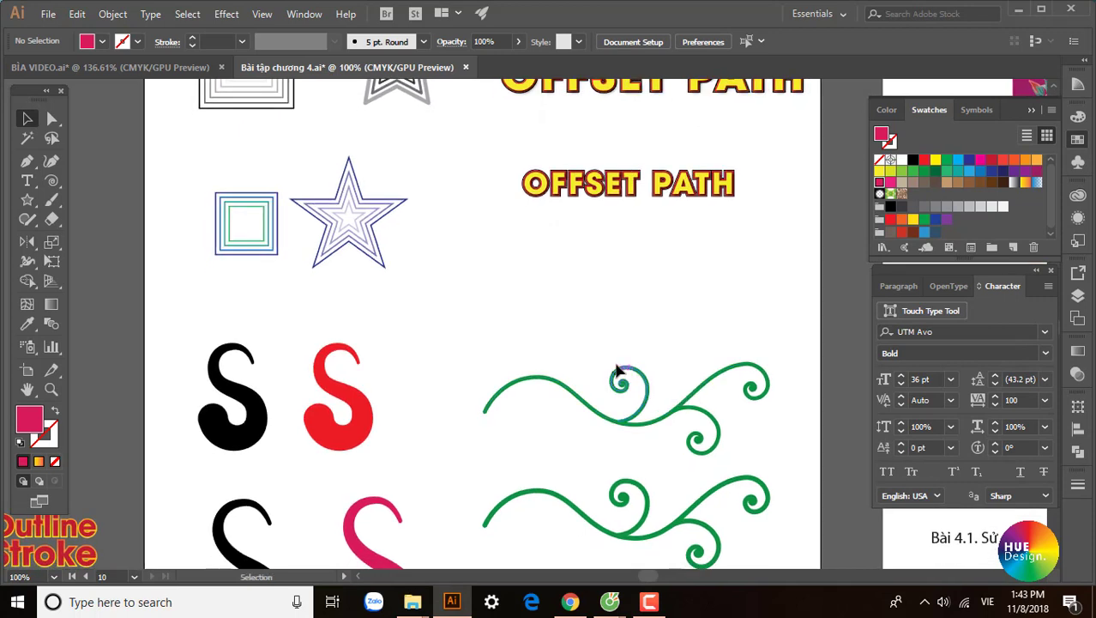